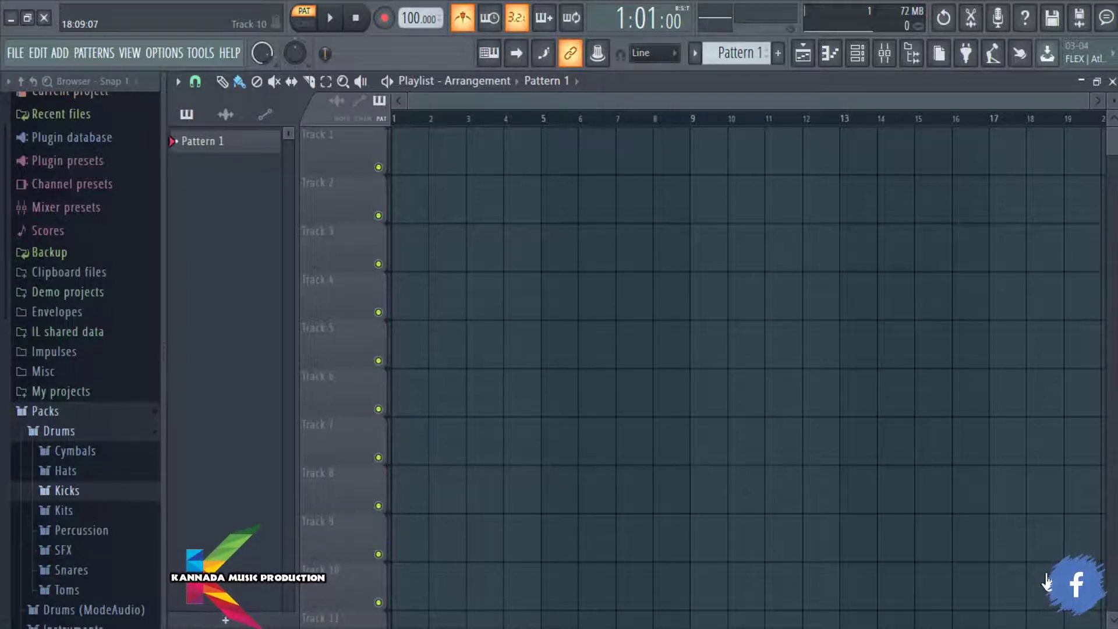
# Place the 808 Kick sample from the Kicks drum pack on Track 1 at bar 3.
pyautogui.click(90, 496)
pyautogui.click(75, 239)
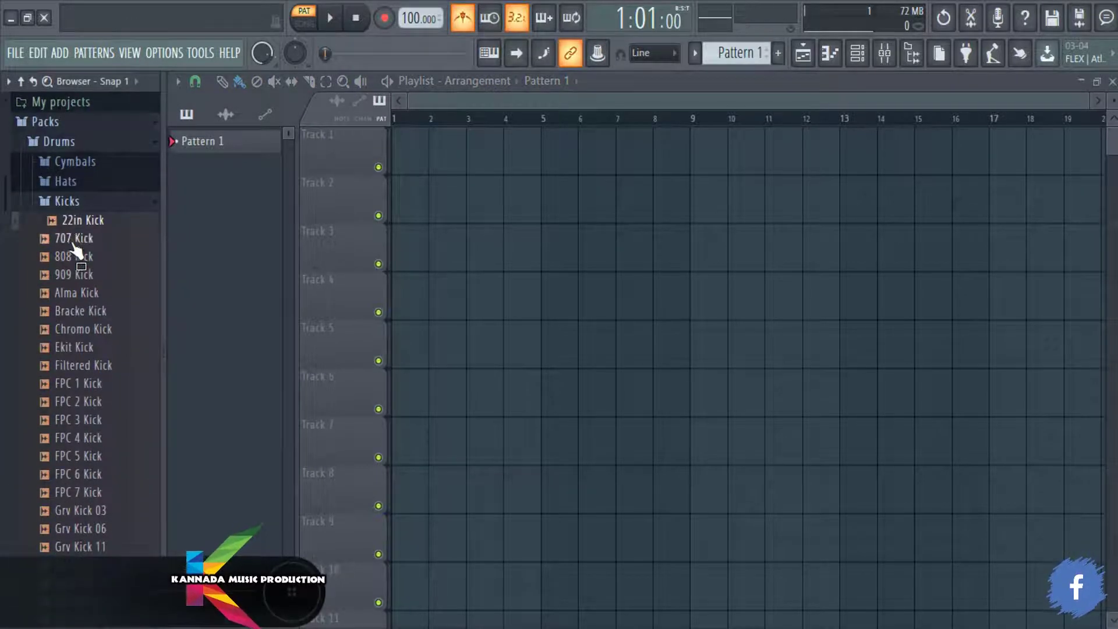
pyautogui.moveTo(74, 259); pyautogui.dragTo(472, 150)
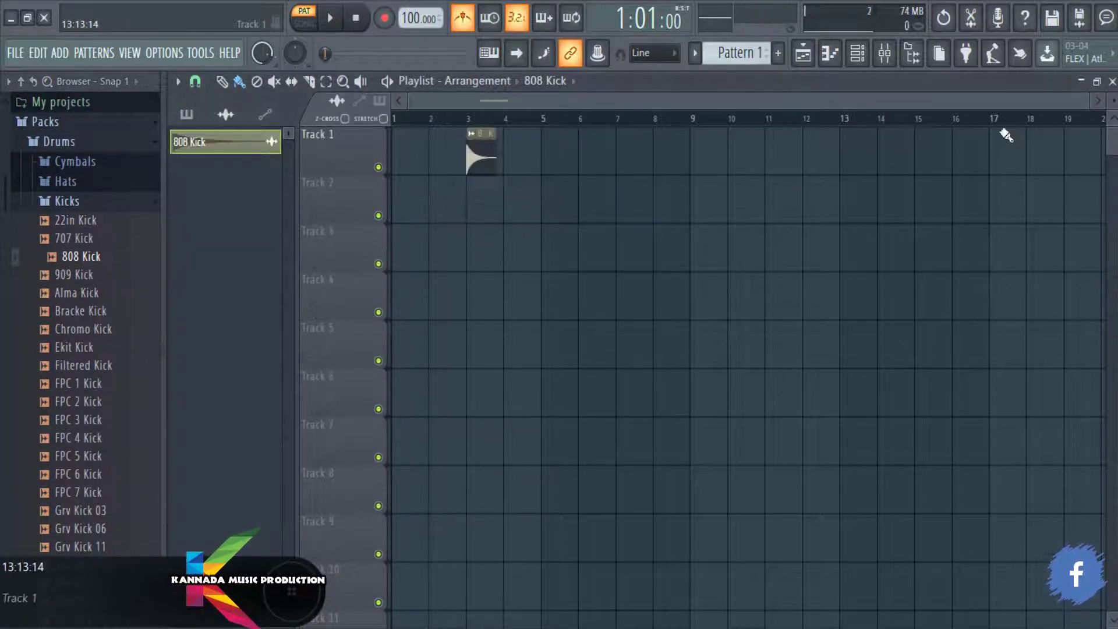
# Examine the 808 Kick waveform on Track 1 close up, from its attack to the end of its tail.
pyautogui.moveTo(1087, 100); pyautogui.dragTo(526, 104)
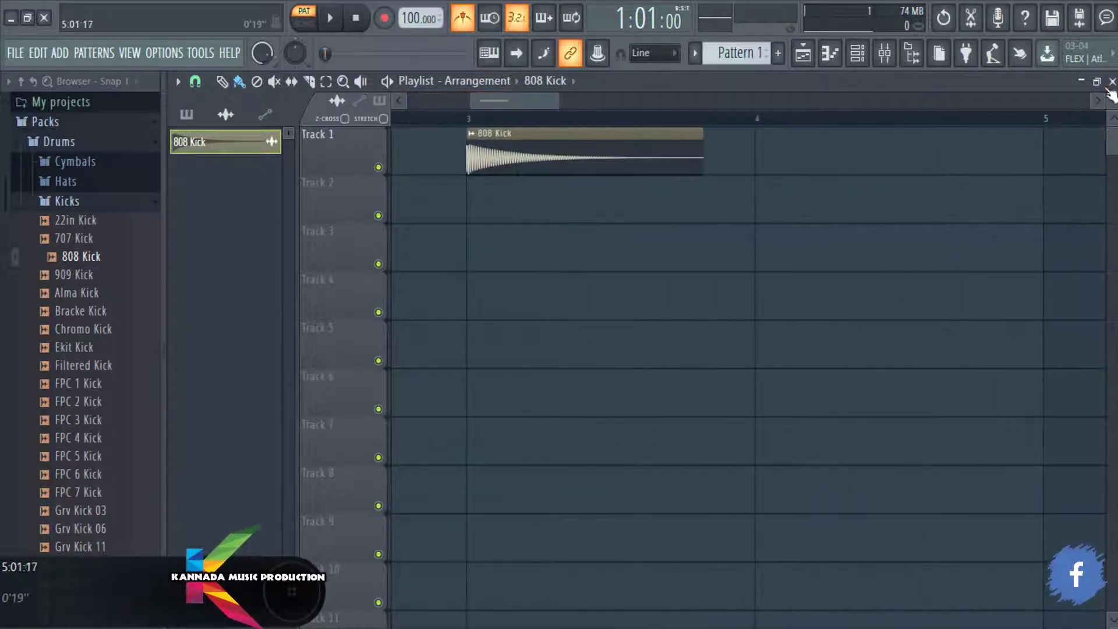
pyautogui.moveTo(1114, 100); pyautogui.dragTo(1114, 114)
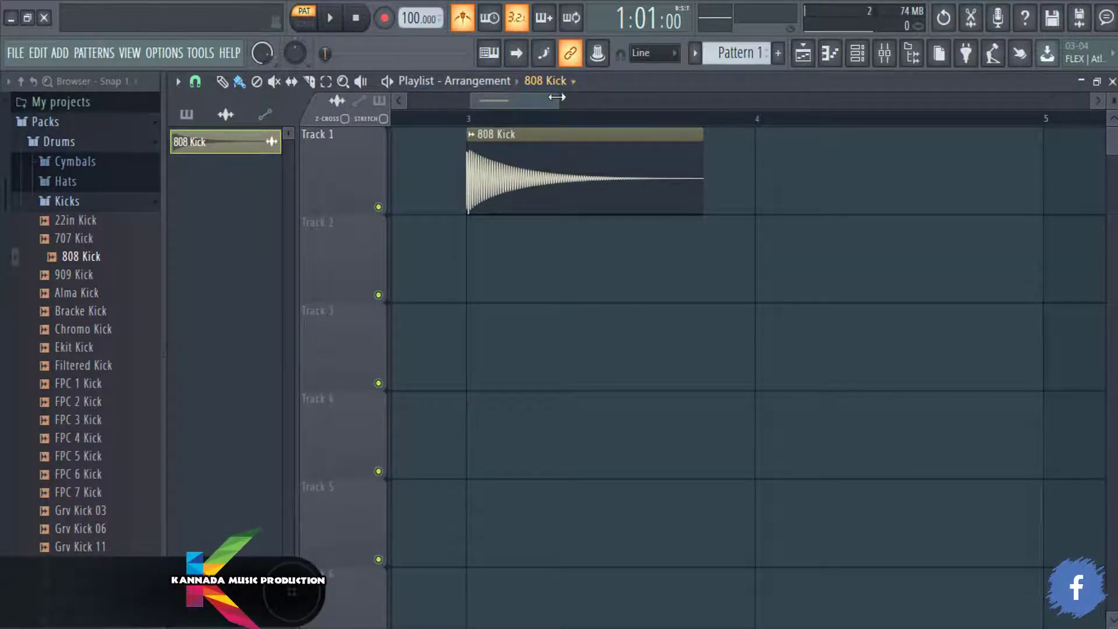
pyautogui.moveTo(558, 100); pyautogui.dragTo(487, 100)
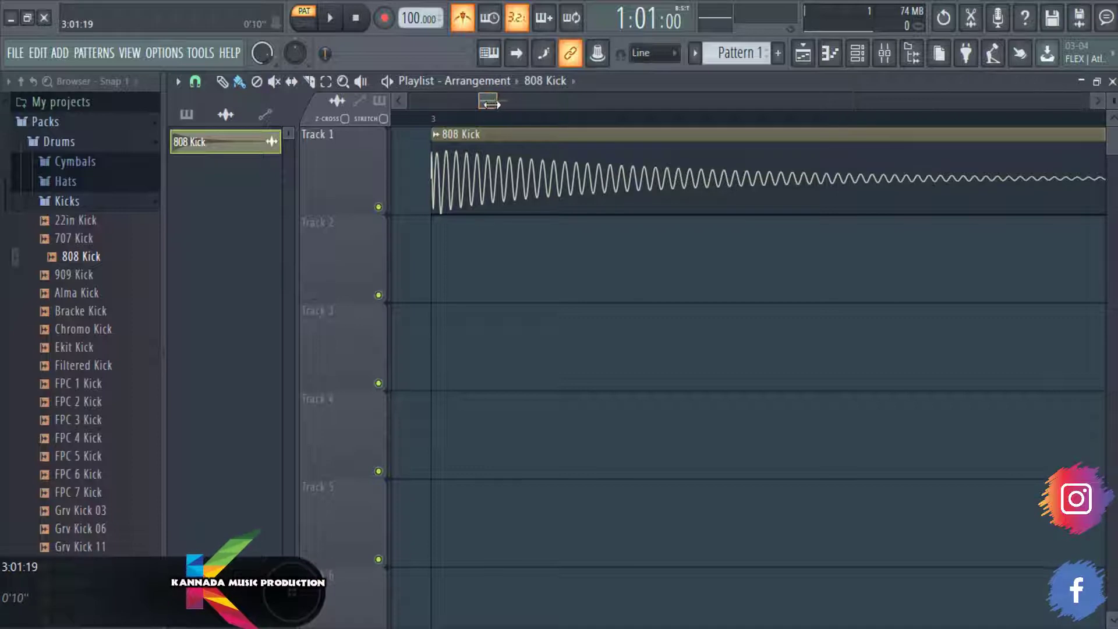
pyautogui.moveTo(490, 104); pyautogui.dragTo(488, 103)
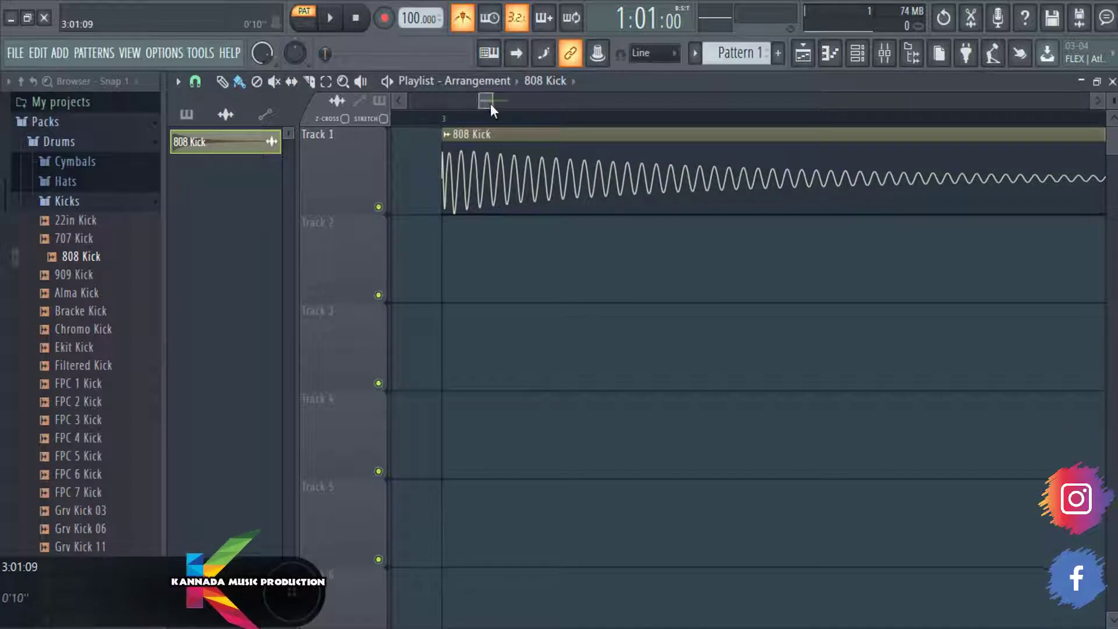
pyautogui.moveTo(490, 103); pyautogui.dragTo(497, 104)
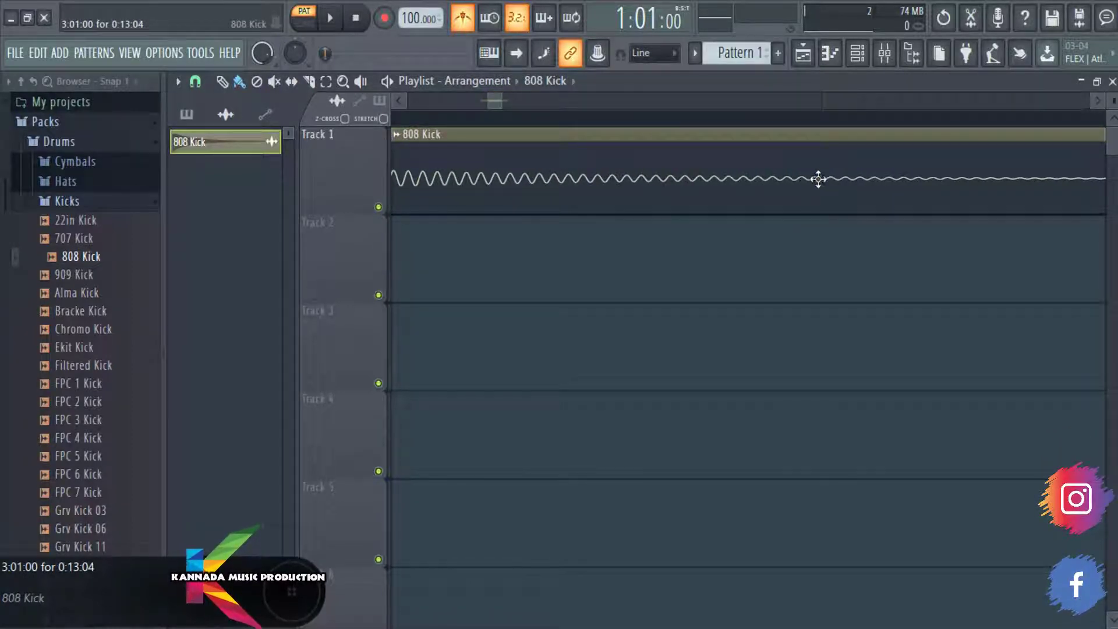
pyautogui.moveTo(501, 101)
pyautogui.mouseDown()
pyautogui.moveTo(540, 101)
pyautogui.moveTo(511, 100)
pyautogui.mouseUp()
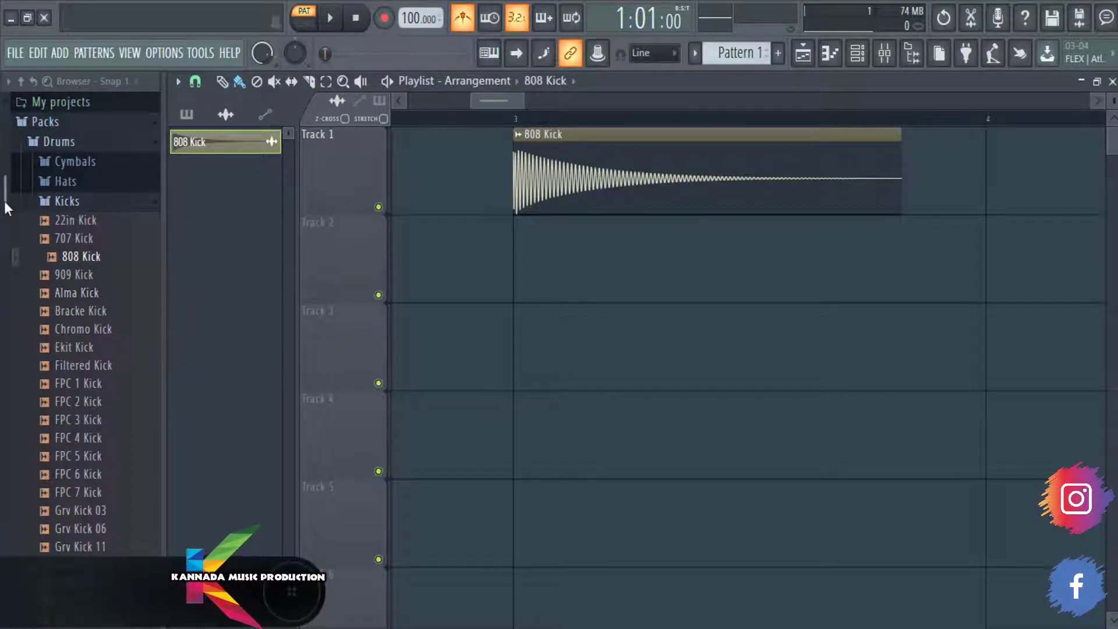
# Add the Minimal Kick 13 sample to the playlist at bar 3 and move its clip to Track 3.
pyautogui.moveTo(5, 200); pyautogui.dragTo(28, 372)
pyautogui.click(79, 327)
pyautogui.click(81, 396)
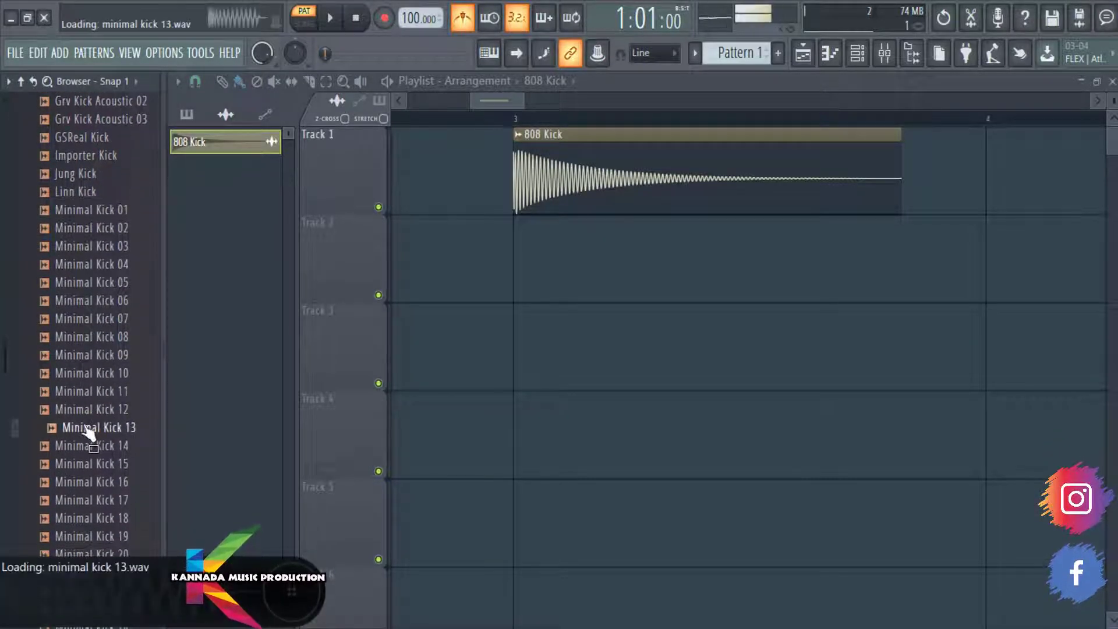
pyautogui.moveTo(87, 430); pyautogui.dragTo(703, 292)
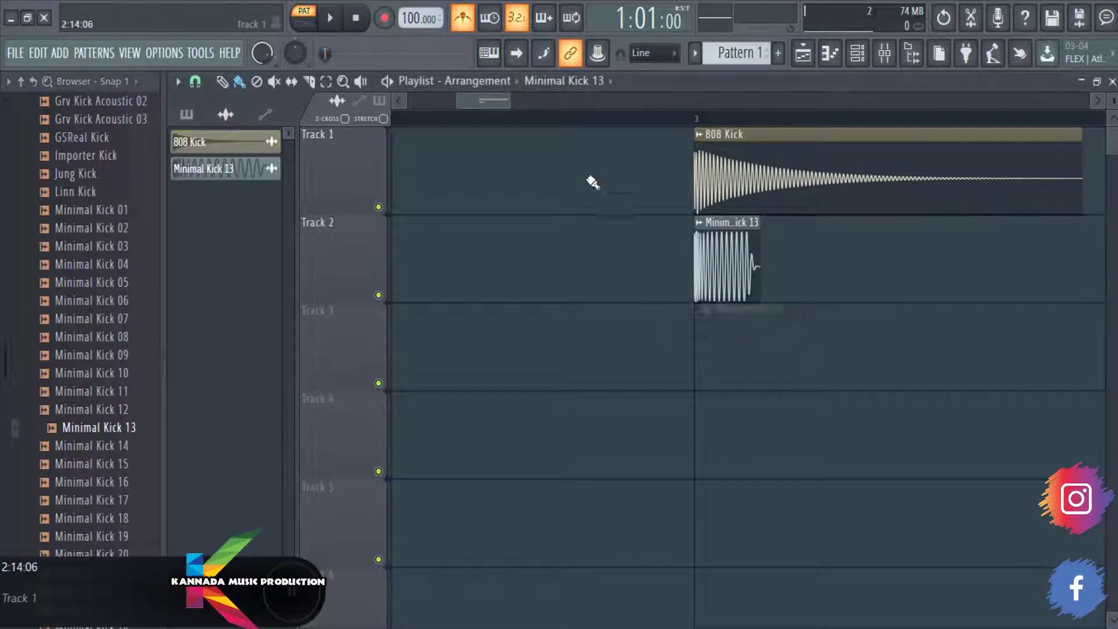
pyautogui.moveTo(511, 105); pyautogui.dragTo(485, 103)
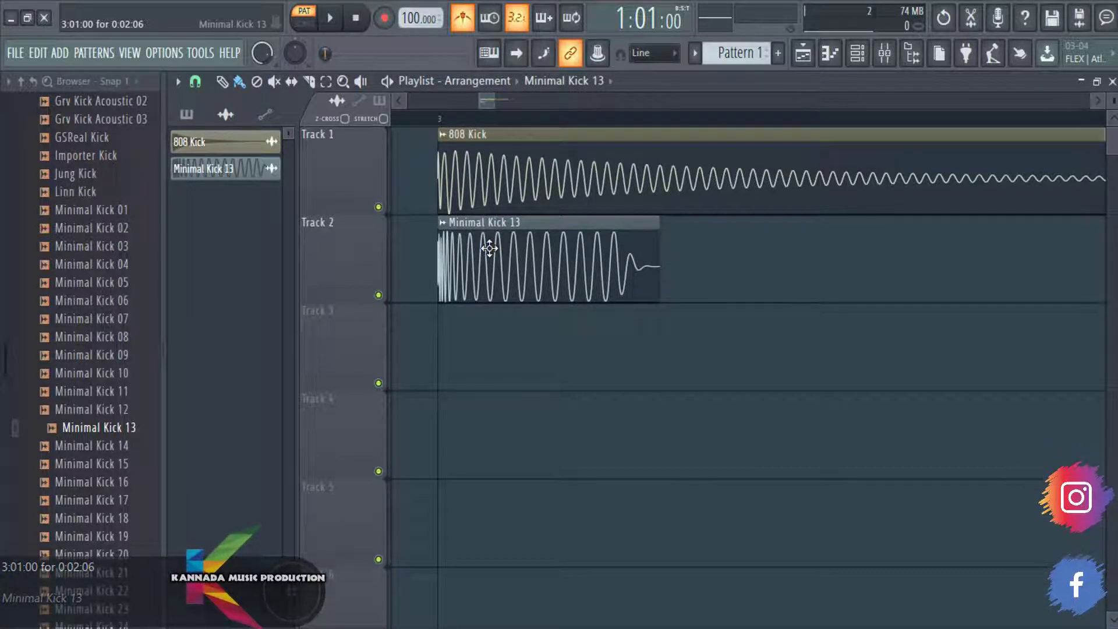
pyautogui.moveTo(489, 248); pyautogui.dragTo(491, 341)
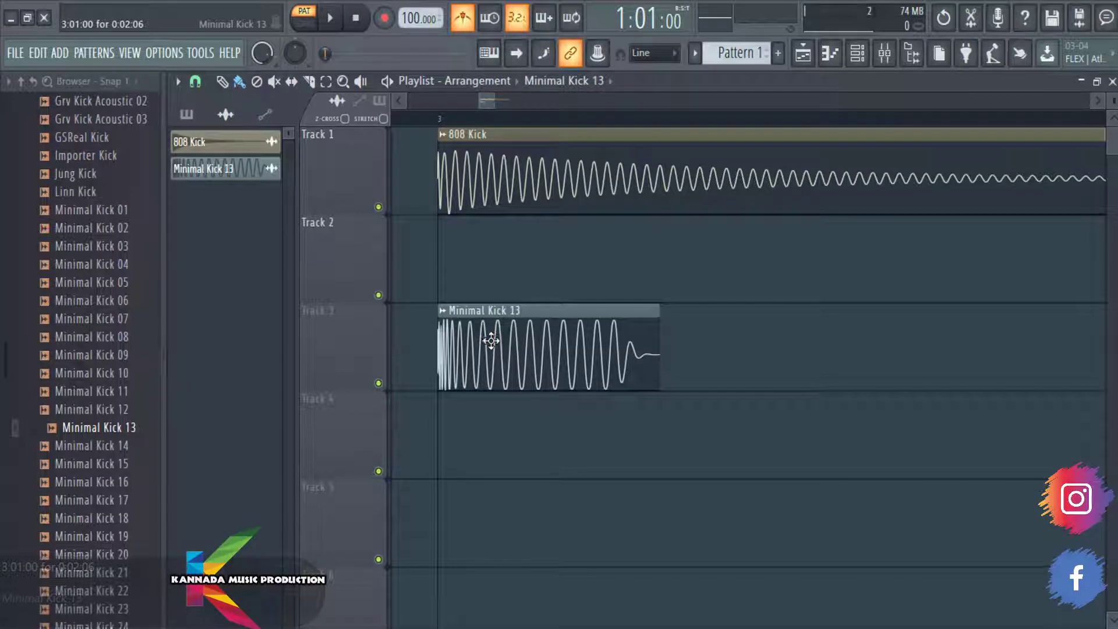
# Solo Track 1, turn off the metronome and audition the 808 Kick from bar 3.
pyautogui.rightClick(378, 208)
pyautogui.click(443, 120)
pyautogui.press('space')
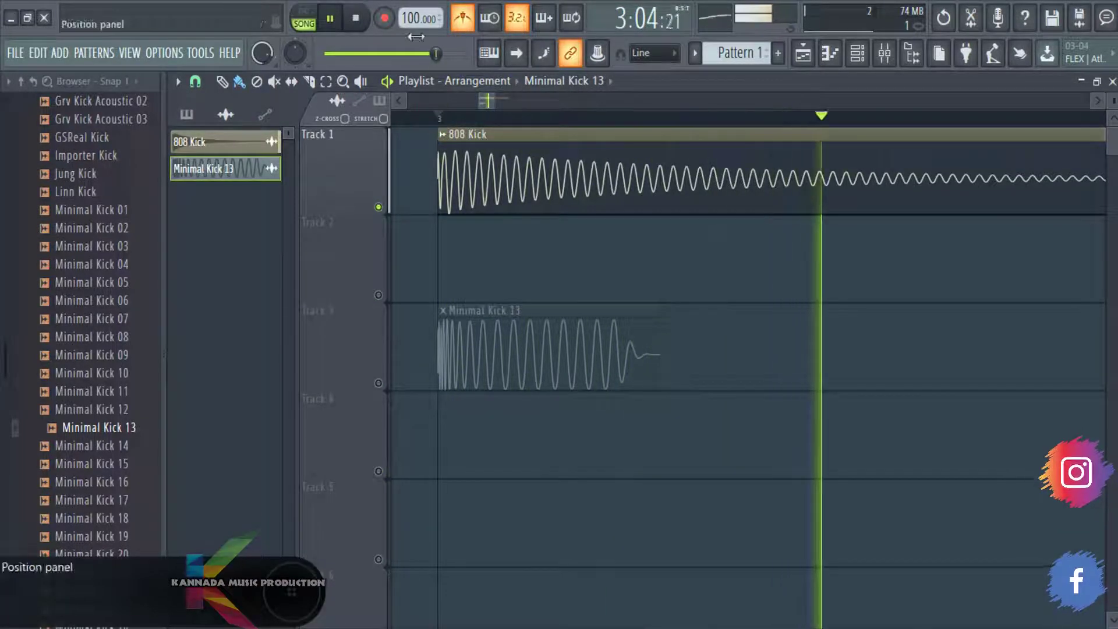
pyautogui.click(462, 17)
pyautogui.click(438, 119)
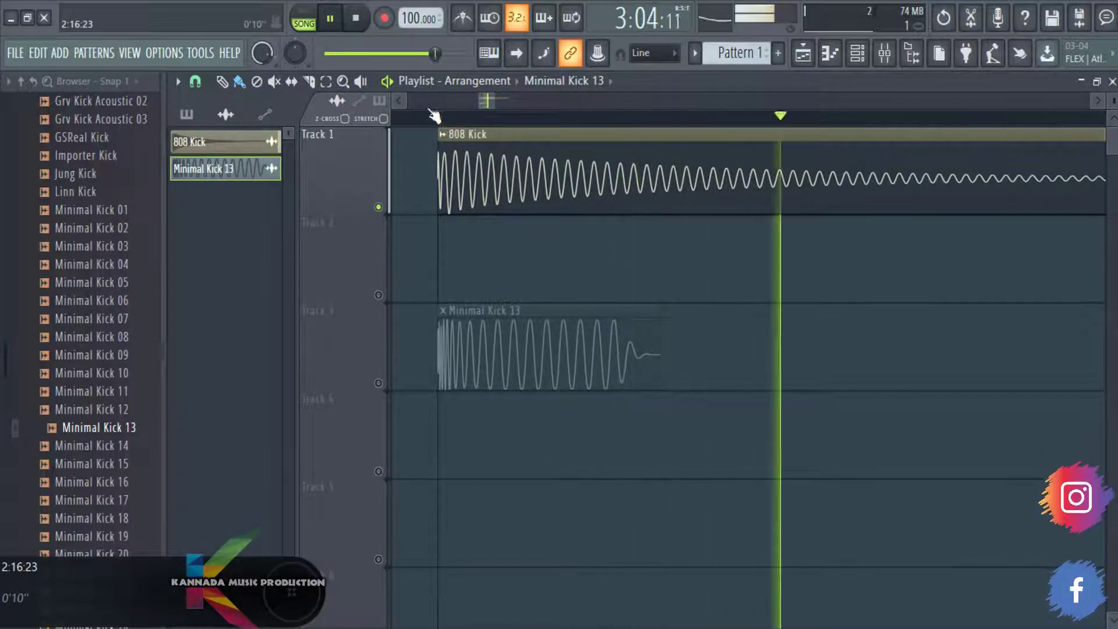
pyautogui.click(358, 20)
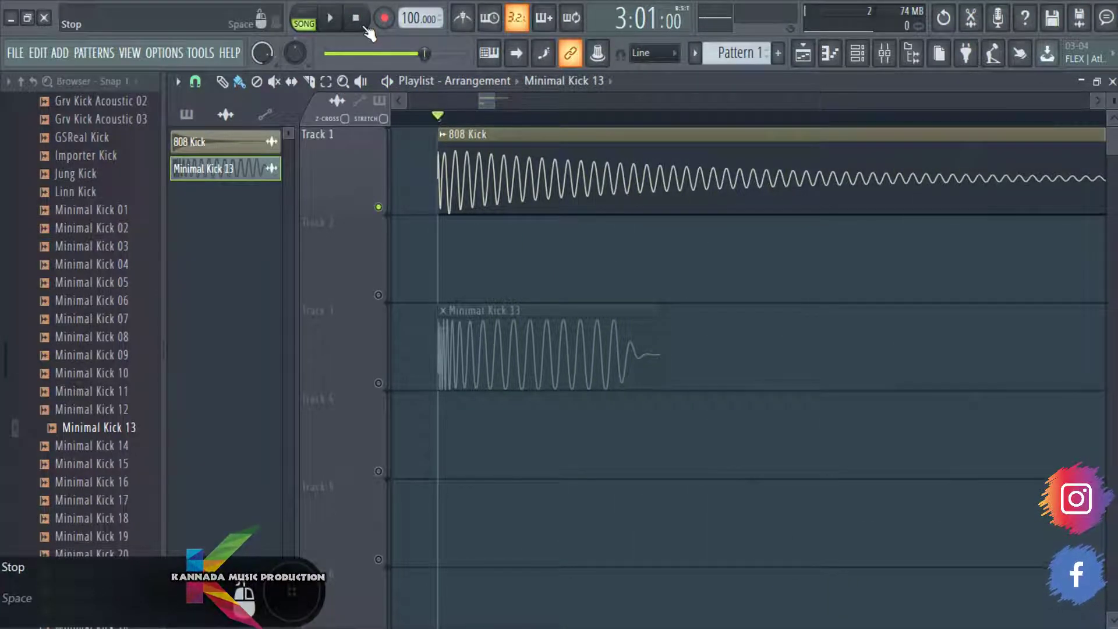
# Solo Track 3 to audition Minimal Kick 13 from bar 3, and delete its clip from the playlist.
pyautogui.rightClick(378, 383)
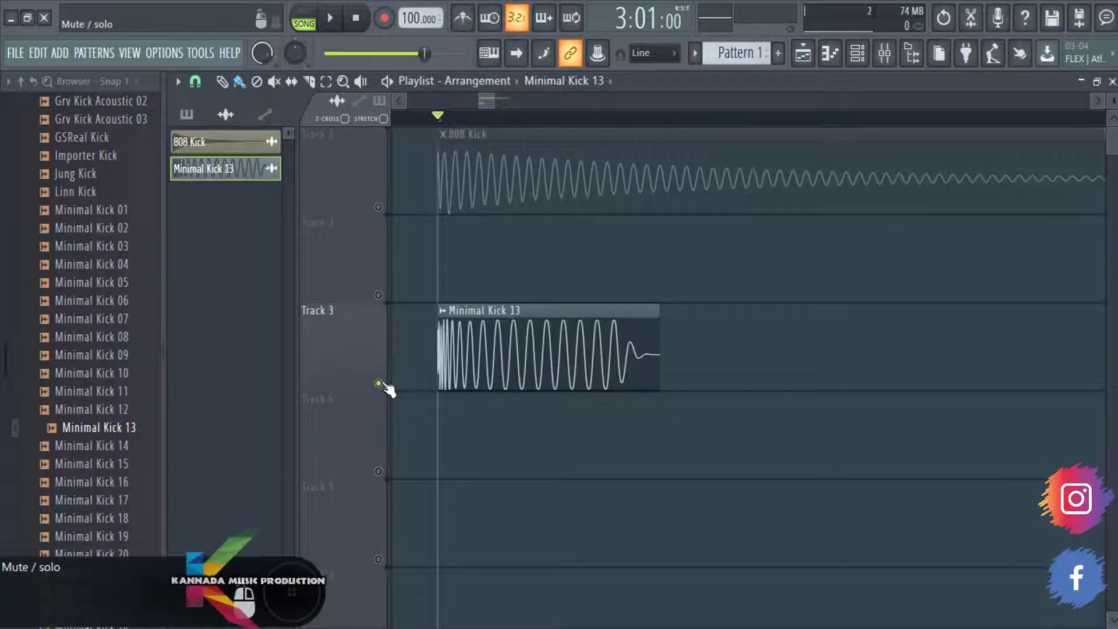
pyautogui.press('space')
pyautogui.press('space')
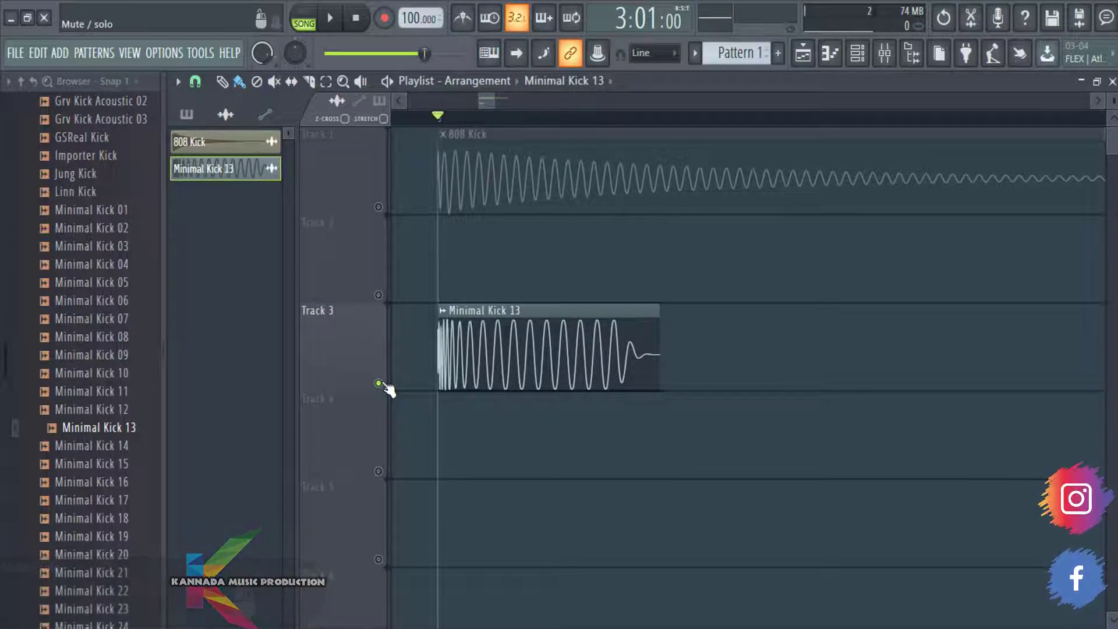
pyautogui.rightClick(530, 358)
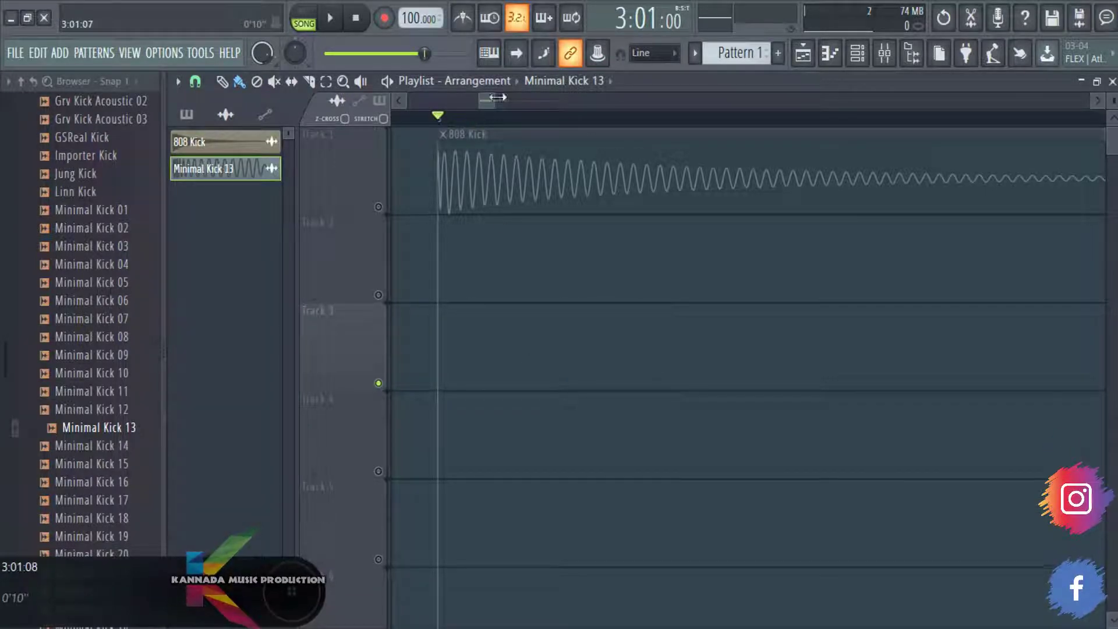
# Select the range from bar 3 to bar 4 around the 808 Kick clip and unmute Track 1.
pyautogui.moveTo(492, 97); pyautogui.dragTo(552, 98)
pyautogui.click(325, 81)
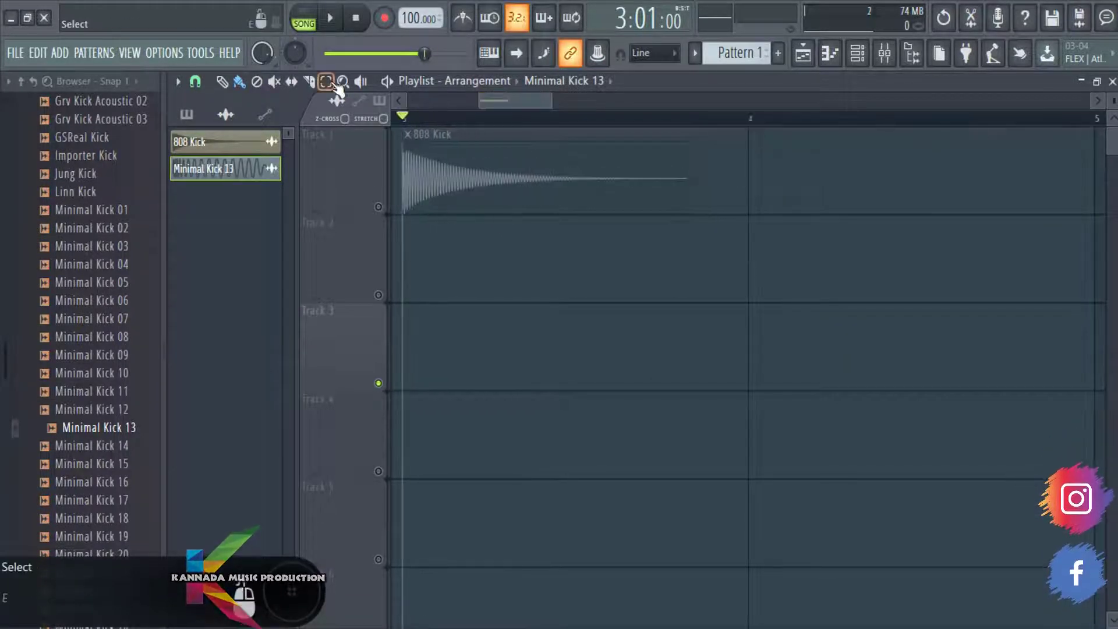
pyautogui.moveTo(411, 137); pyautogui.dragTo(599, 187)
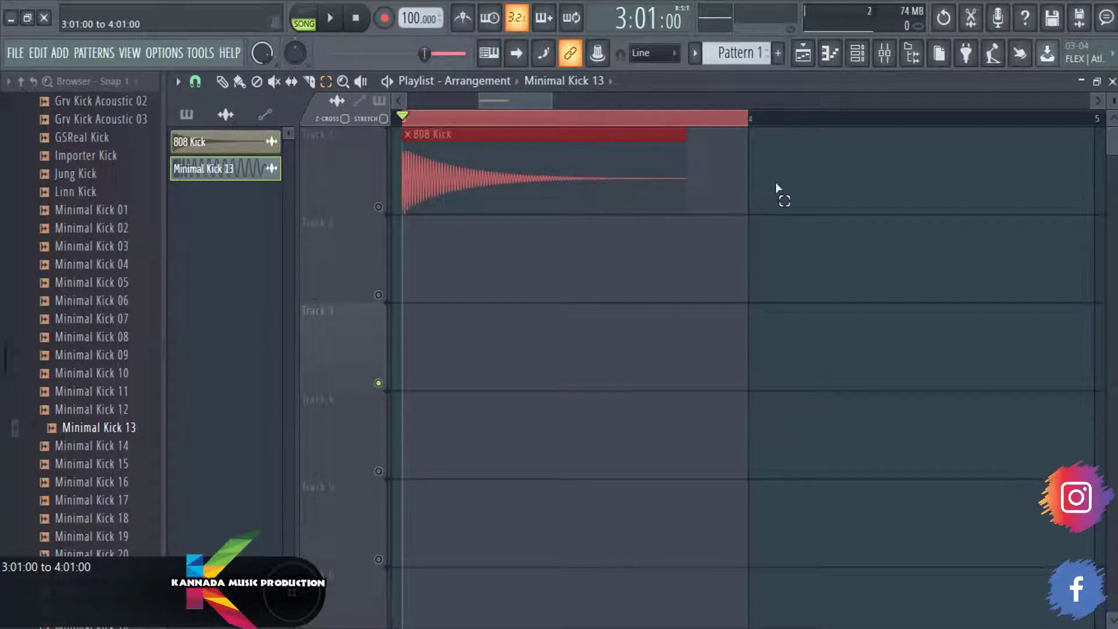
pyautogui.click(379, 207)
# Open the 808 Kick clip's channel settings and route the channel to mixer insert 5.
pyautogui.click(238, 81)
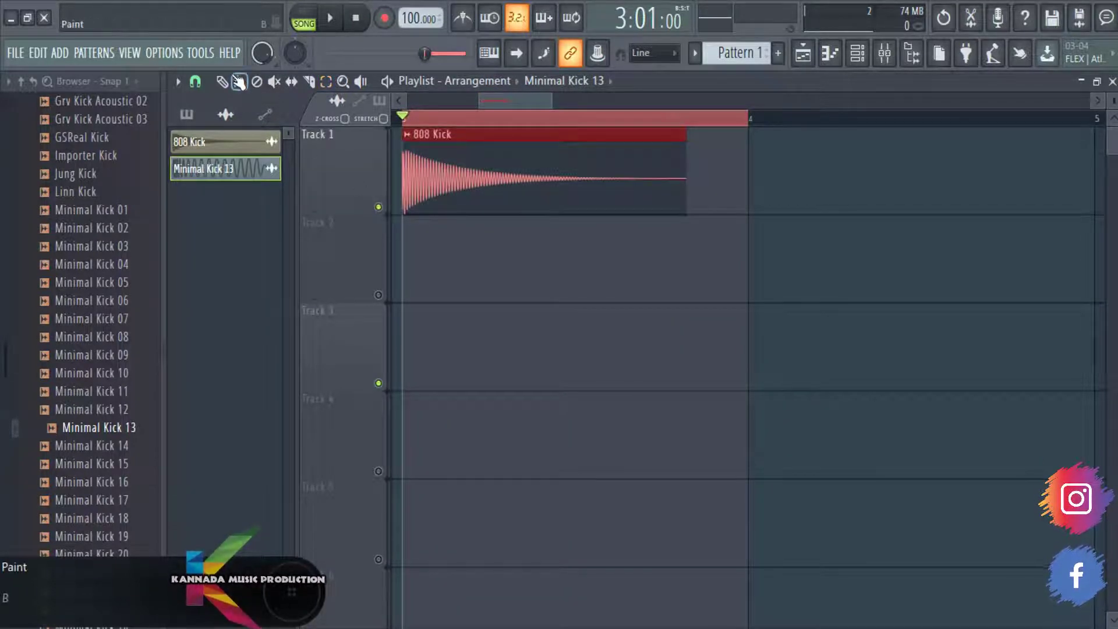
pyautogui.doubleClick(482, 166)
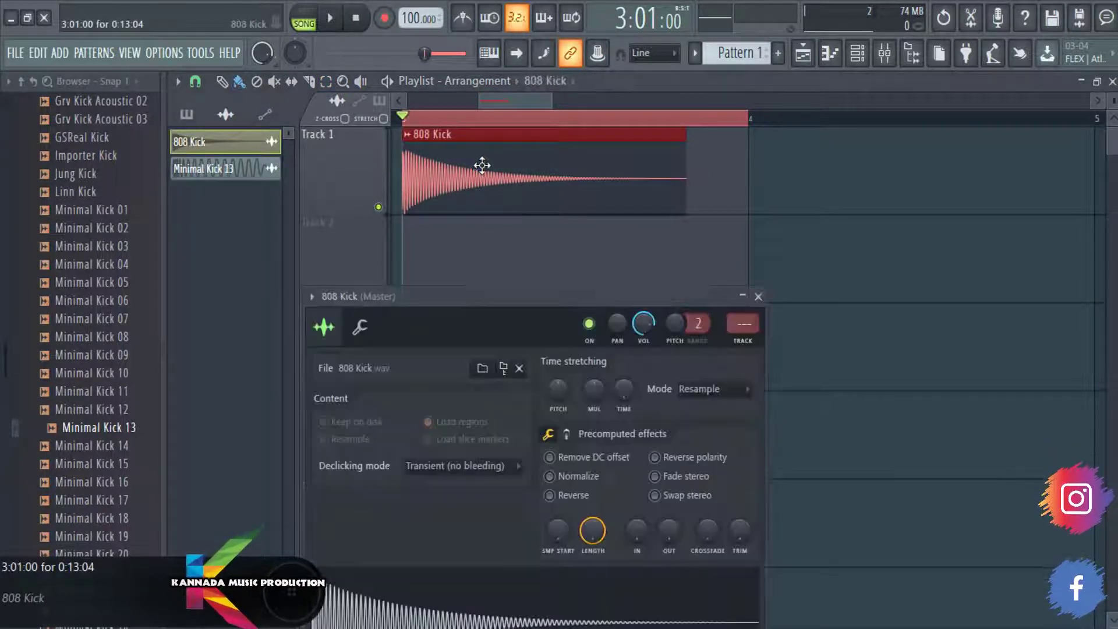
pyautogui.click(742, 322)
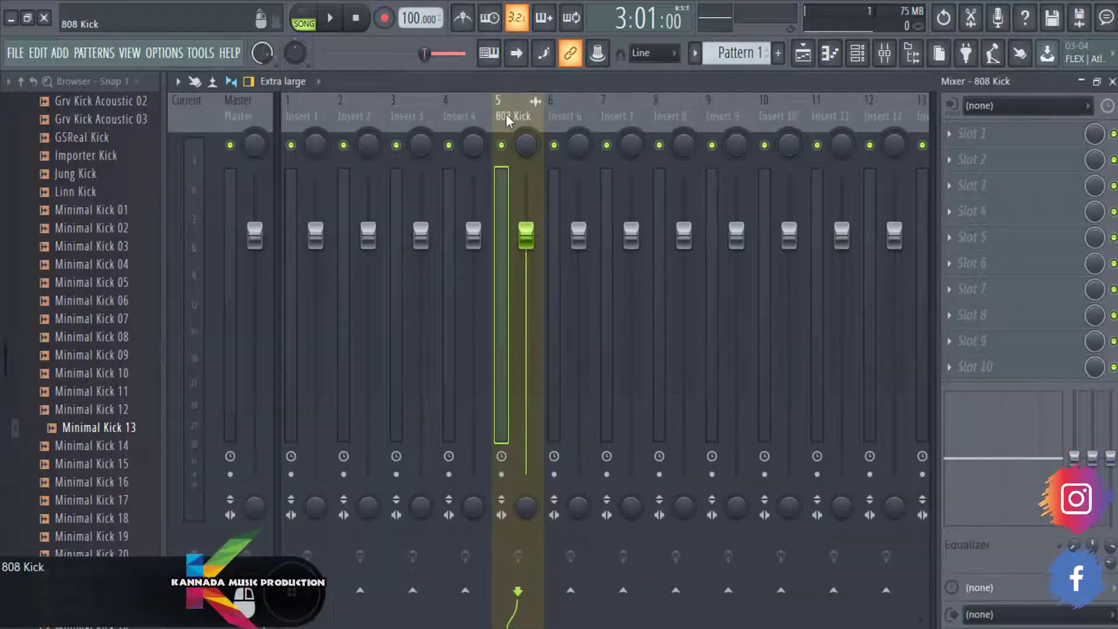
# Load Fruity Compressor in slot 1 of the 808 Kick insert with ratio 3.3:1, gain 2.1 dB, release 244 ms and attack 0.0 ms.
pyautogui.click(949, 131)
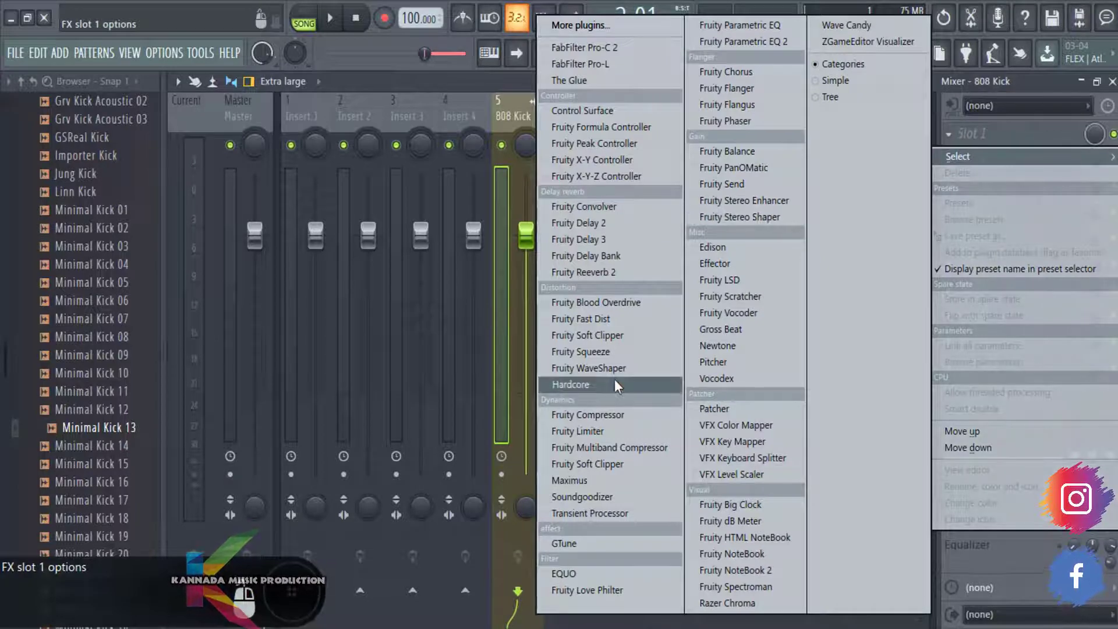
pyautogui.click(601, 416)
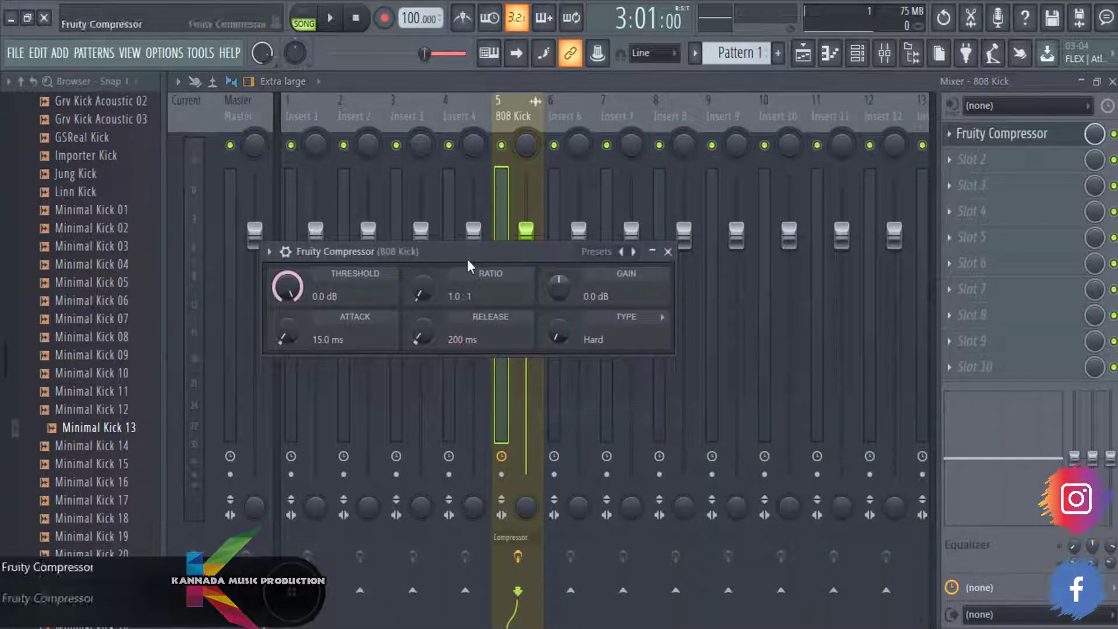
pyautogui.moveTo(470, 250); pyautogui.dragTo(473, 178)
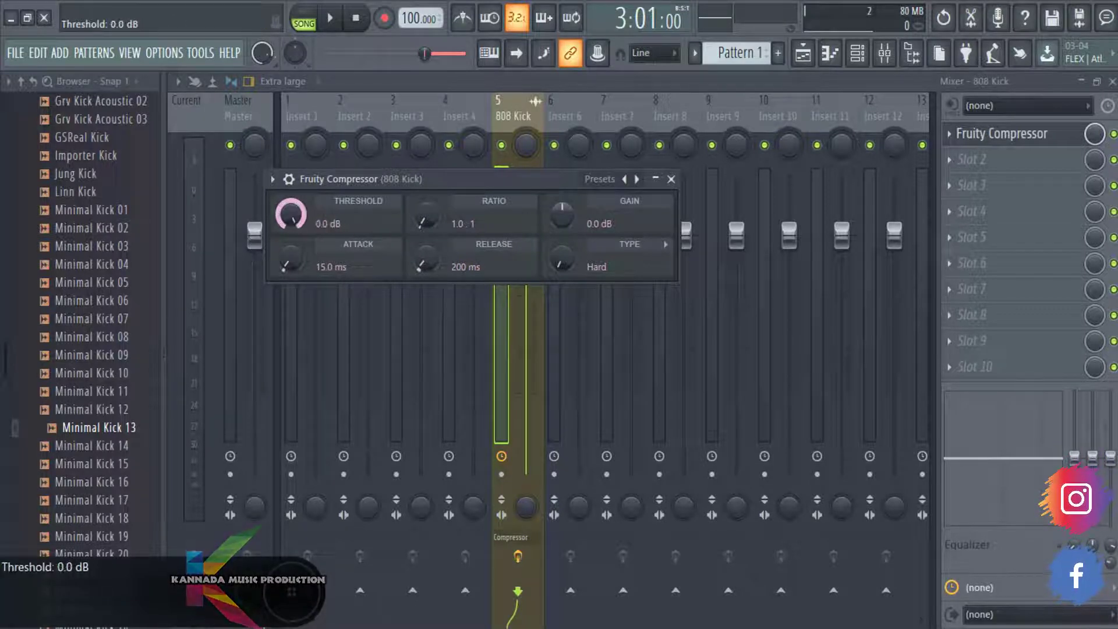
pyautogui.moveTo(426, 222); pyautogui.dragTo(426, 206)
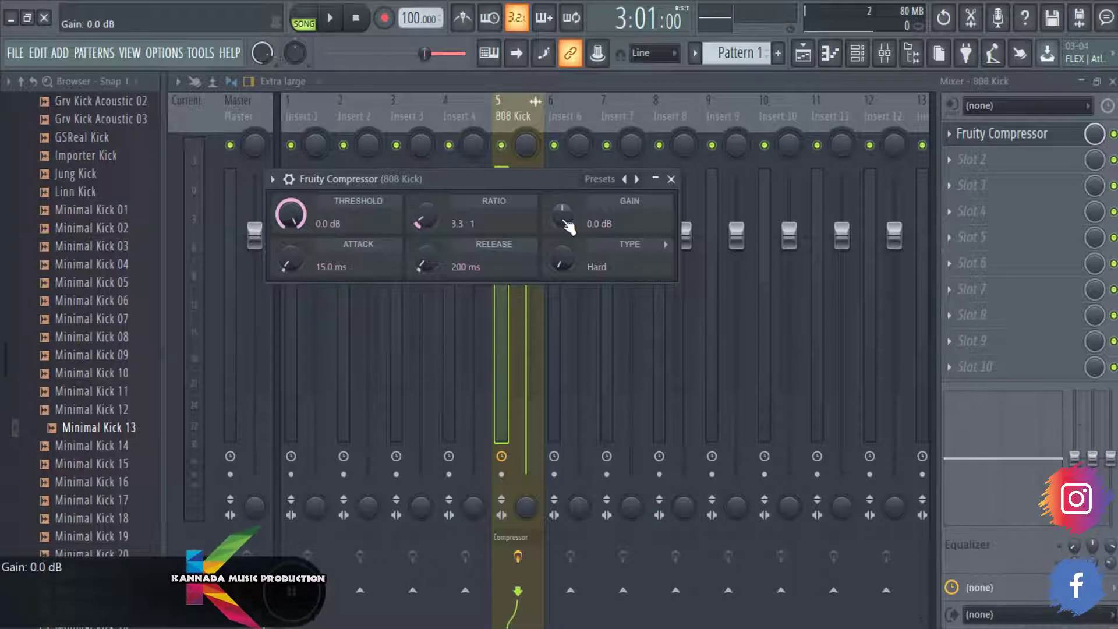
pyautogui.moveTo(563, 215); pyautogui.dragTo(562, 210)
pyautogui.moveTo(425, 250)
pyautogui.mouseDown()
pyautogui.moveTo(426, 260)
pyautogui.moveTo(426, 249)
pyautogui.mouseUp()
pyautogui.moveTo(305, 259); pyautogui.dragTo(304, 285)
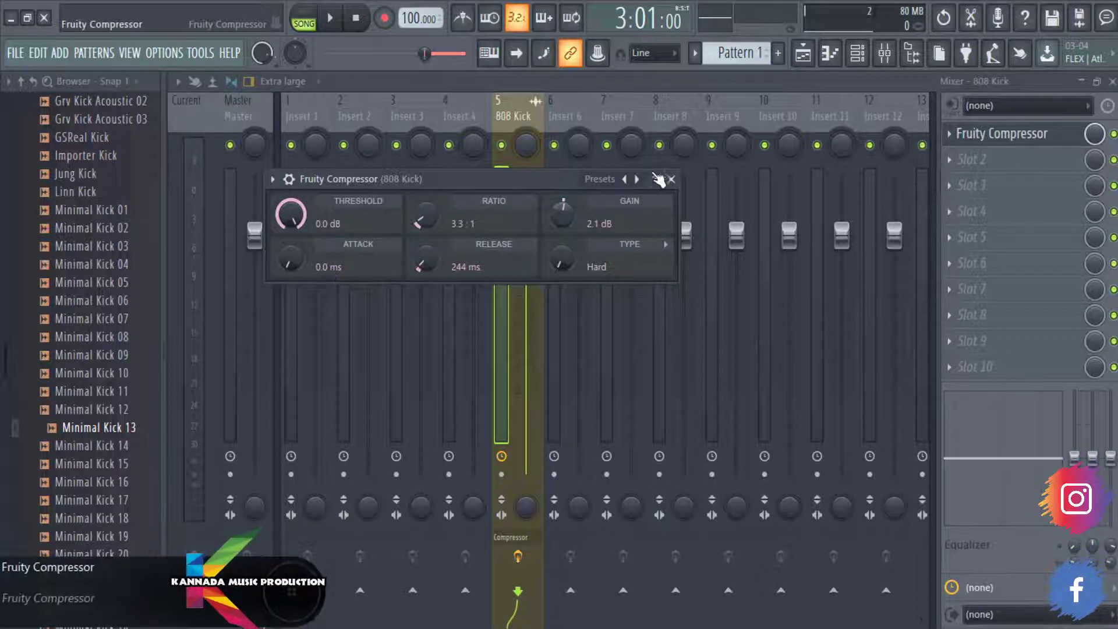
pyautogui.click(672, 179)
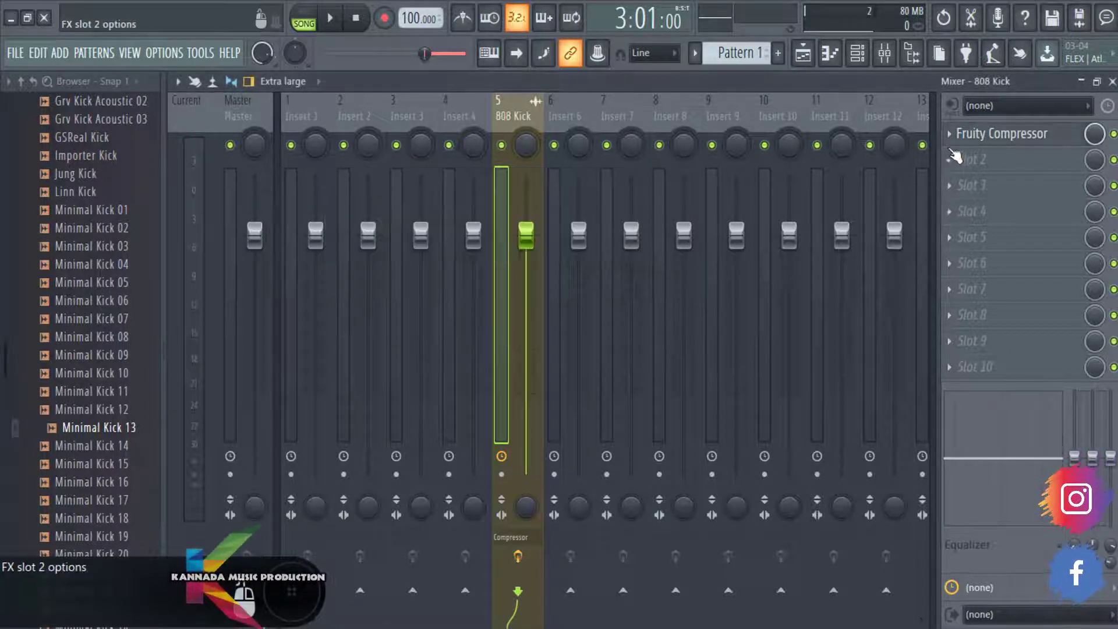
# Replace the effect in slot 1 of the 808 Kick insert with Fruity Limiter.
pyautogui.click(950, 134)
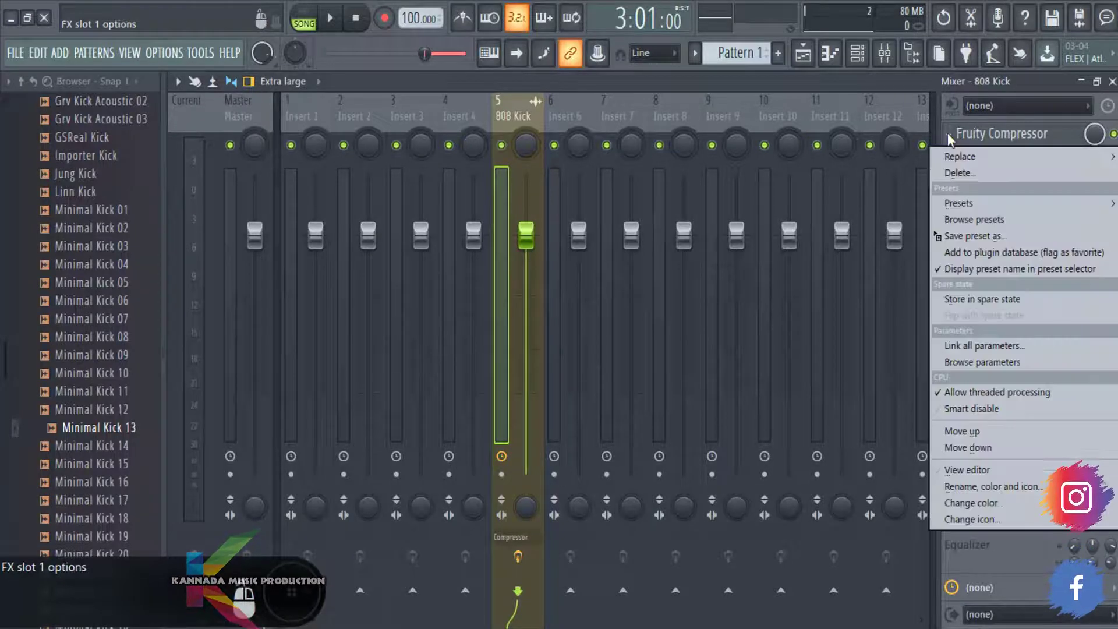
pyautogui.moveTo(961, 156)
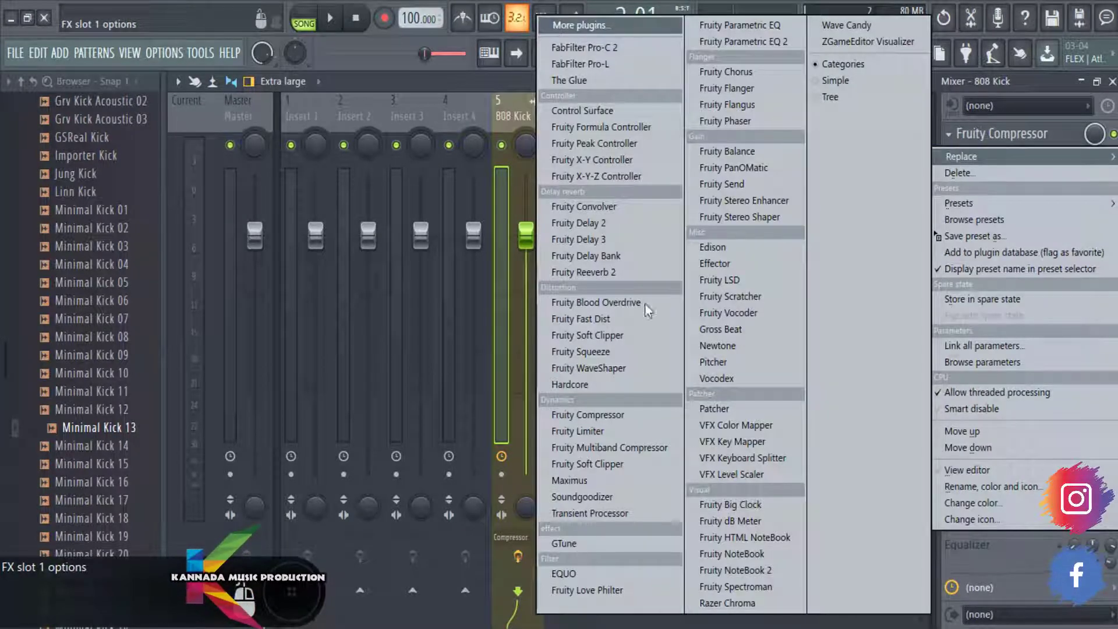
pyautogui.click(607, 430)
pyautogui.moveTo(503, 194); pyautogui.dragTo(455, 151)
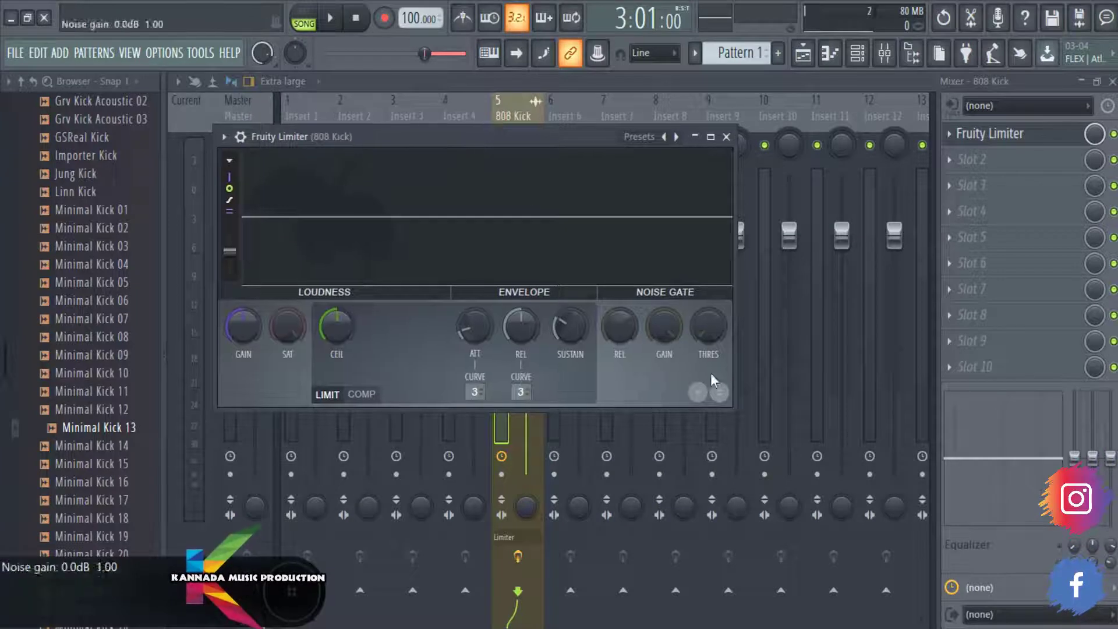
# Switch Fruity Limiter to its compressor mode (COMP) and enlarge the plugin window.
pyautogui.moveTo(781, 415); pyautogui.dragTo(920, 476)
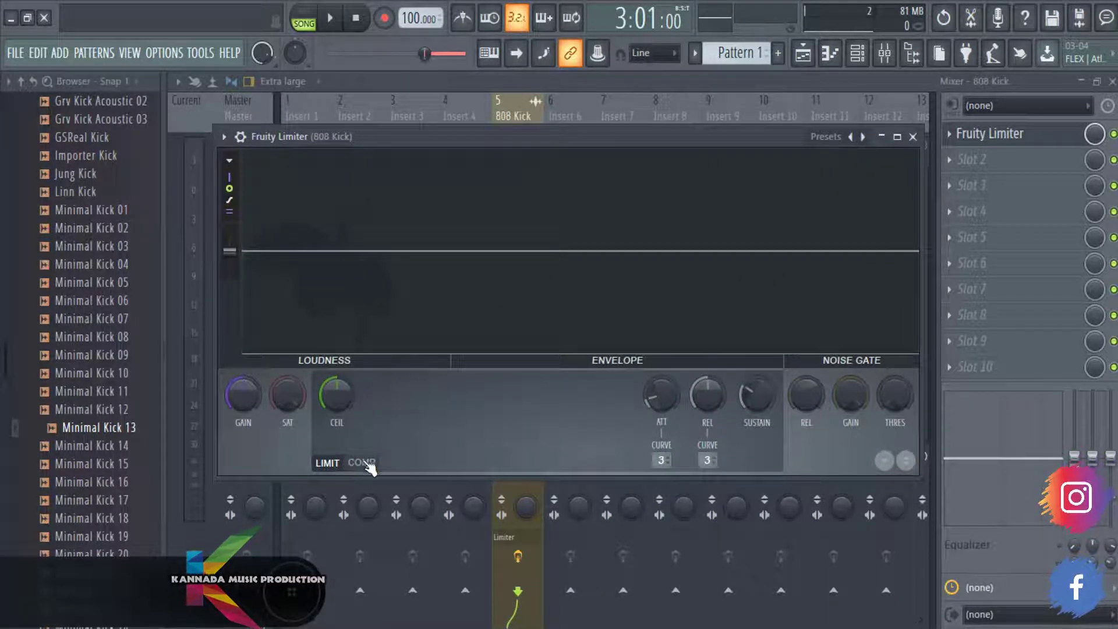
pyautogui.click(367, 463)
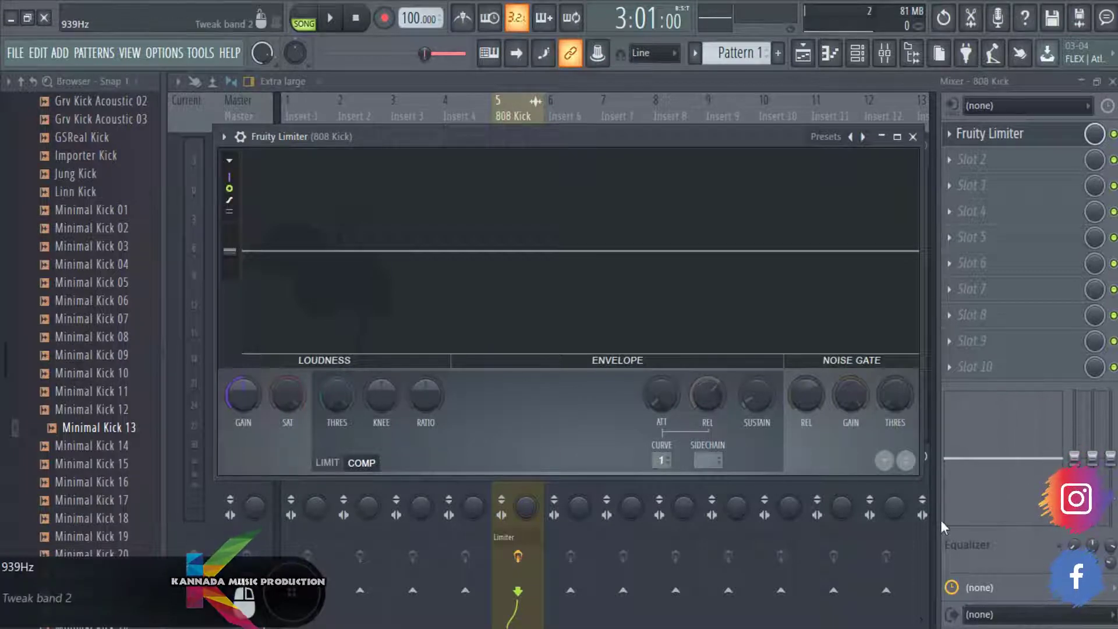
pyautogui.moveTo(920, 476); pyautogui.dragTo(1056, 540)
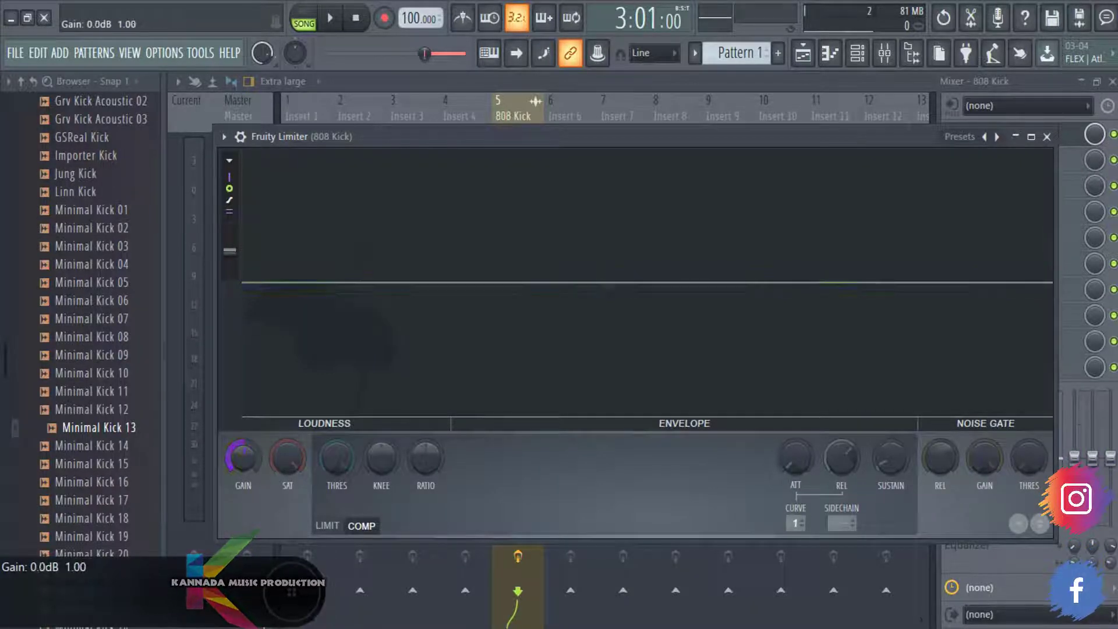
# Set the Fruity Limiter gain to 0.5 dB, and try out the saturation threshold before resetting it to its default.
pyautogui.scroll(1, 243, 458)
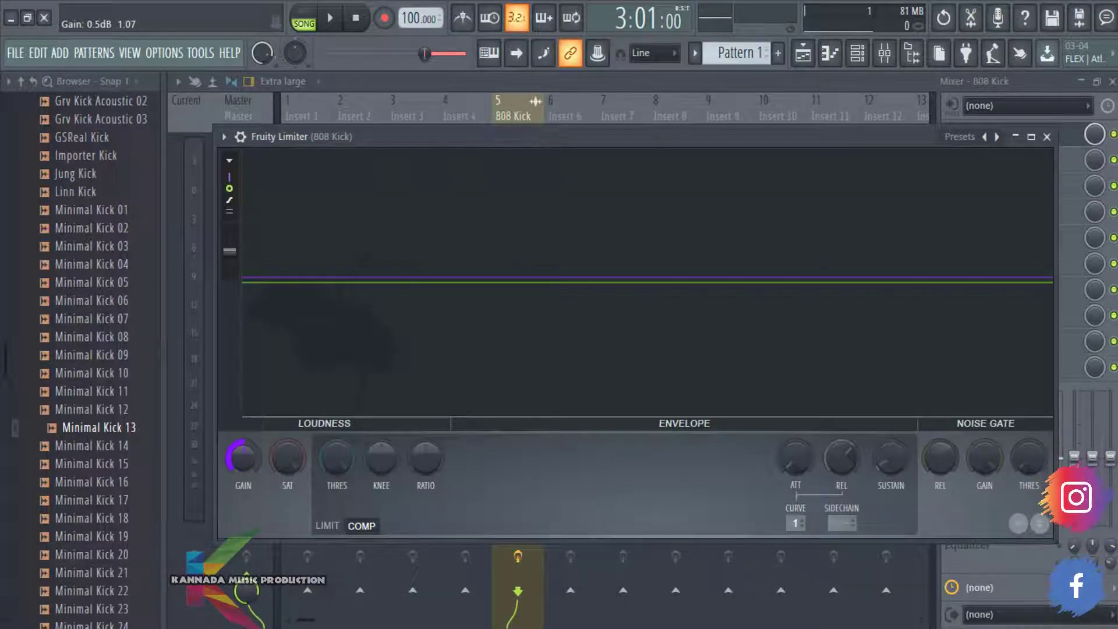
pyautogui.moveTo(296, 454); pyautogui.dragTo(297, 472)
pyautogui.rightClick(297, 453)
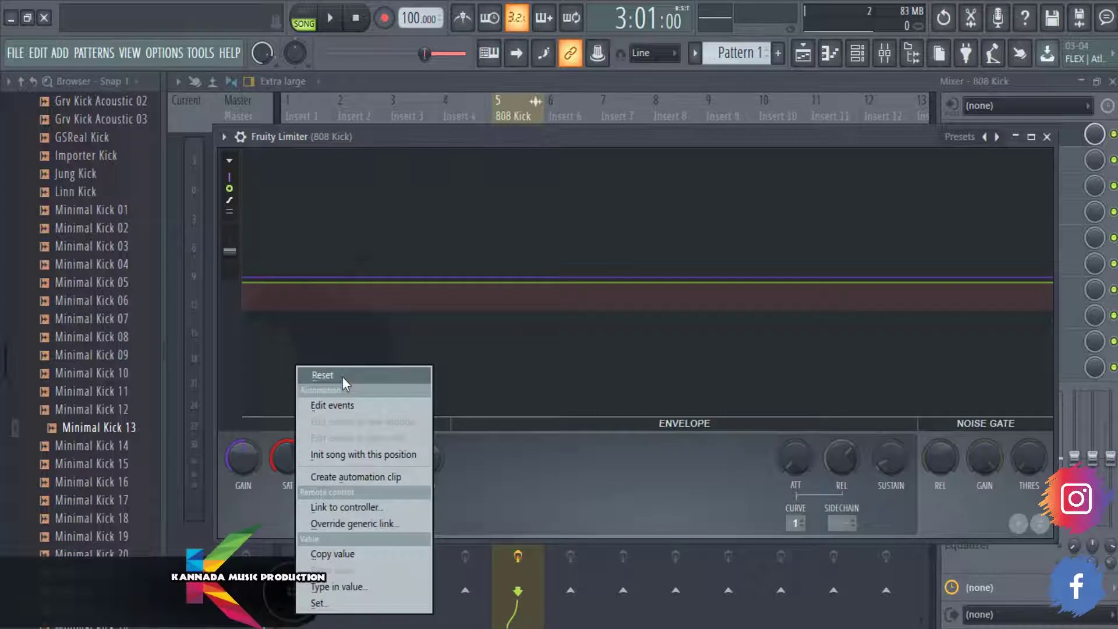
pyautogui.click(341, 376)
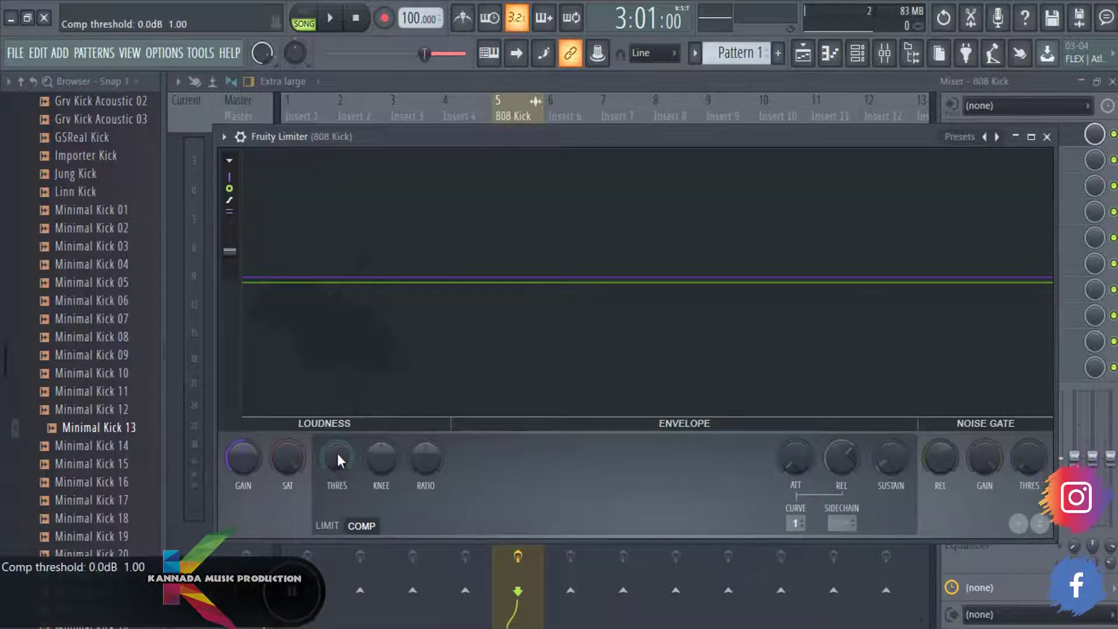
# Lower the compressor threshold to about -16 dB and play the 808 Kick to check its level against the threshold.
pyautogui.moveTo(338, 454); pyautogui.dragTo(337, 507)
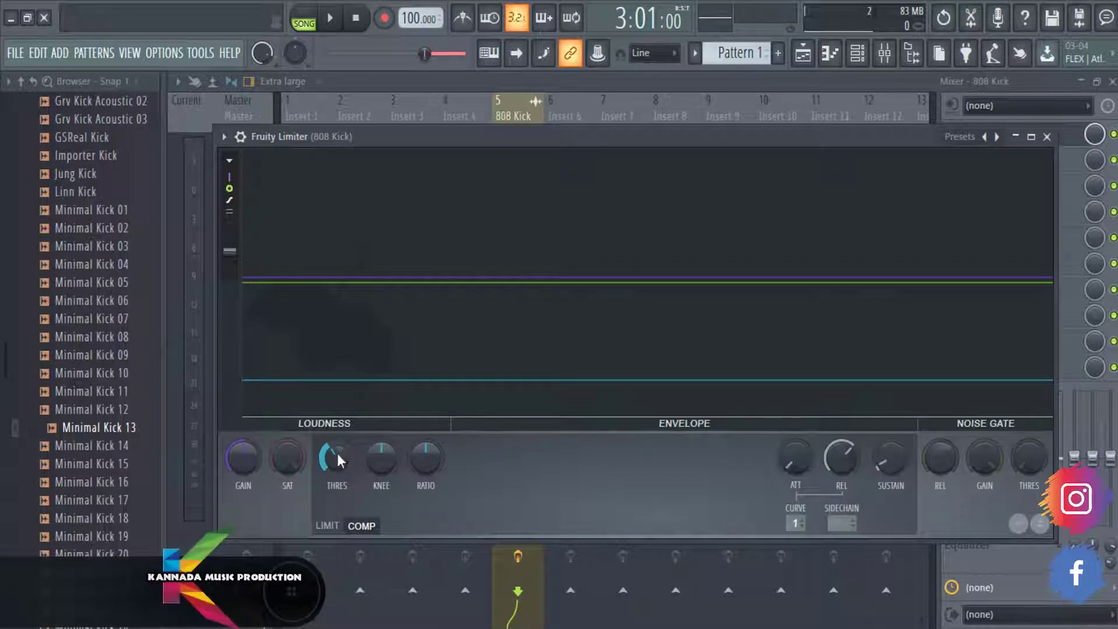
pyautogui.moveTo(339, 456); pyautogui.dragTo(339, 462)
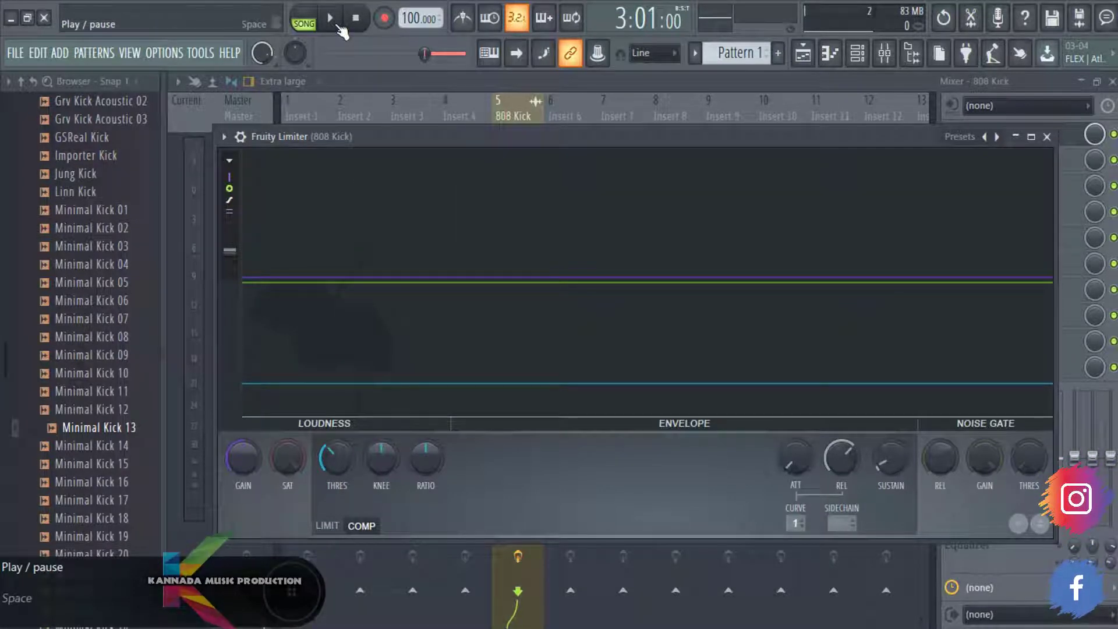
pyautogui.click(338, 24)
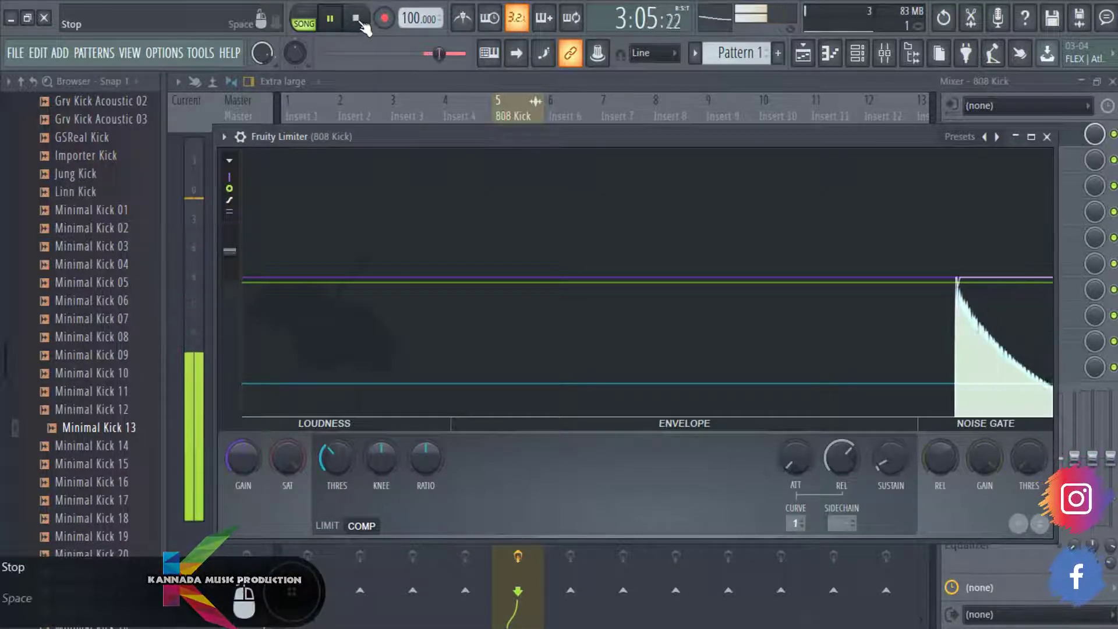
pyautogui.click(358, 21)
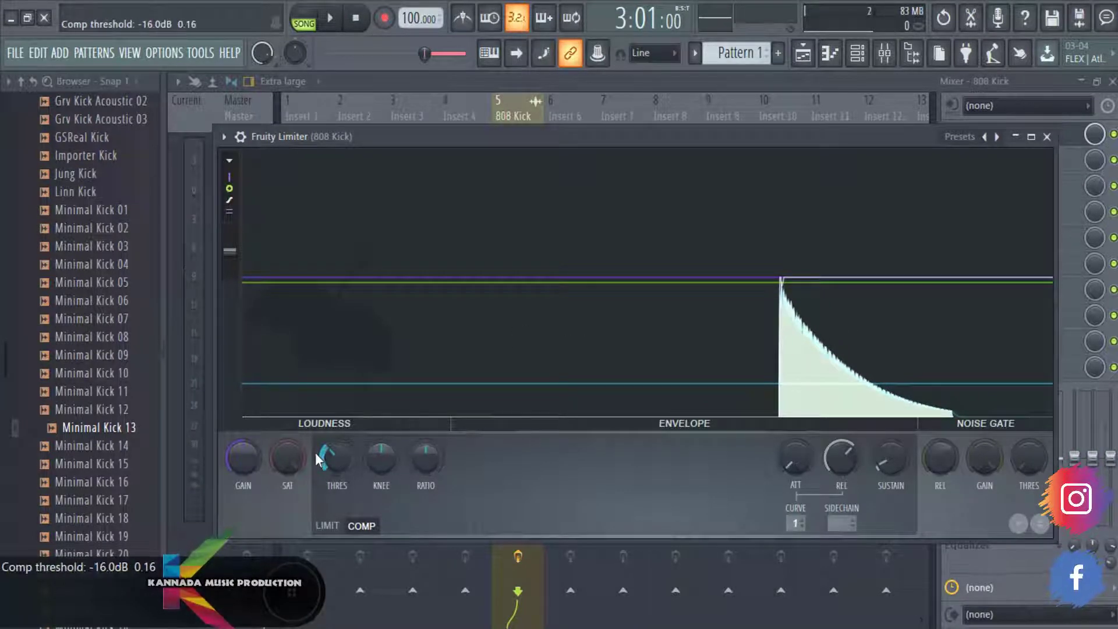
pyautogui.moveTo(330, 452)
pyautogui.mouseDown()
pyautogui.moveTo(330, 466)
pyautogui.moveTo(330, 441)
pyautogui.moveTo(338, 456)
pyautogui.mouseUp()
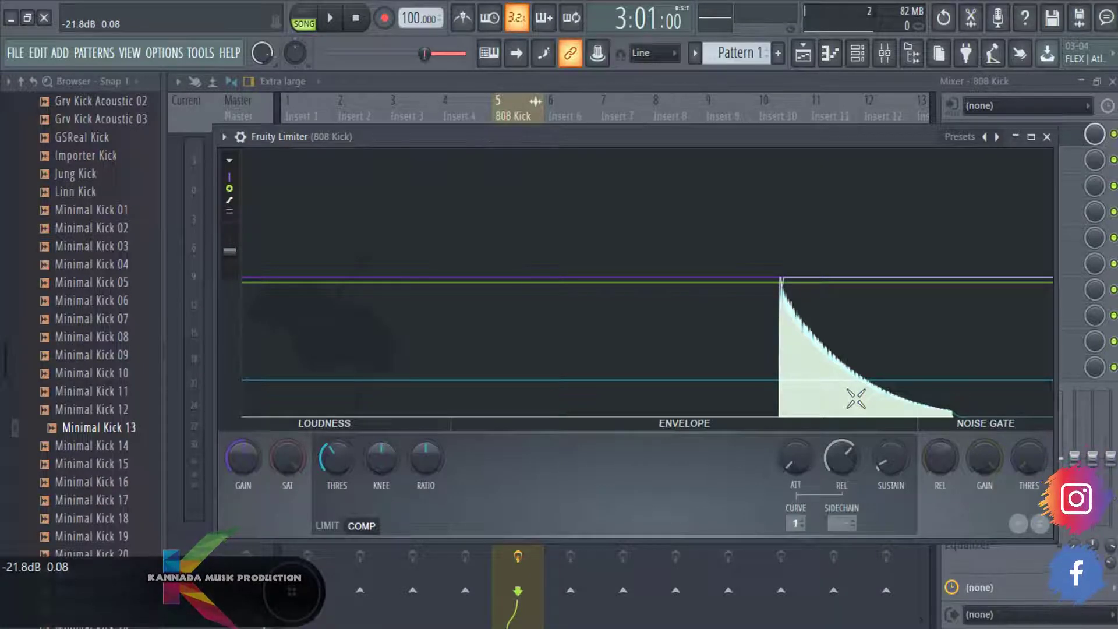
# Raise the compressor knee, set the ratio to 2.0:1, and audition the compressed 808 Kick.
pyautogui.moveTo(331, 458); pyautogui.dragTo(379, 443)
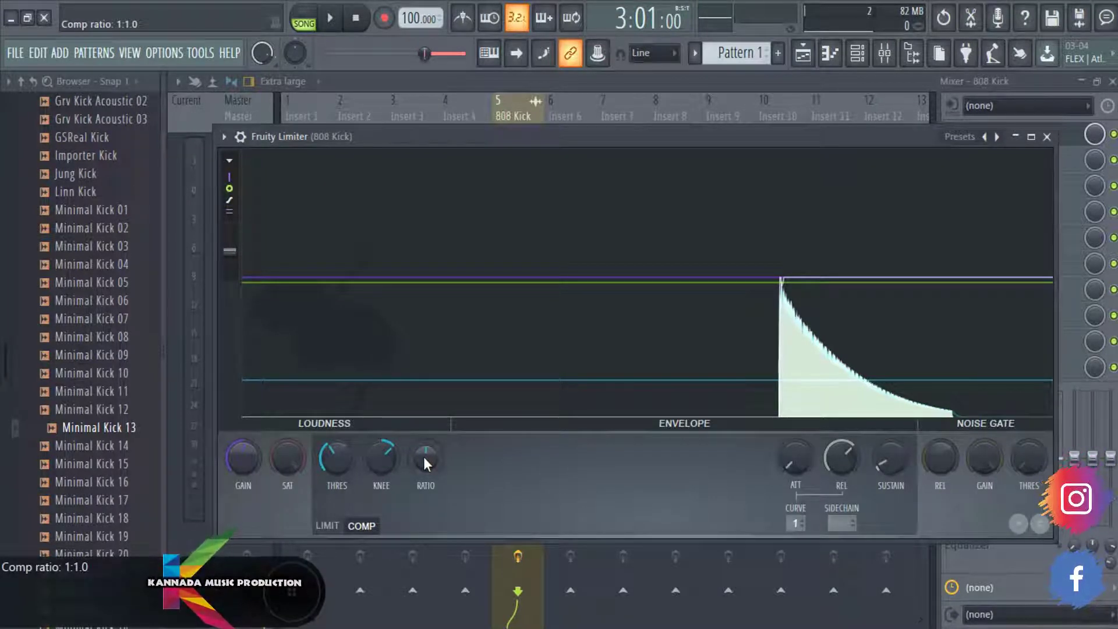
pyautogui.moveTo(425, 456); pyautogui.dragTo(424, 438)
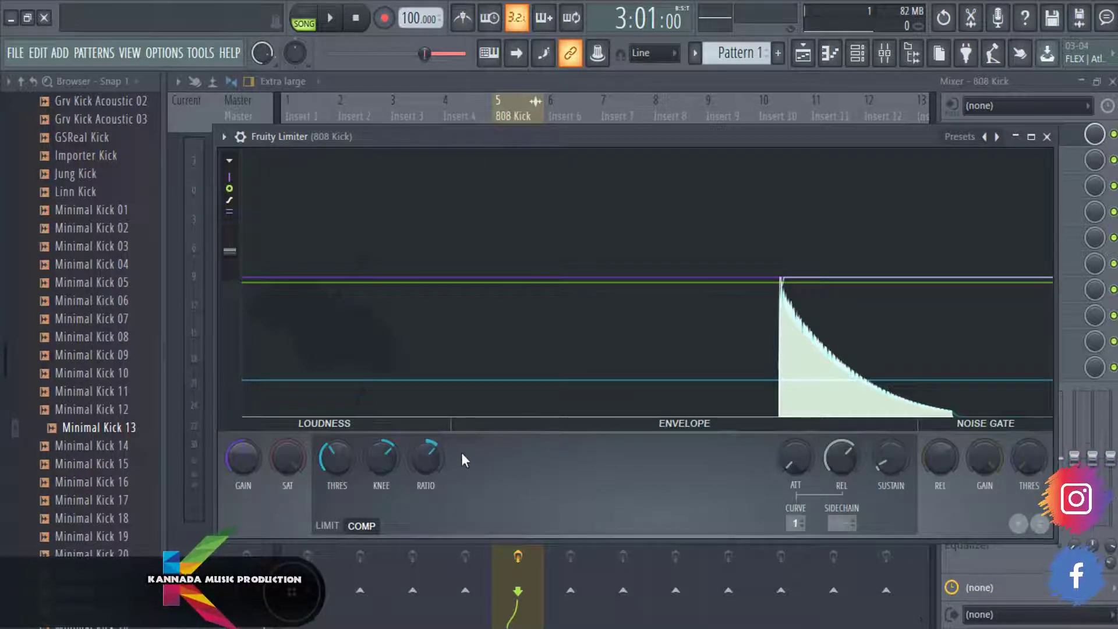
pyautogui.click(336, 25)
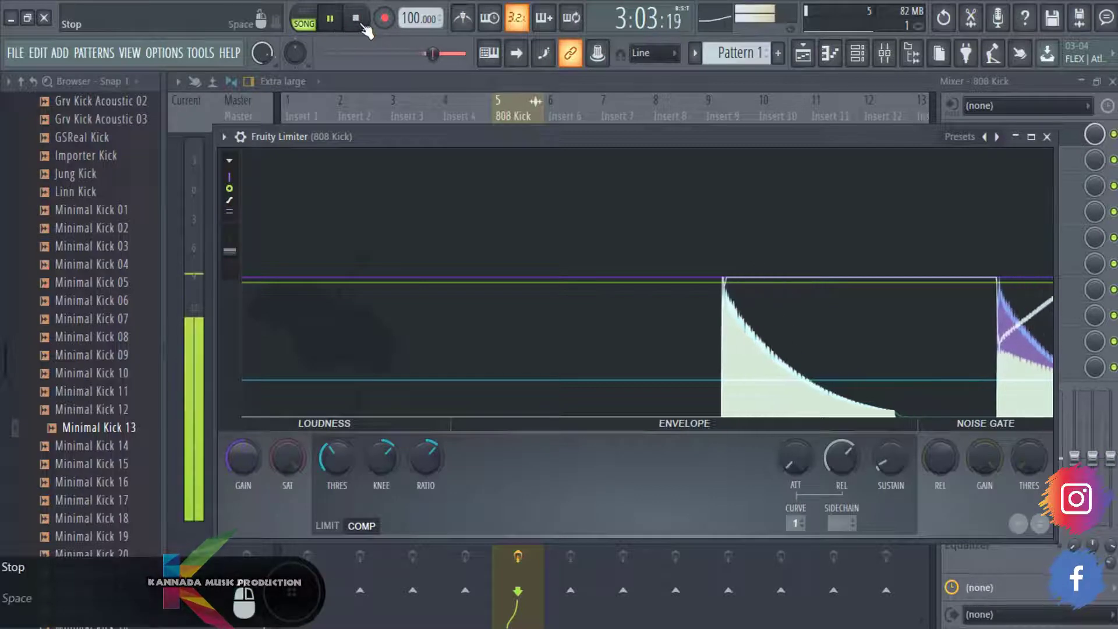
pyautogui.click(357, 19)
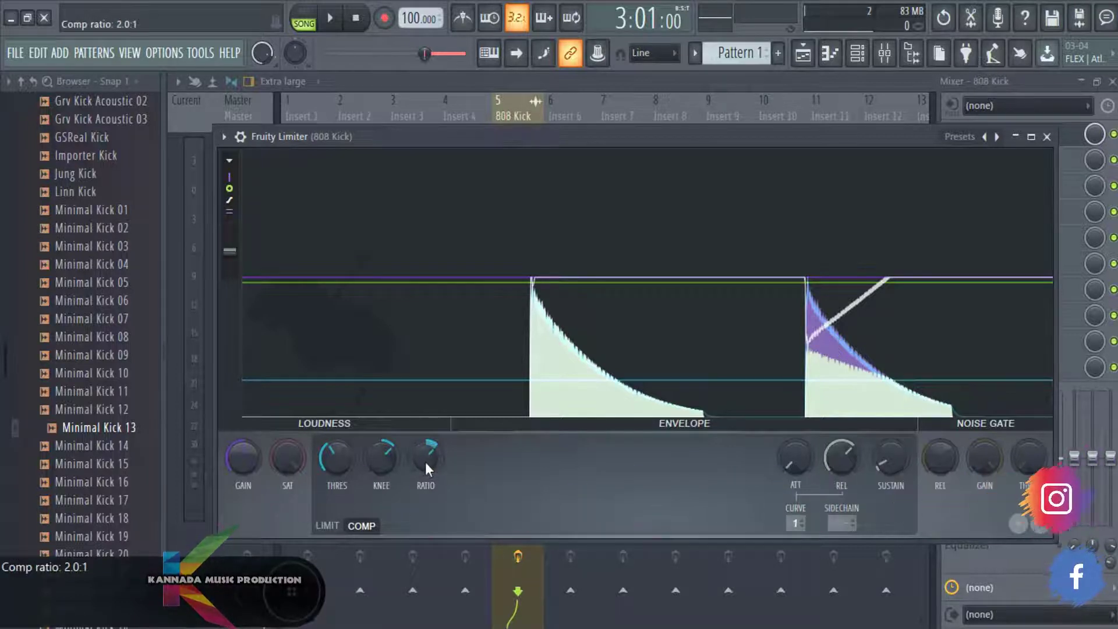
# Set the compressor ratio to 3.0:1 and play the 808 Kick to compare the gain reduction.
pyautogui.moveTo(425, 462); pyautogui.dragTo(425, 447)
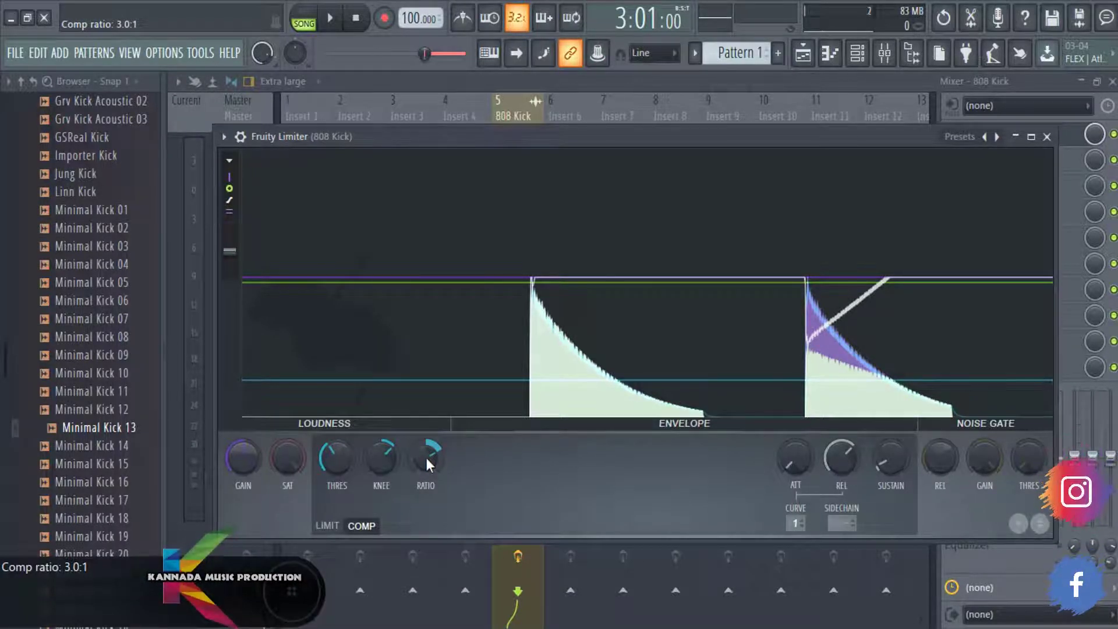
pyautogui.click(343, 22)
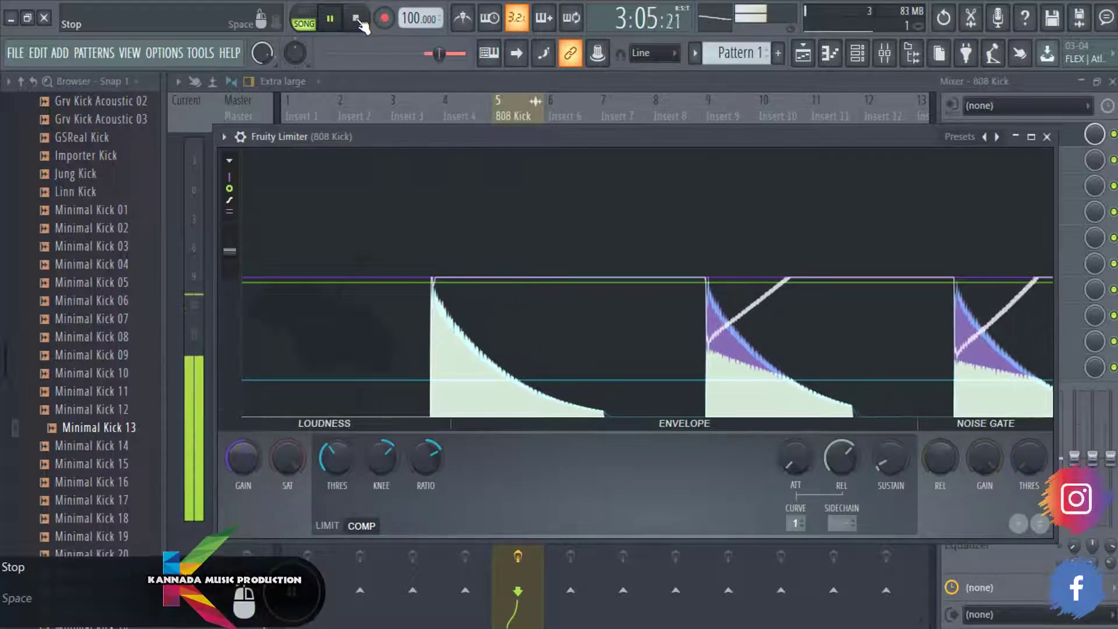
pyautogui.click(358, 21)
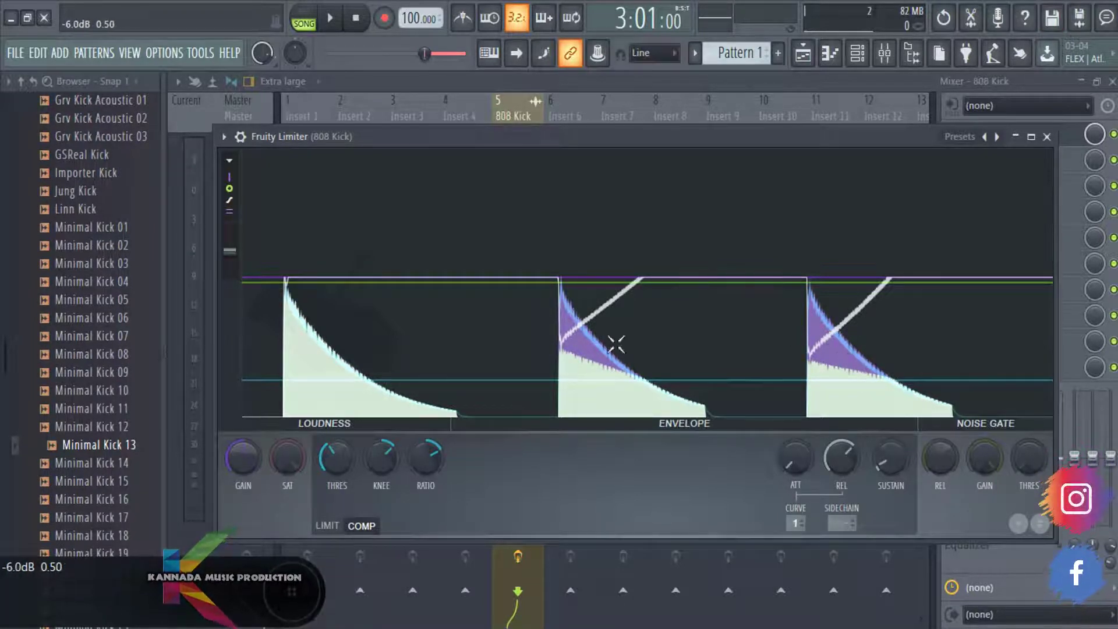
# Raise the compressor ratio close to its maximum, play the 808 Kick, and pause the analysis display.
pyautogui.moveTo(429, 460); pyautogui.dragTo(428, 408)
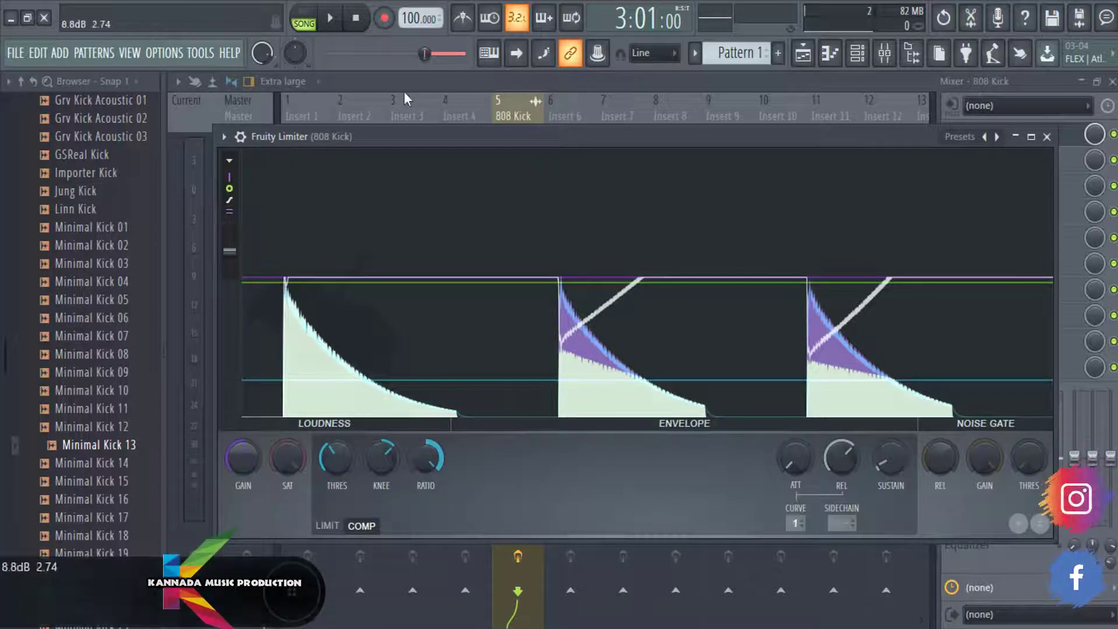
pyautogui.click(332, 18)
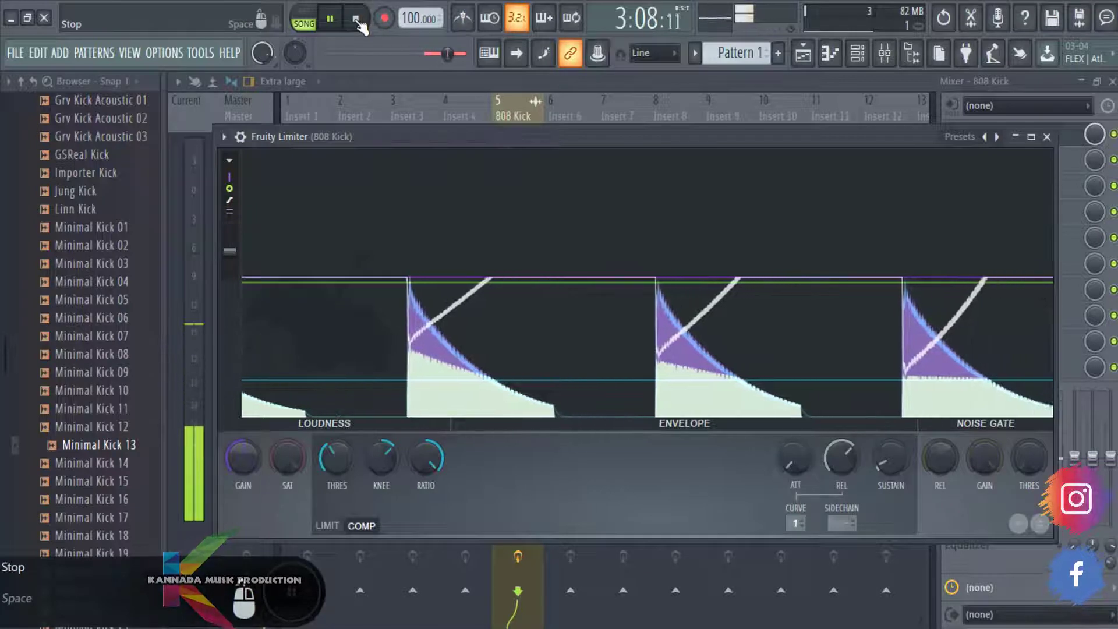
pyautogui.click(357, 20)
pyautogui.click(596, 348)
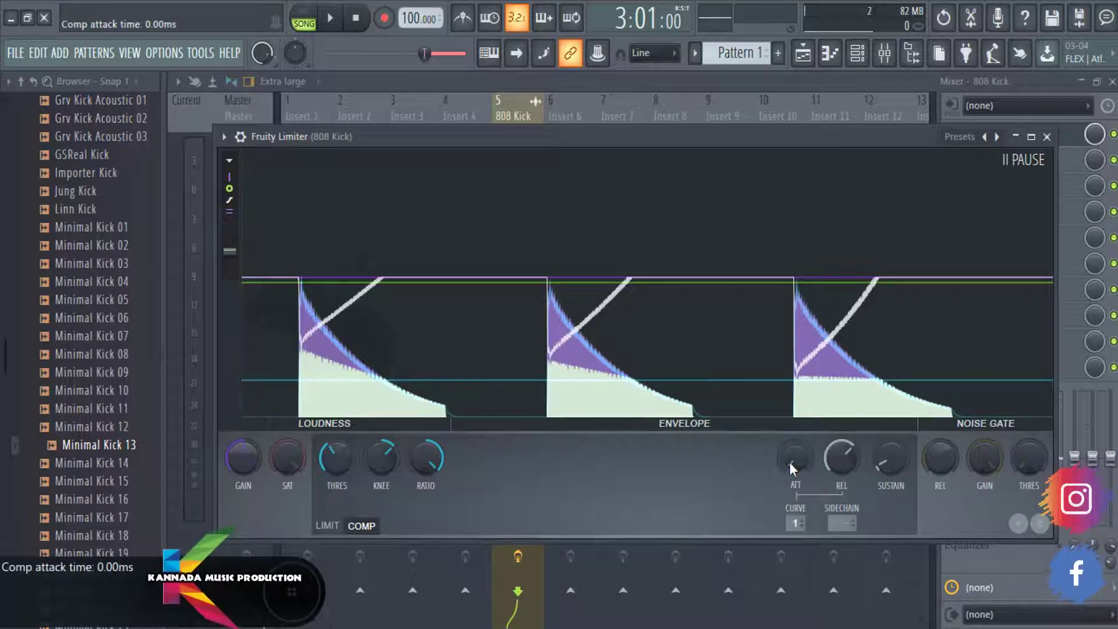
# Set the compressor attack time to 5.36 ms and play the 808 Kick, pausing the analysis display to inspect the transient.
pyautogui.moveTo(788, 462); pyautogui.dragTo(789, 464)
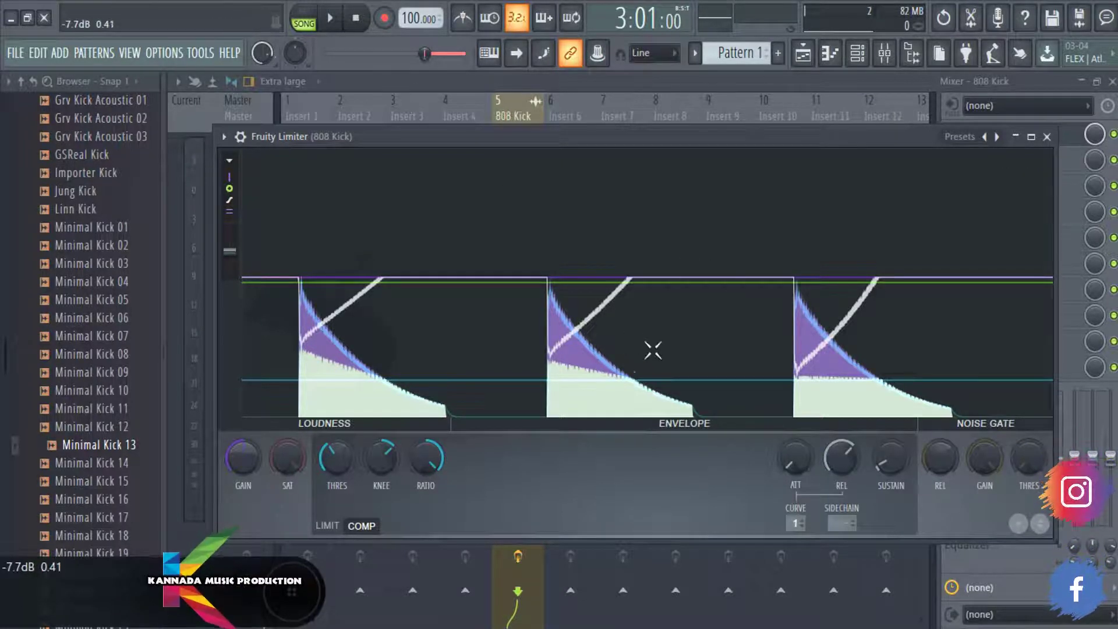
pyautogui.moveTo(786, 458); pyautogui.dragTo(794, 456)
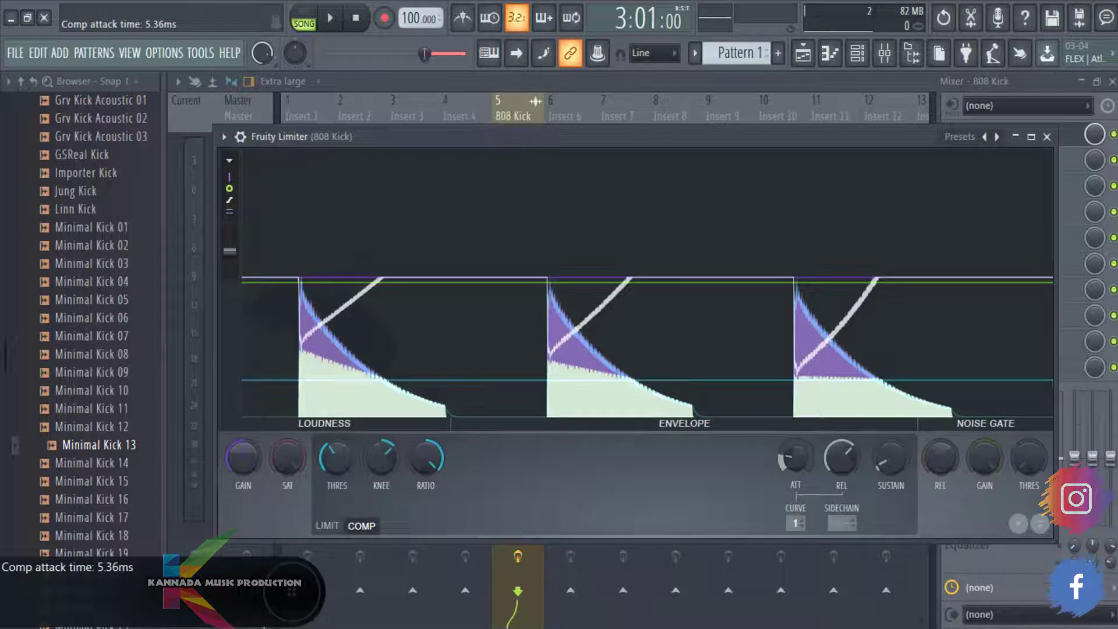
pyautogui.click(338, 22)
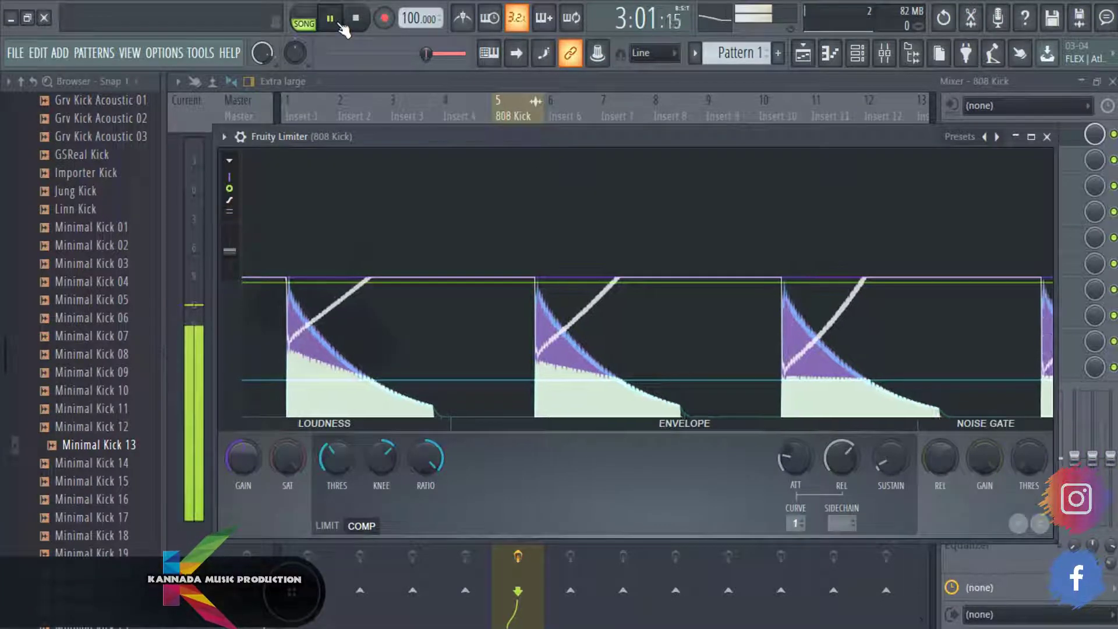
pyautogui.click(639, 324)
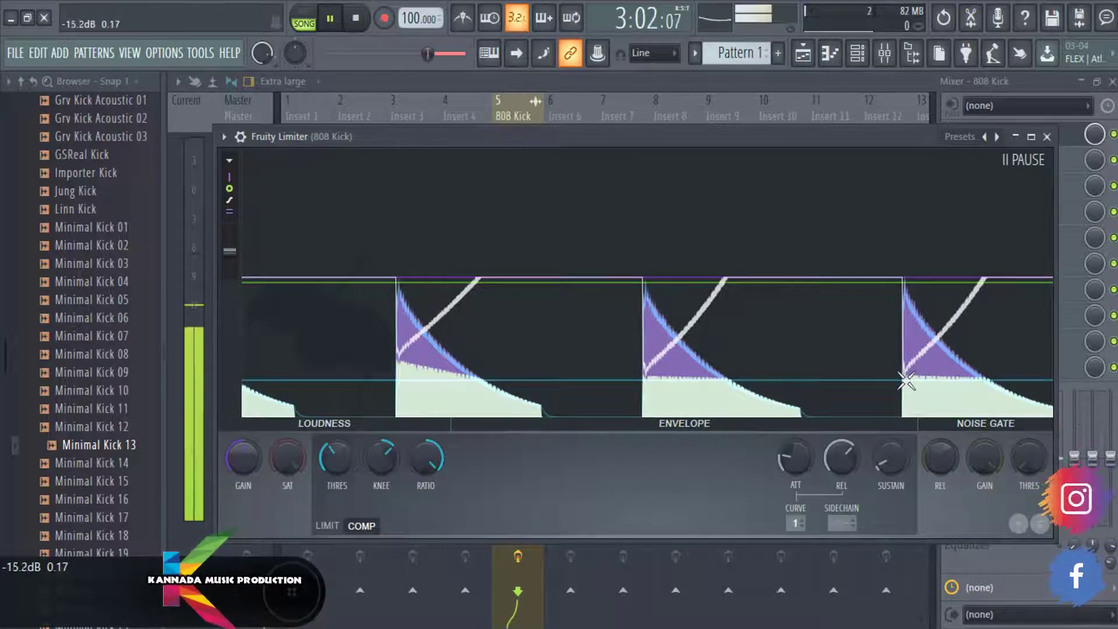
pyautogui.click(351, 18)
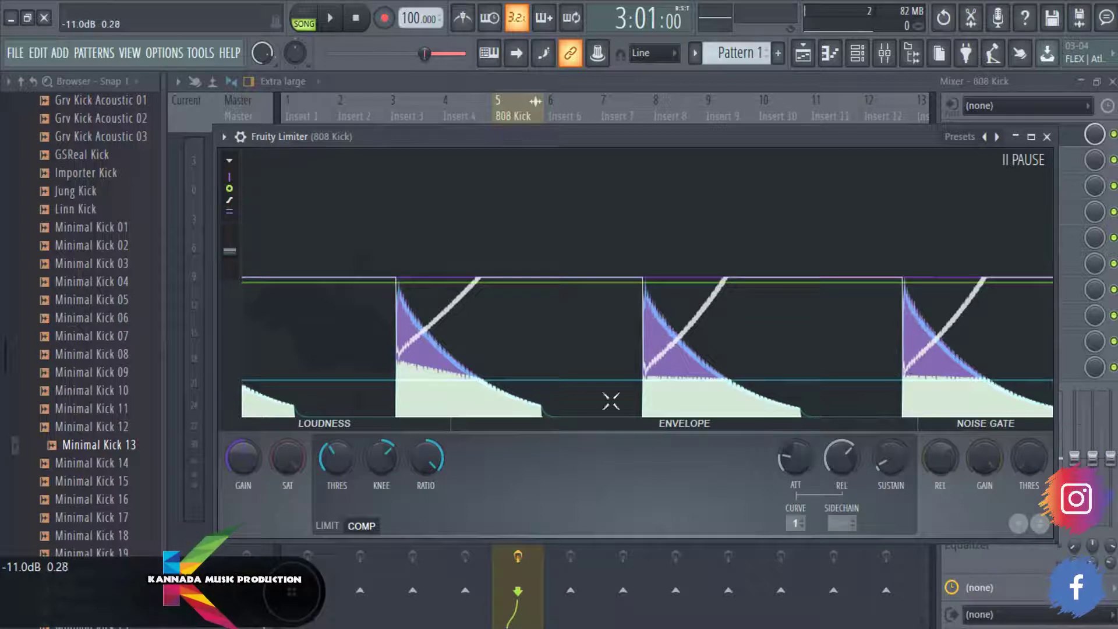
# Lower the compressor ratio back to a moderate setting and audition the 808 Kick.
pyautogui.moveTo(425, 458); pyautogui.dragTo(425, 505)
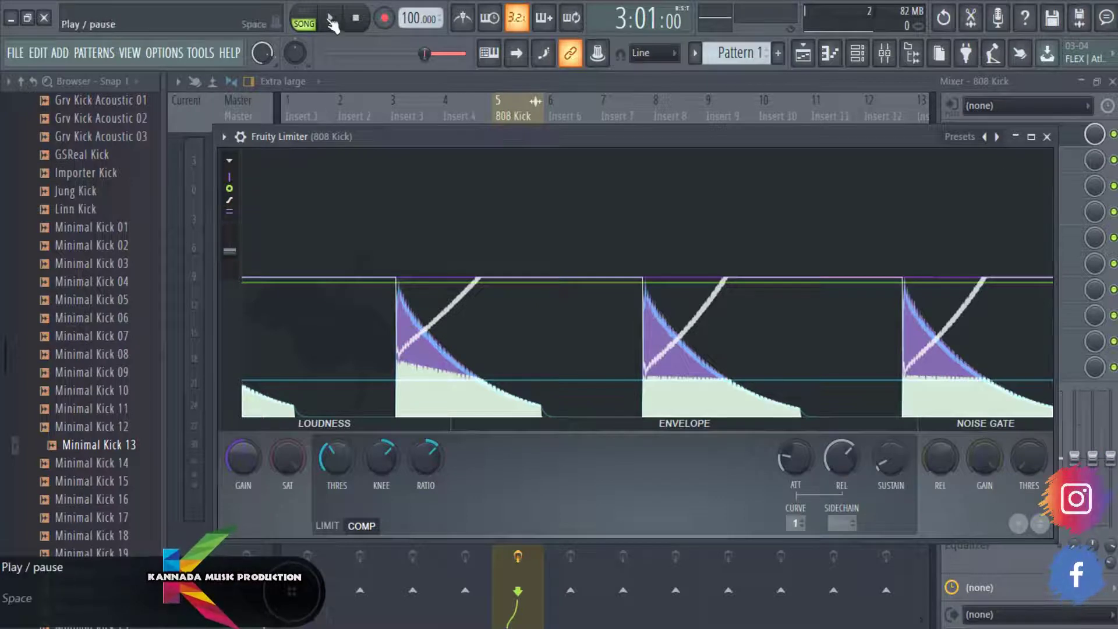
pyautogui.click(332, 23)
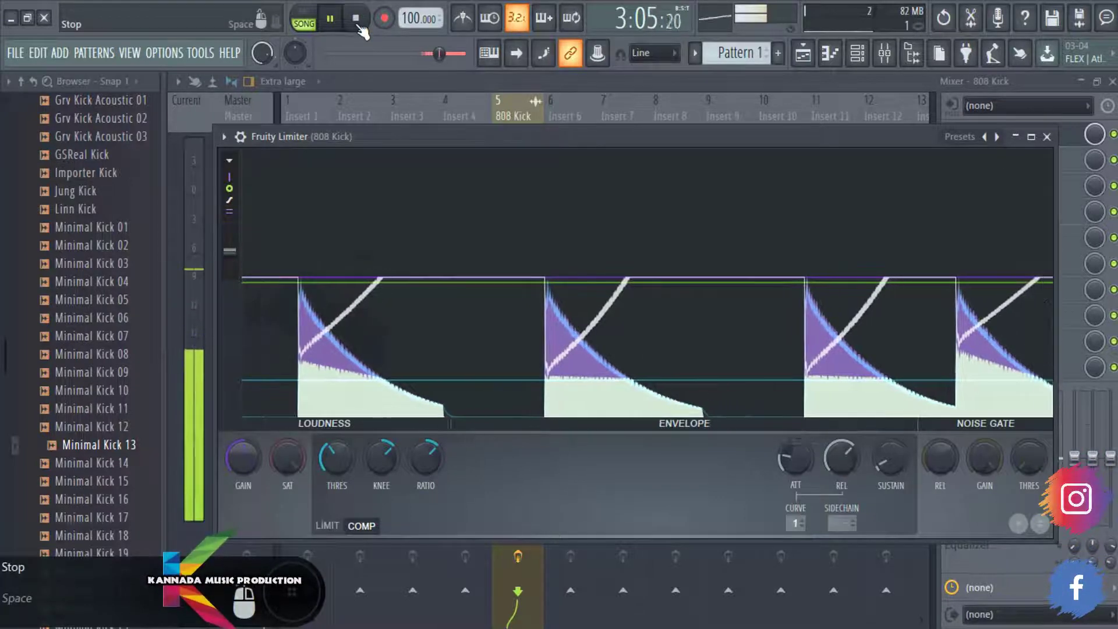
pyautogui.click(356, 20)
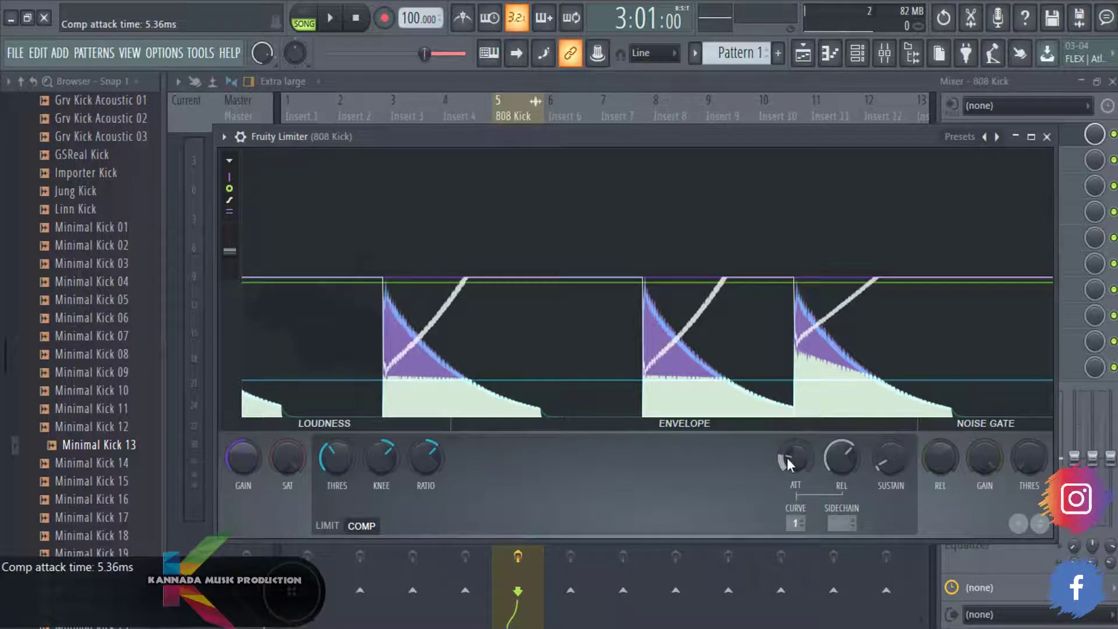
# Lengthen the compressor attack to just past mid-range, play the 808 Kick, and pause the analysis display on the resulting waveform.
pyautogui.moveTo(788, 458); pyautogui.dragTo(788, 420)
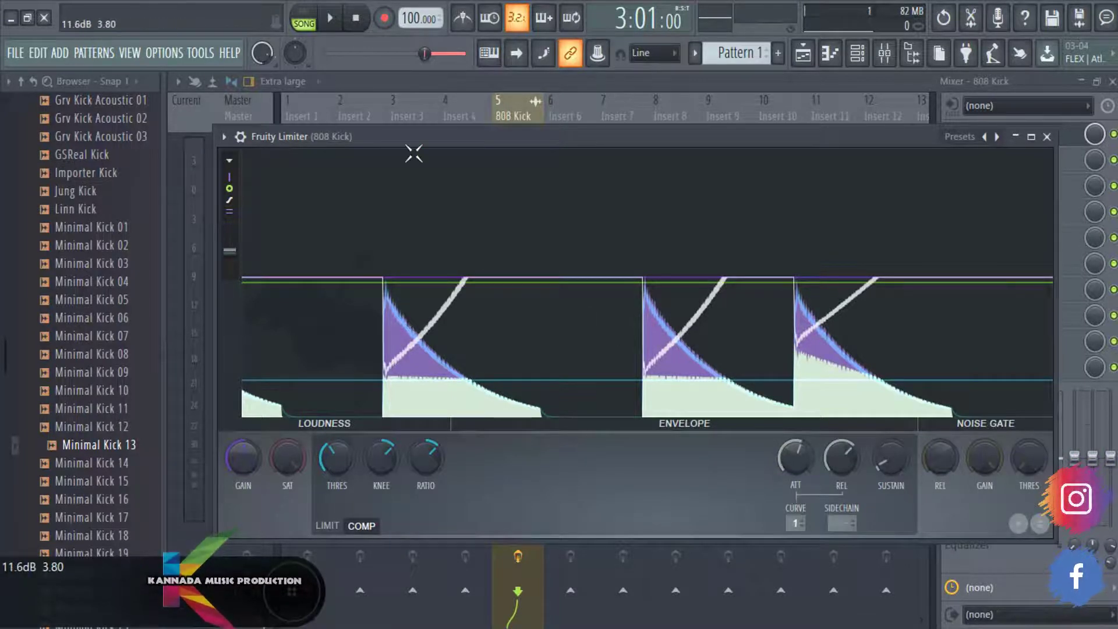
pyautogui.click(341, 26)
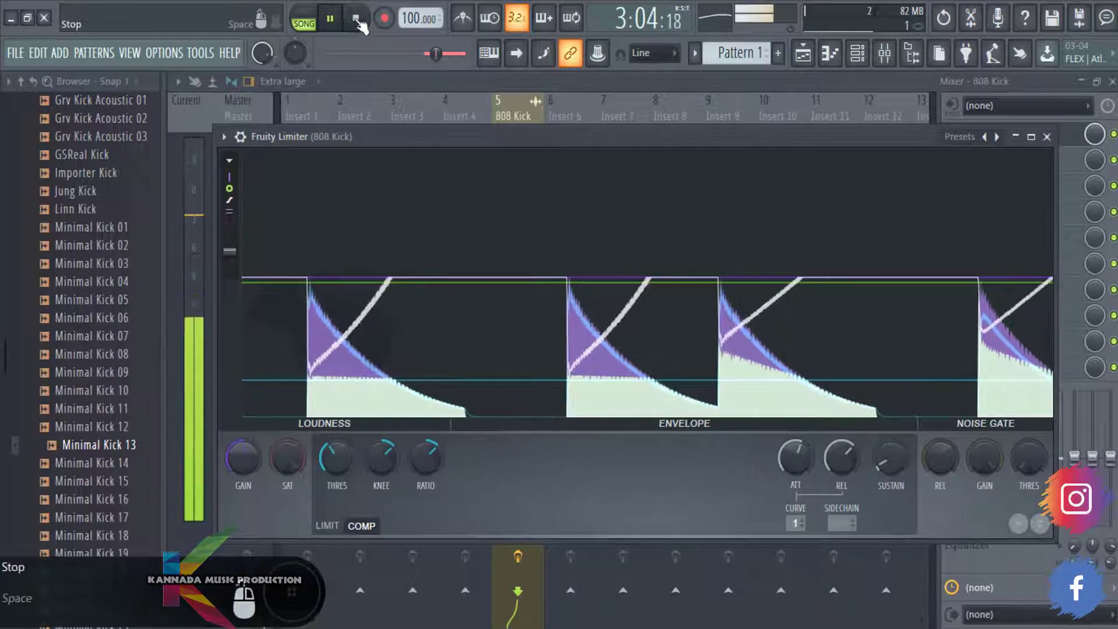
pyautogui.click(362, 21)
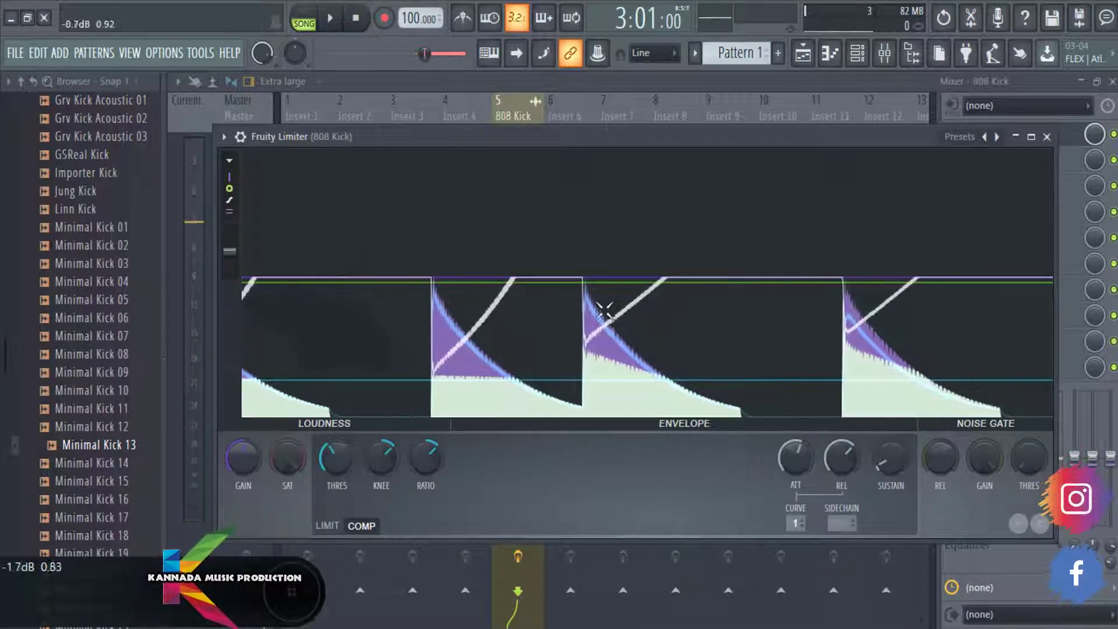
pyautogui.click(598, 331)
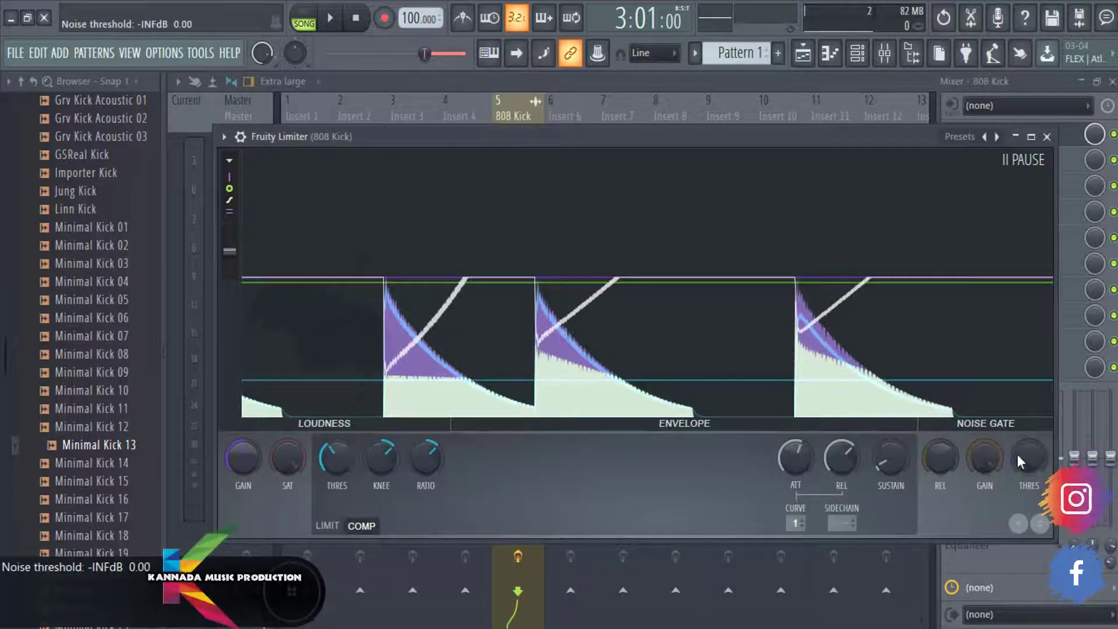
# Set the compressor release time to 172.30 ms and play the 808 Kick with the analysis display running.
pyautogui.scroll(-3, 844, 458)
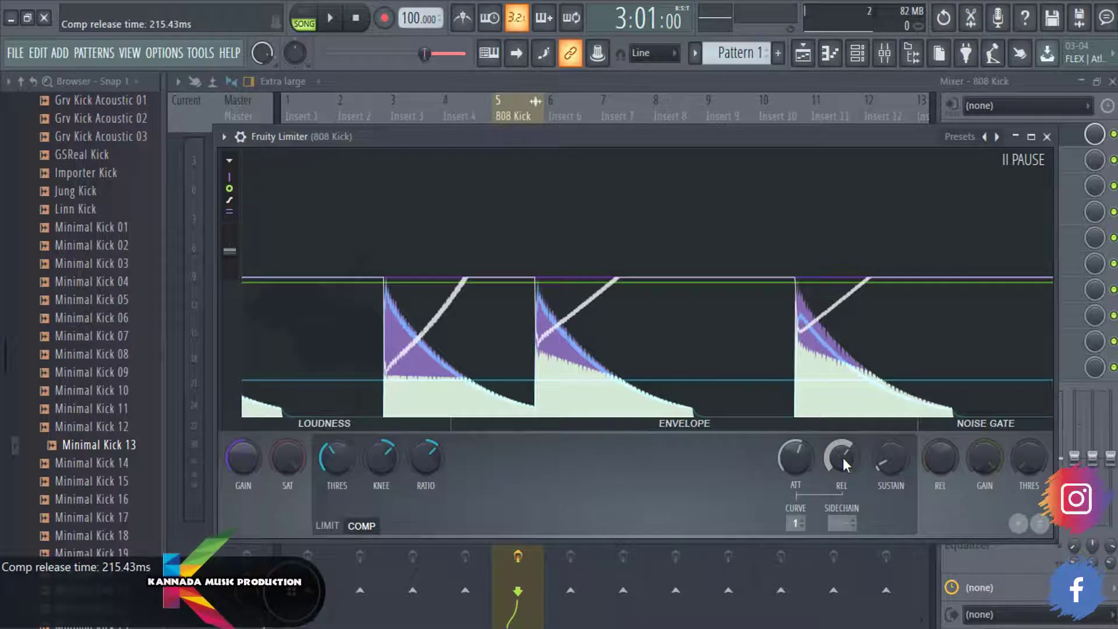
pyautogui.moveTo(844, 458); pyautogui.dragTo(843, 468)
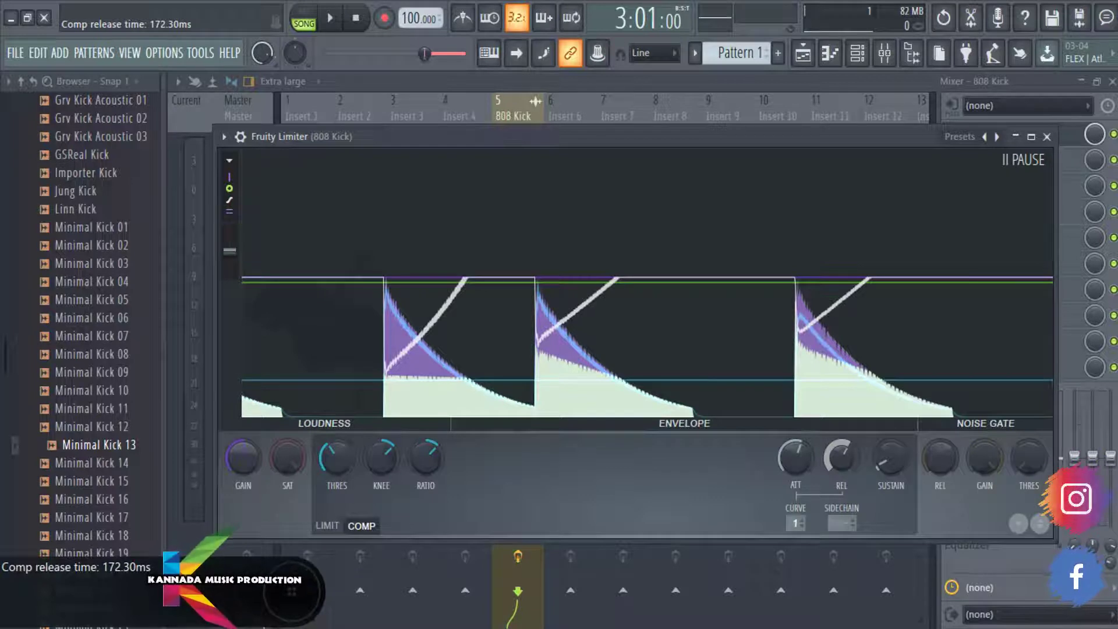
pyautogui.click(331, 19)
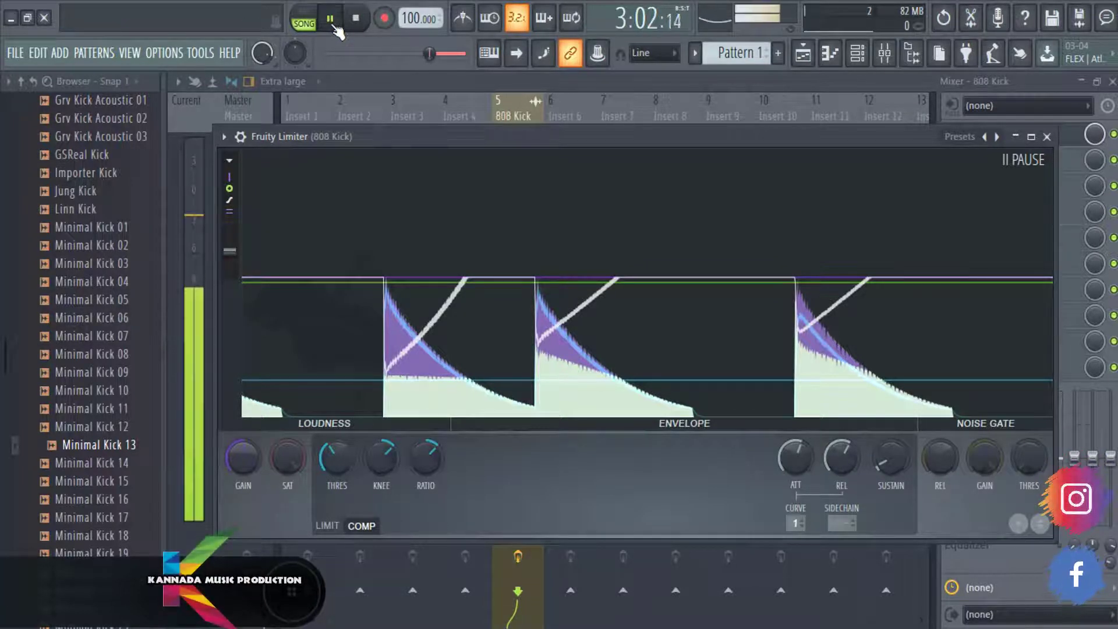
pyautogui.click(356, 18)
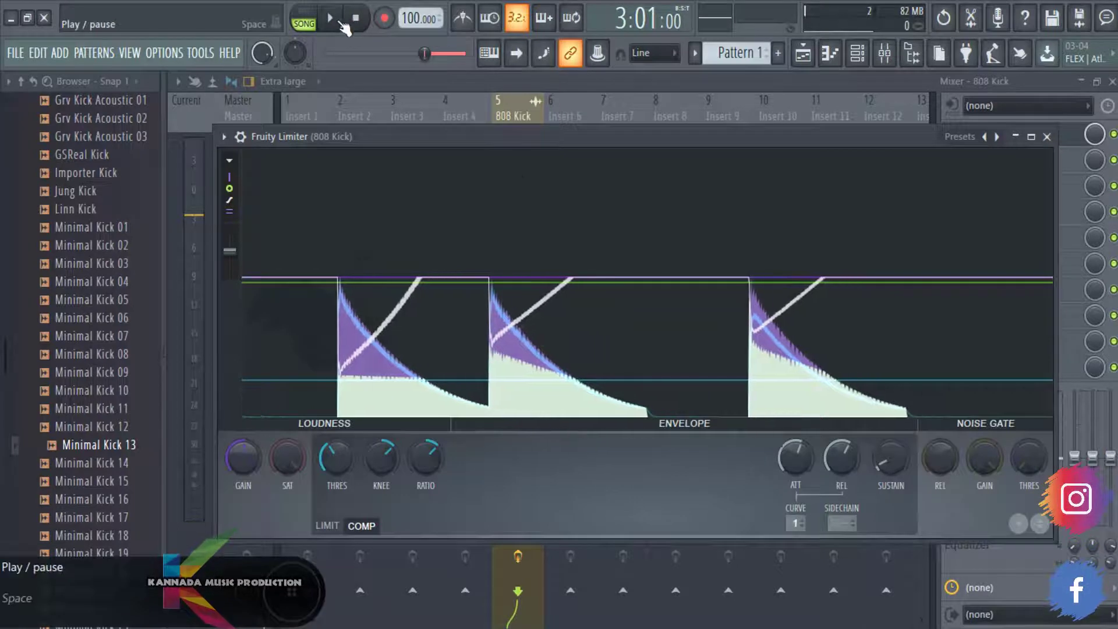
pyautogui.click(330, 20)
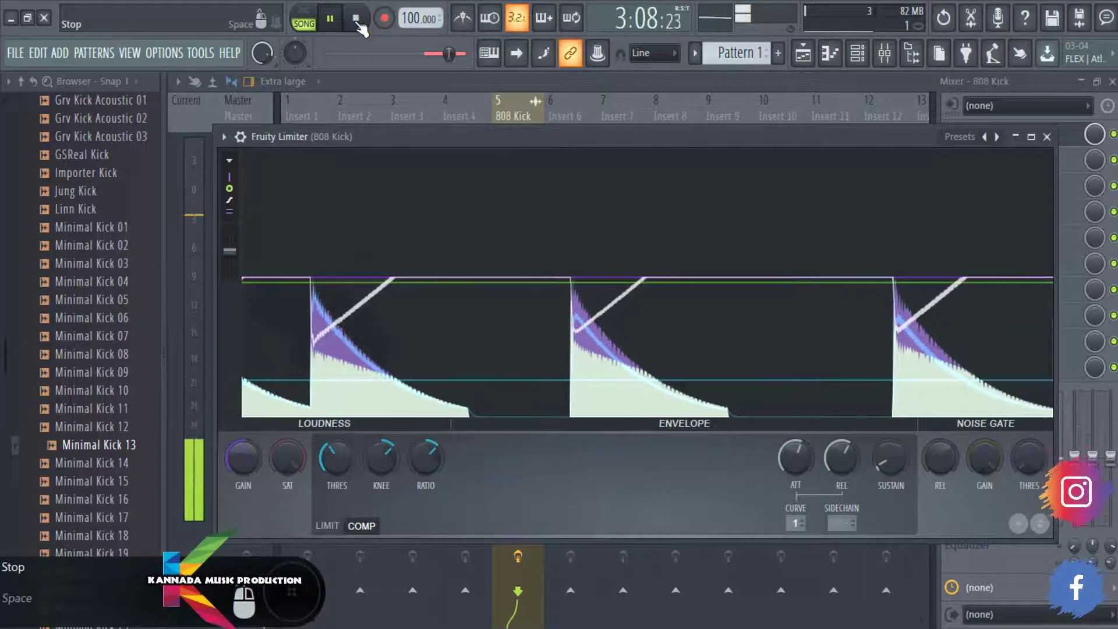
# Shorten the compressor release time slightly below mid-range and play the 808 Kick to inspect the resulting gain curve.
pyautogui.click(357, 21)
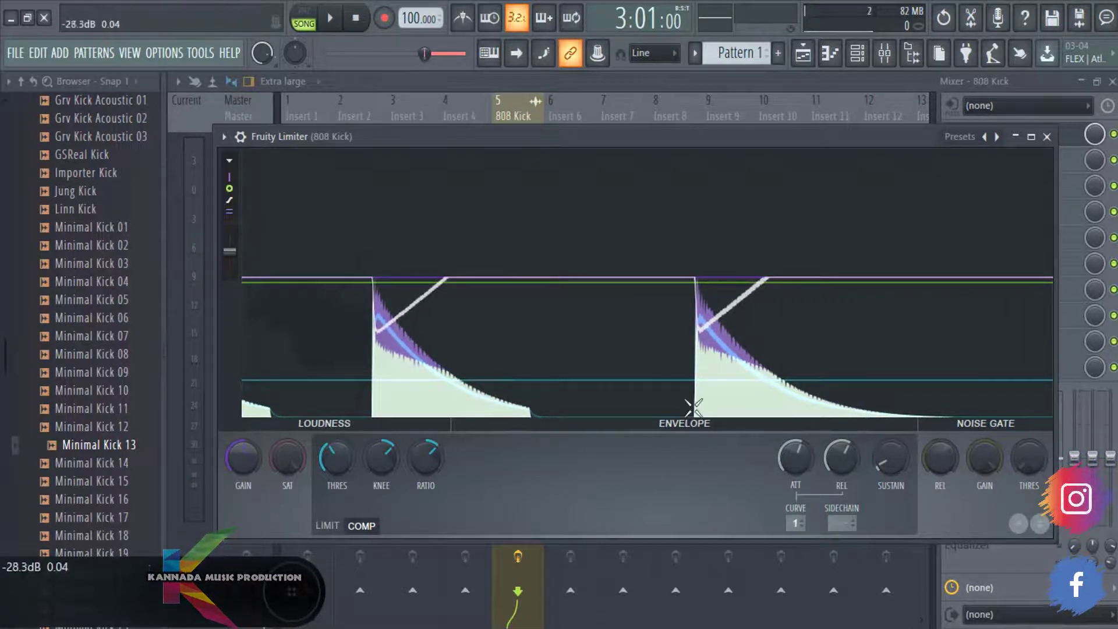
pyautogui.moveTo(845, 460); pyautogui.dragTo(845, 484)
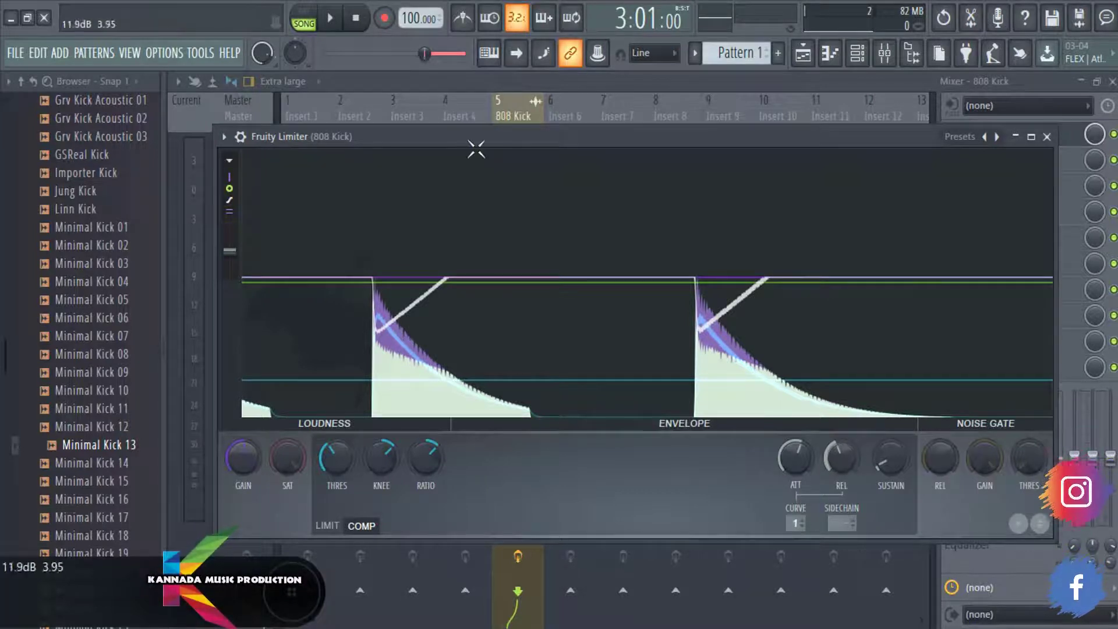
pyautogui.click(338, 26)
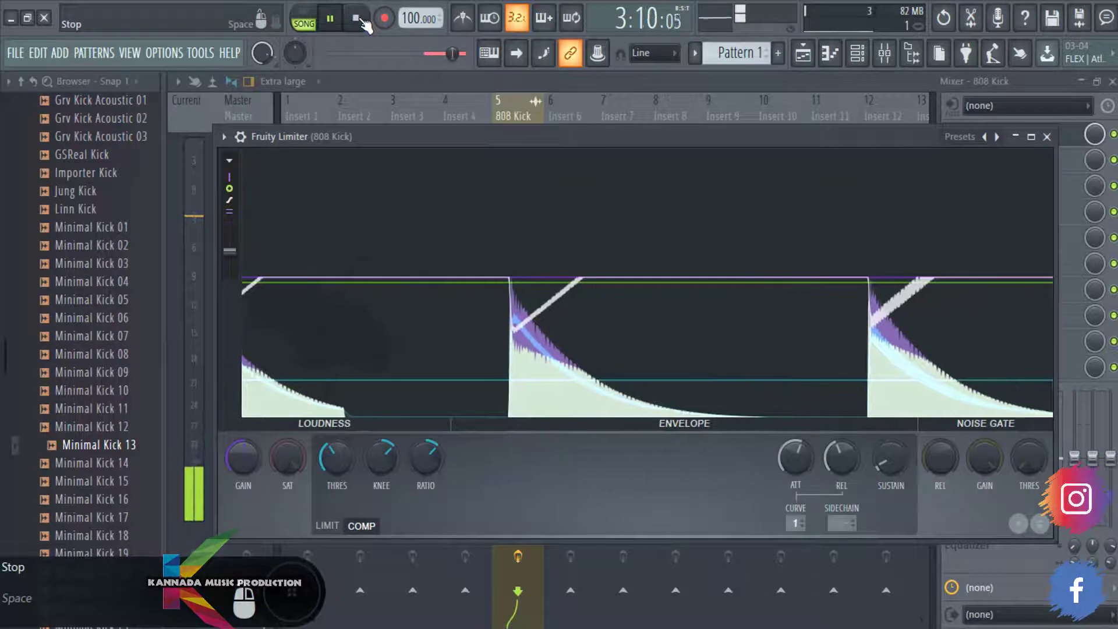
pyautogui.click(360, 21)
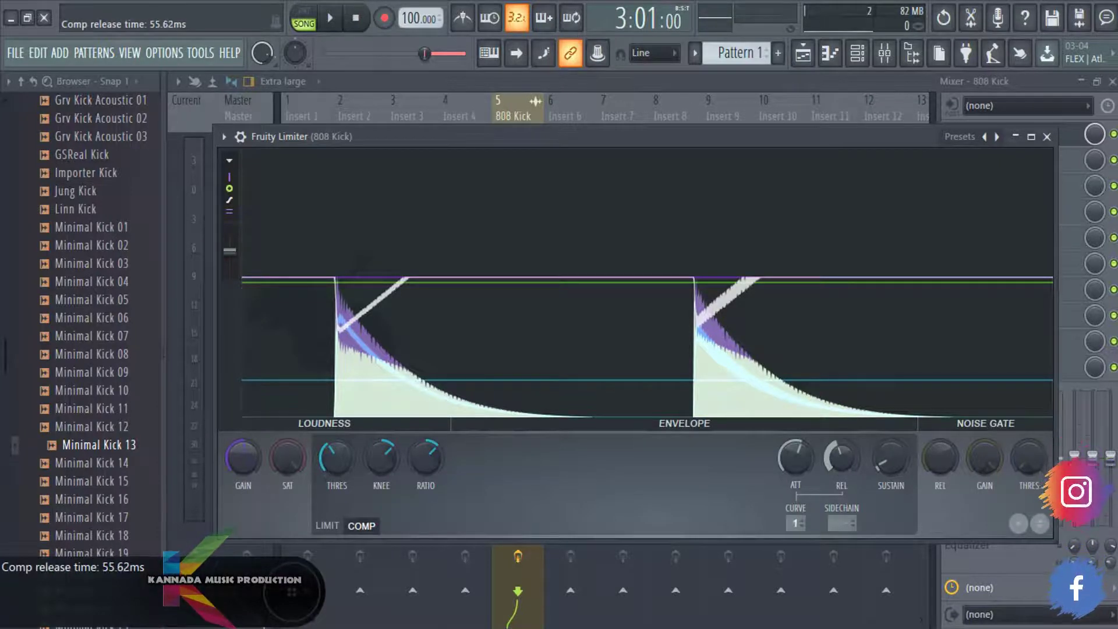
# Set the compressor release time to 1448.27 ms, raise the ratio to its maximum, and audition the 808 Kick.
pyautogui.moveTo(842, 457); pyautogui.dragTo(842, 430)
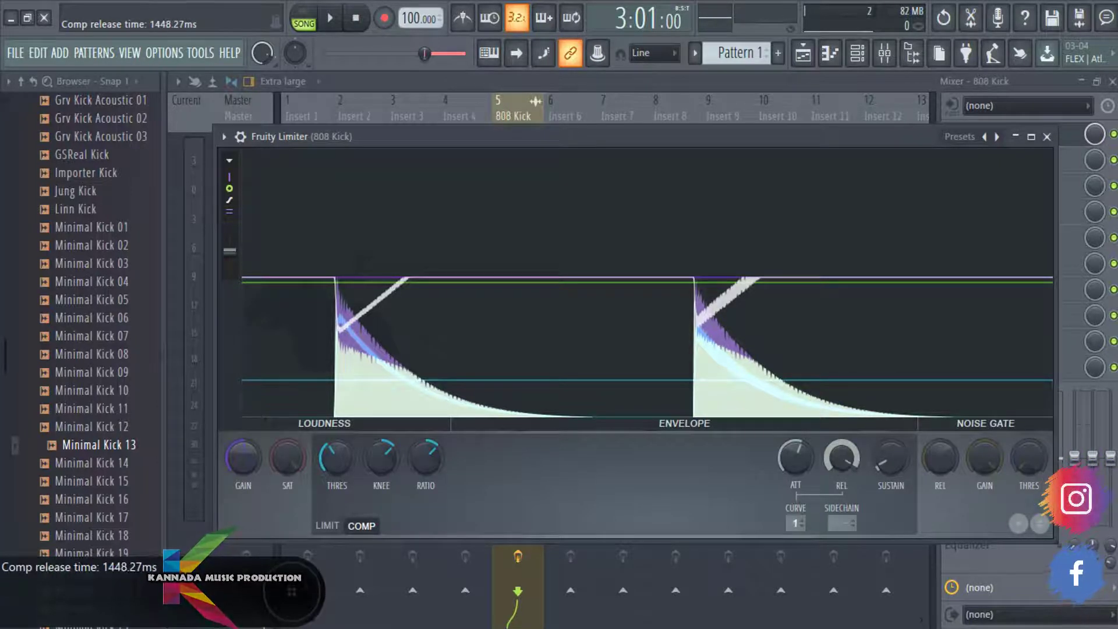
pyautogui.moveTo(426, 457); pyautogui.dragTo(426, 431)
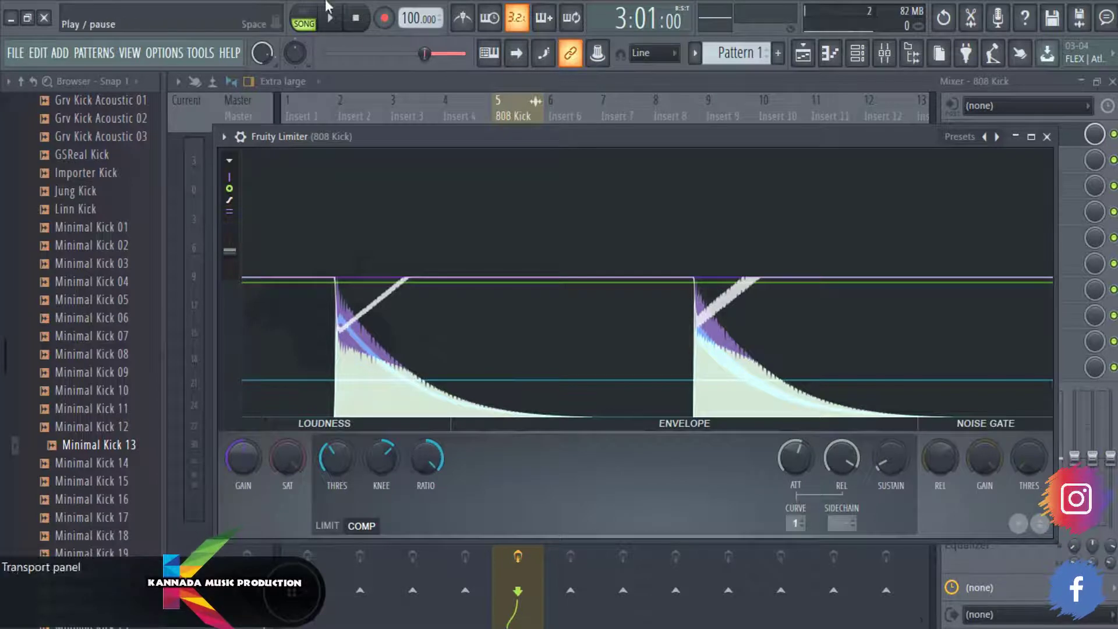
pyautogui.click(330, 15)
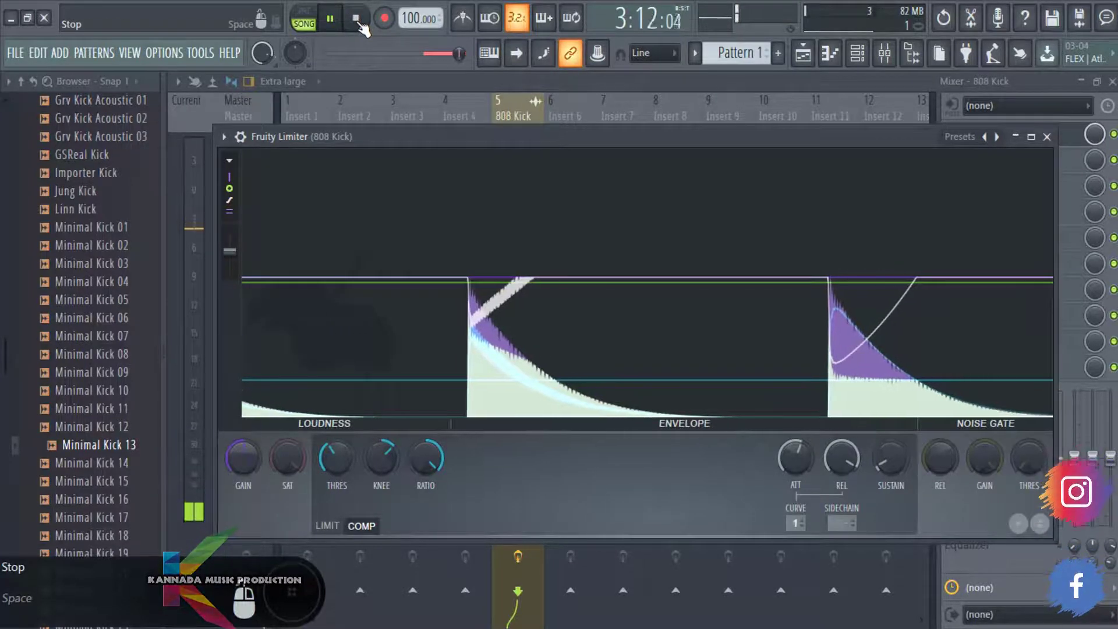
pyautogui.click(357, 20)
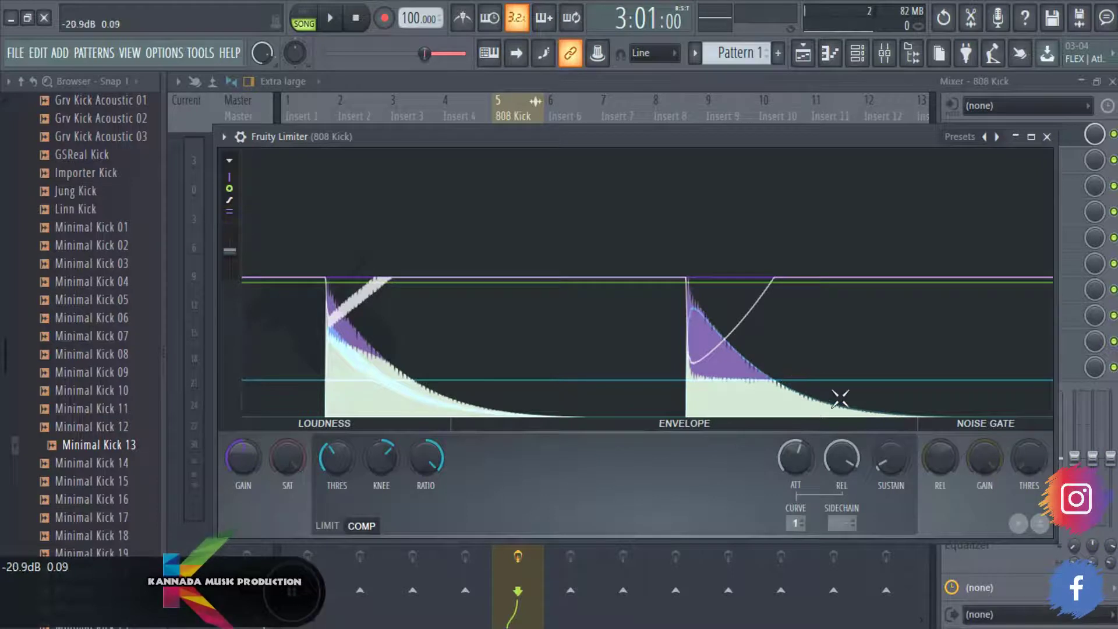
# Lower the compressor release time to just below mid-range and play the 808 Kick for comparison.
pyautogui.moveTo(841, 458)
pyautogui.mouseDown()
pyautogui.moveTo(842, 489)
pyautogui.moveTo(841, 473)
pyautogui.mouseUp()
pyautogui.click(336, 20)
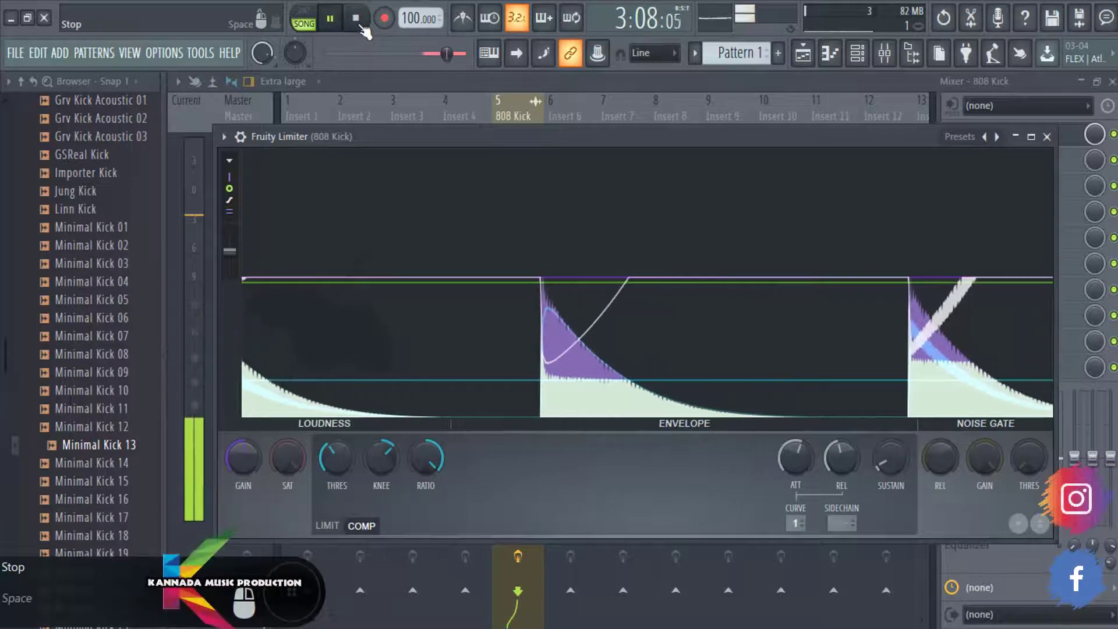
pyautogui.click(358, 22)
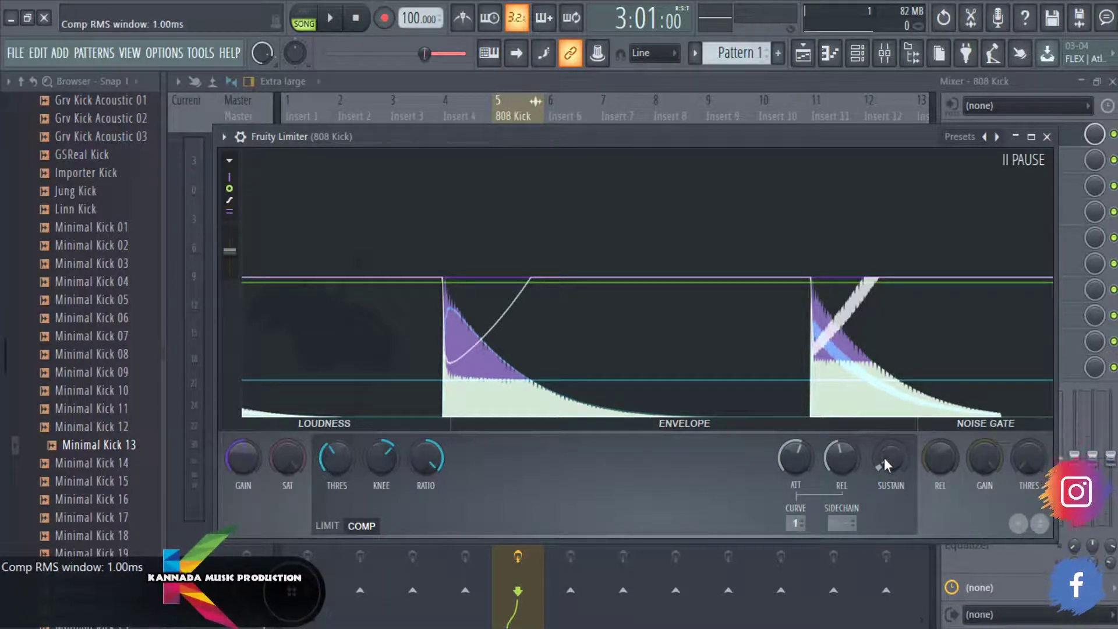
# Reset the limiter's gain and the compressor's threshold, ratio, attack and release to their default values.
pyautogui.rightClick(846, 456)
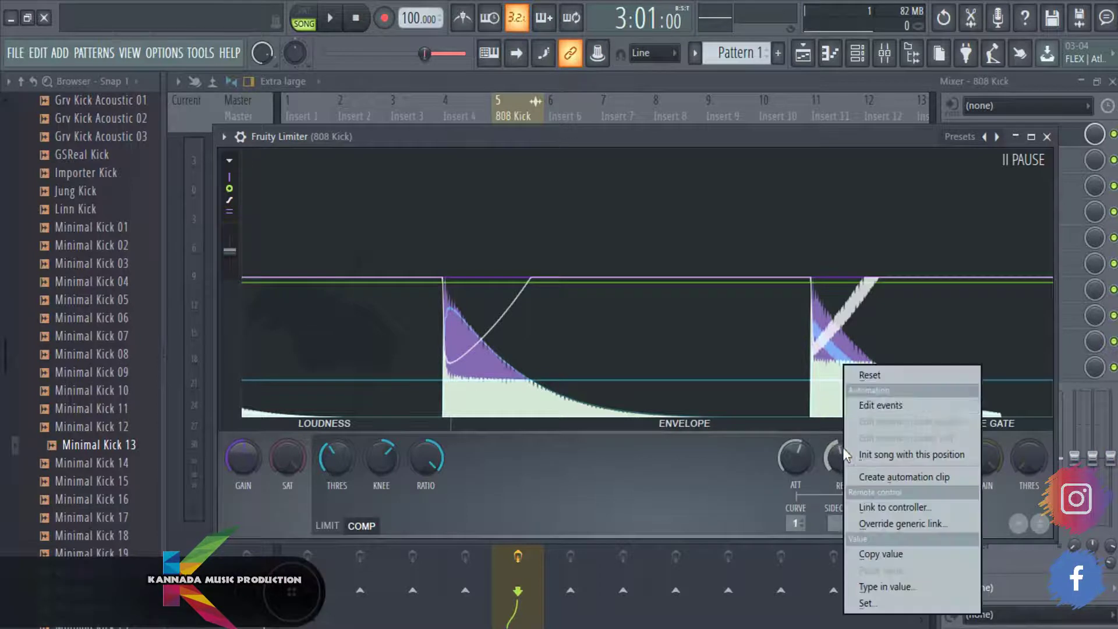
pyautogui.click(876, 380)
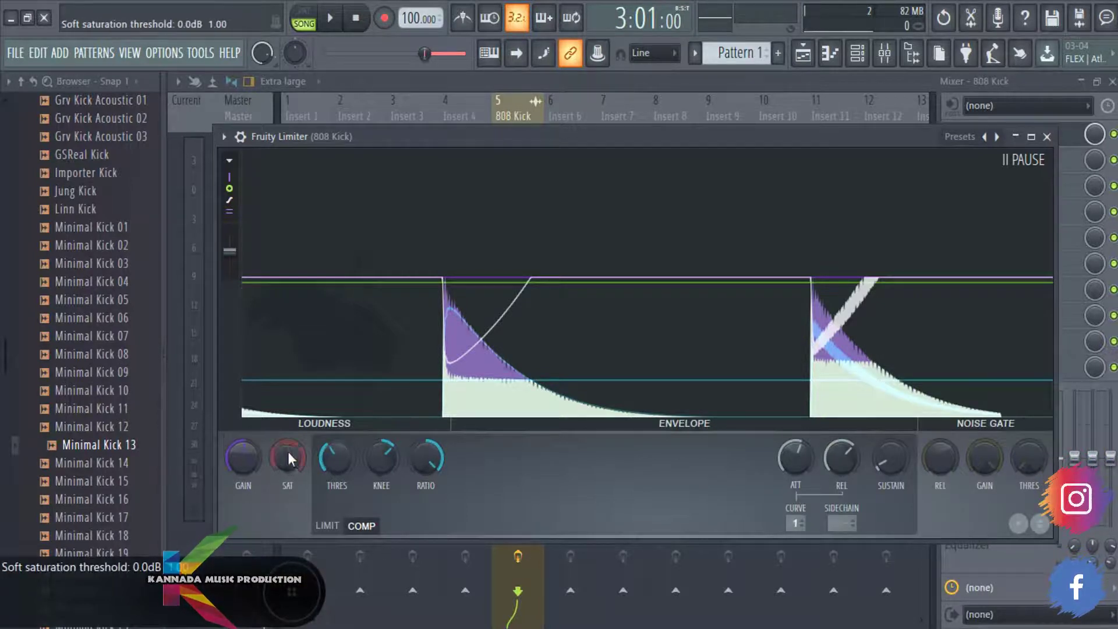
pyautogui.rightClick(243, 456)
pyautogui.click(270, 375)
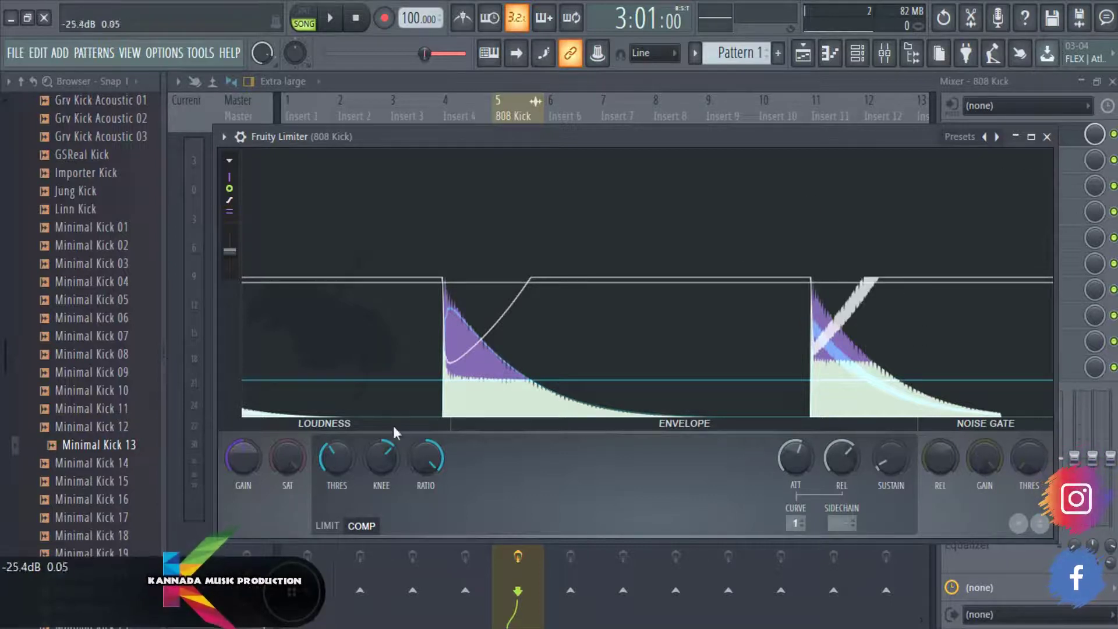
pyautogui.rightClick(335, 456)
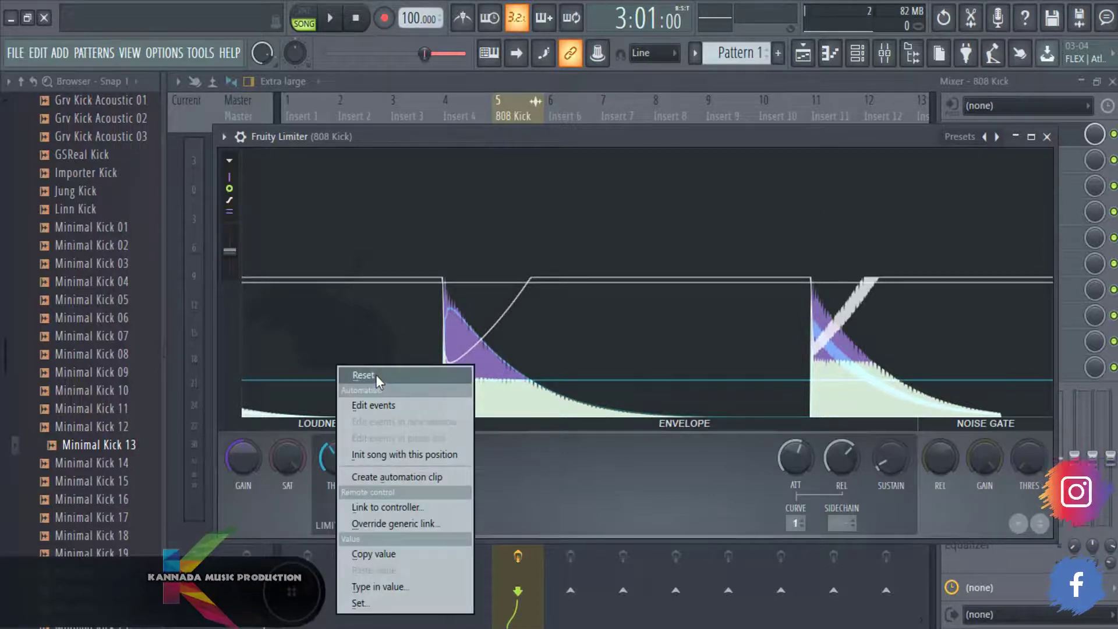
pyautogui.click(376, 375)
pyautogui.rightClick(416, 448)
pyautogui.click(443, 376)
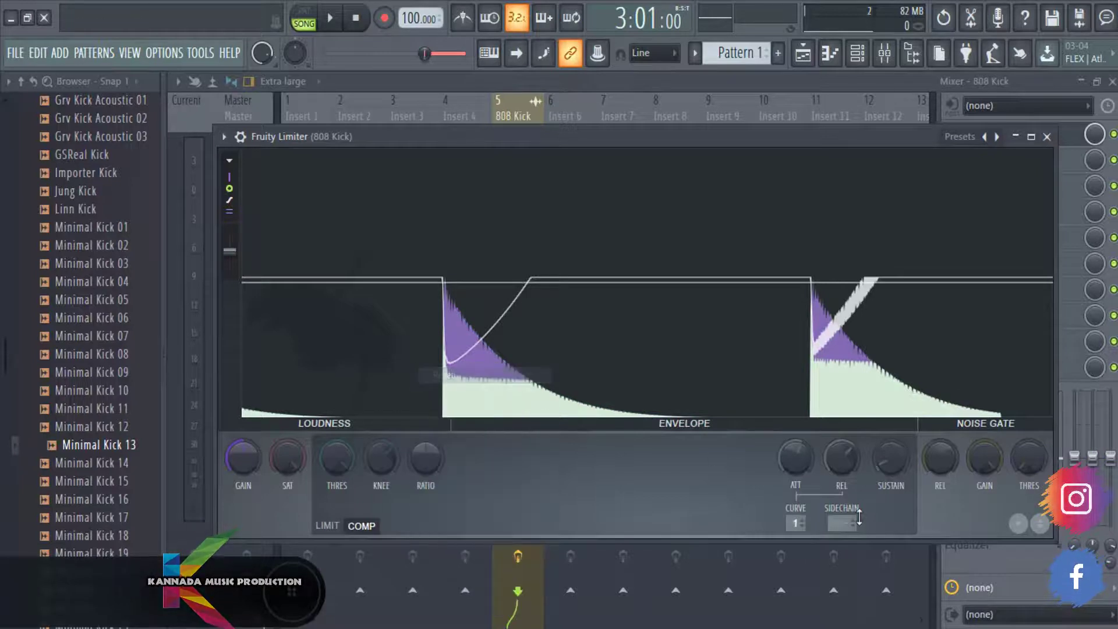
pyautogui.rightClick(800, 468)
pyautogui.click(837, 373)
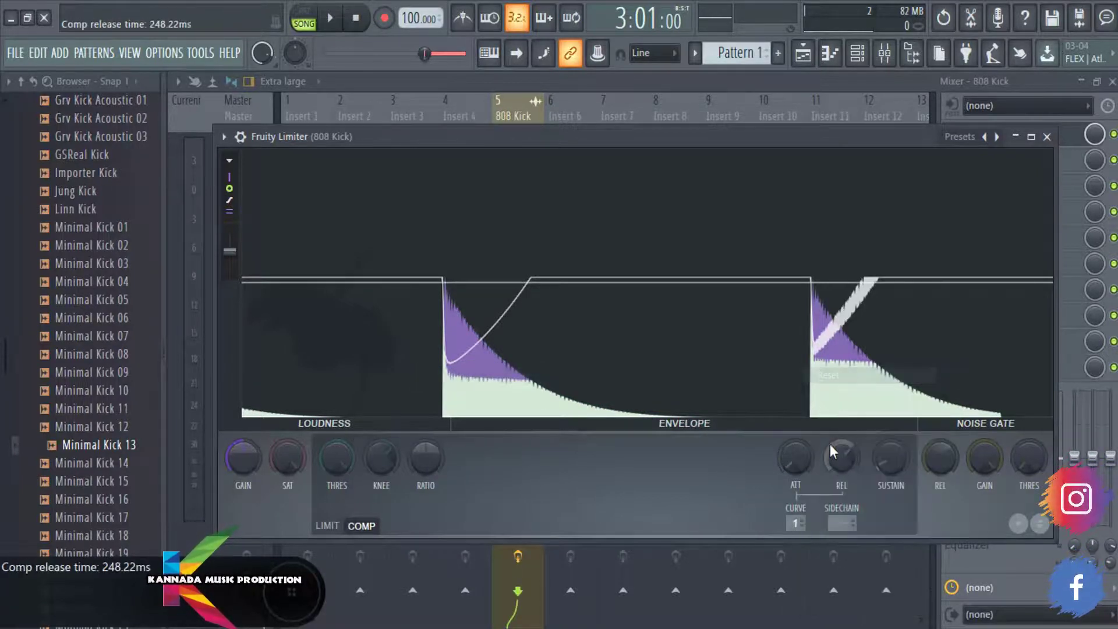
pyautogui.rightClick(832, 445)
pyautogui.click(856, 375)
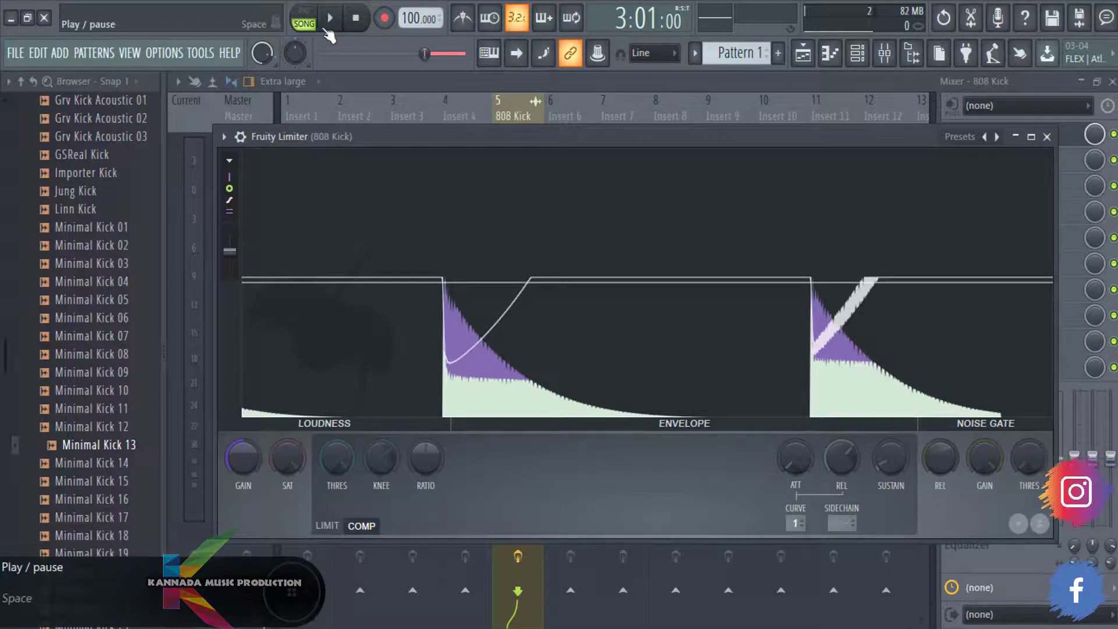
# Play the 808 Kick while resetting the gain and lowering the compressor threshold well below the kick's peak.
pyautogui.click(332, 27)
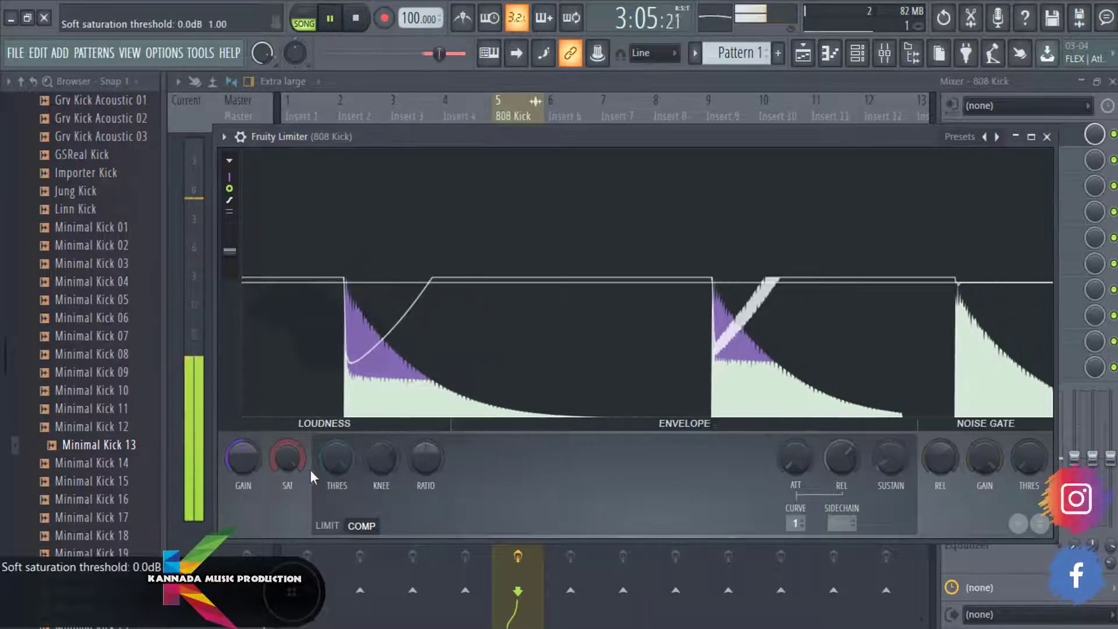
pyautogui.rightClick(259, 448)
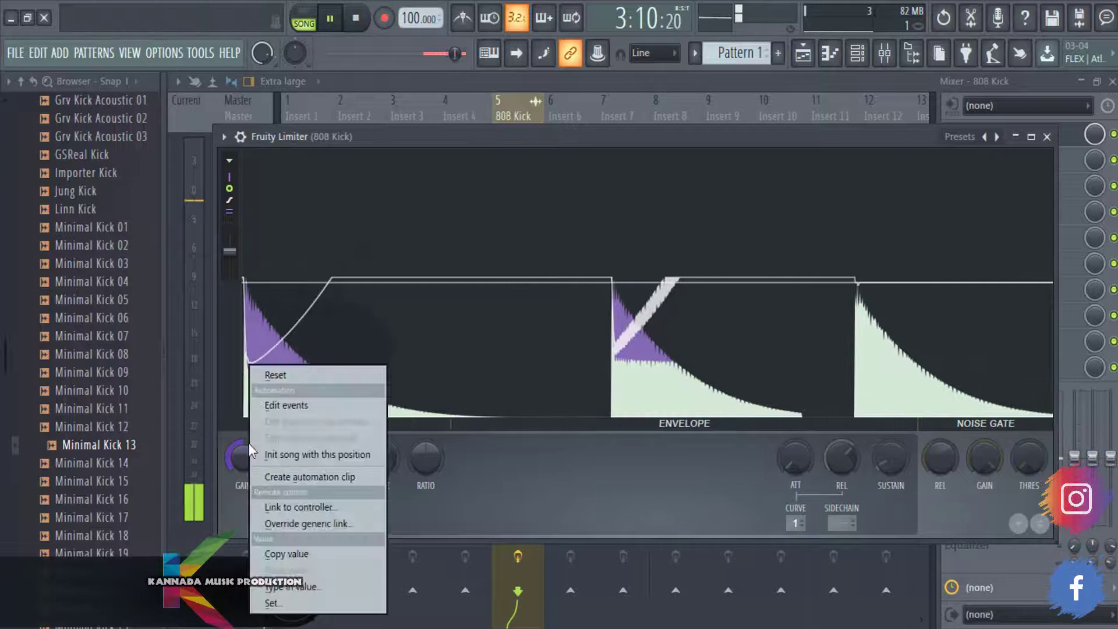
pyautogui.click(297, 380)
pyautogui.moveTo(347, 459); pyautogui.dragTo(347, 491)
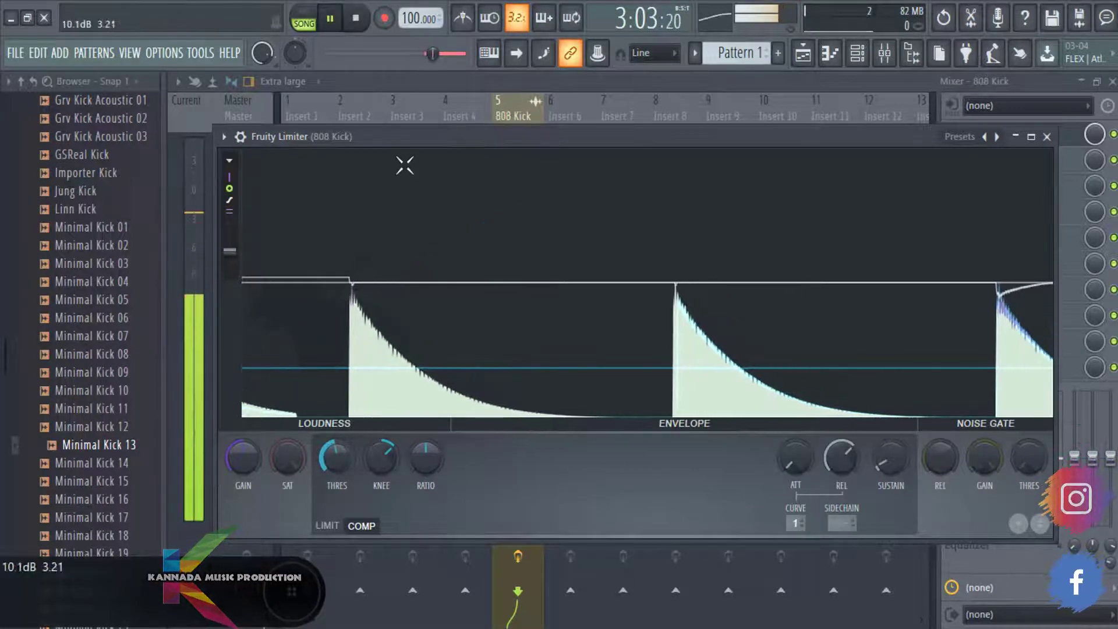
pyautogui.click(360, 20)
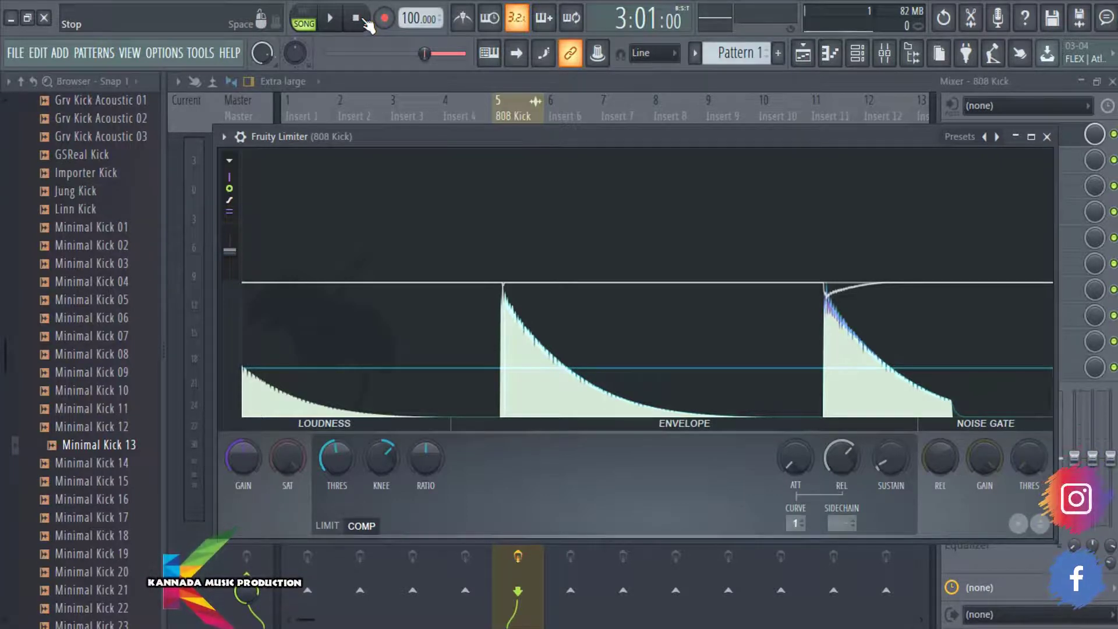
# Reset the compressor knee to 0%, raise the ratio to a moderate setting, and start playing the 808 Kick.
pyautogui.rightClick(382, 464)
pyautogui.click(409, 380)
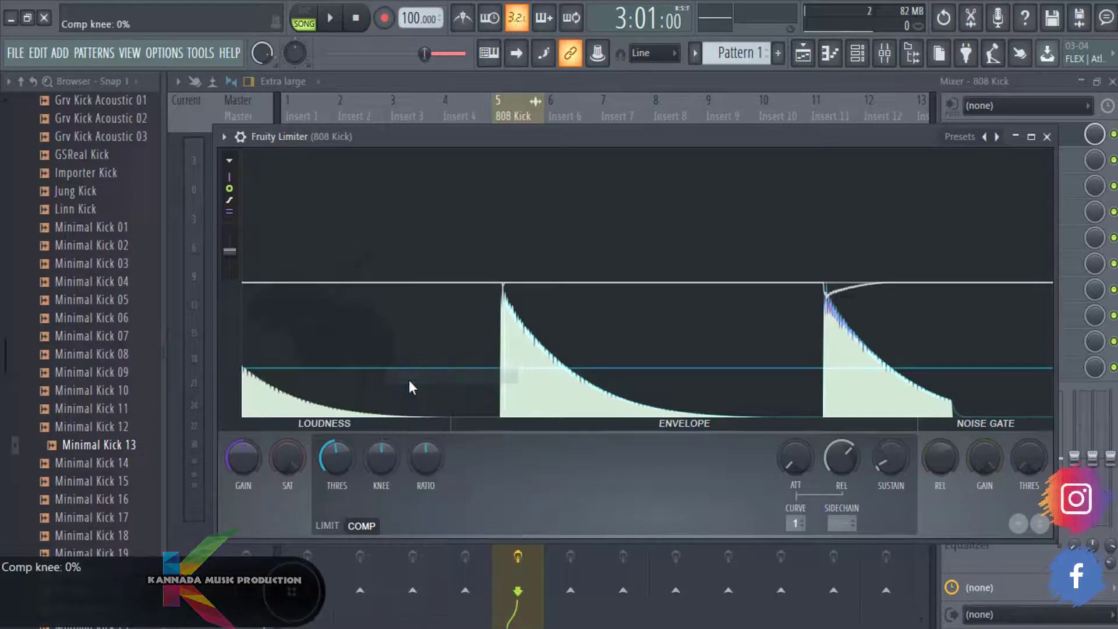
pyautogui.moveTo(426, 456)
pyautogui.mouseDown()
pyautogui.moveTo(426, 436)
pyautogui.moveTo(418, 450)
pyautogui.mouseUp()
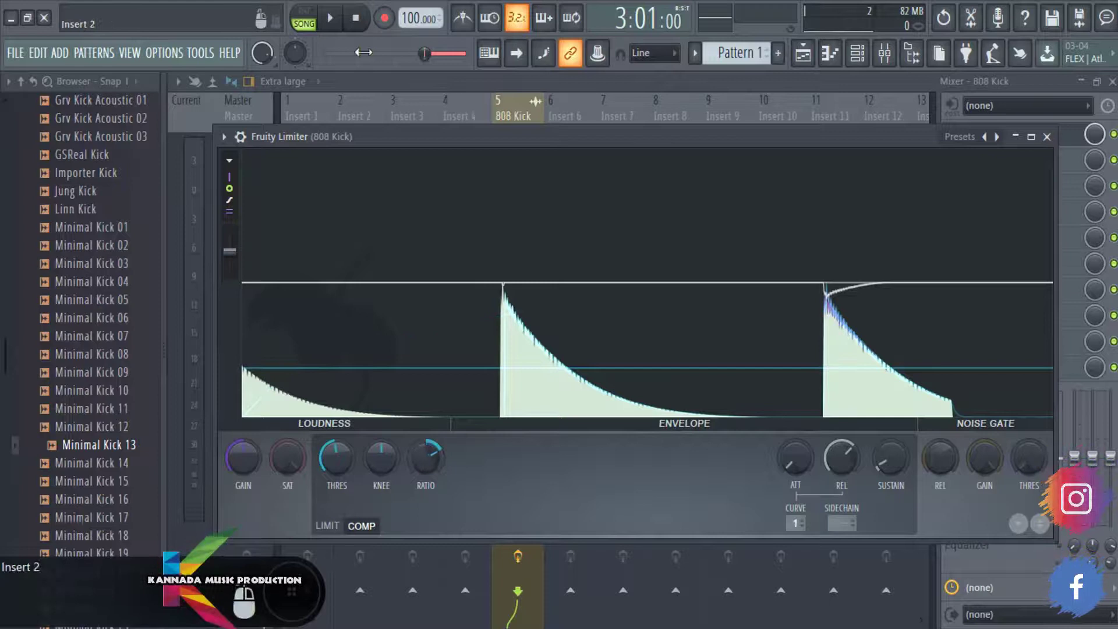
pyautogui.click(330, 17)
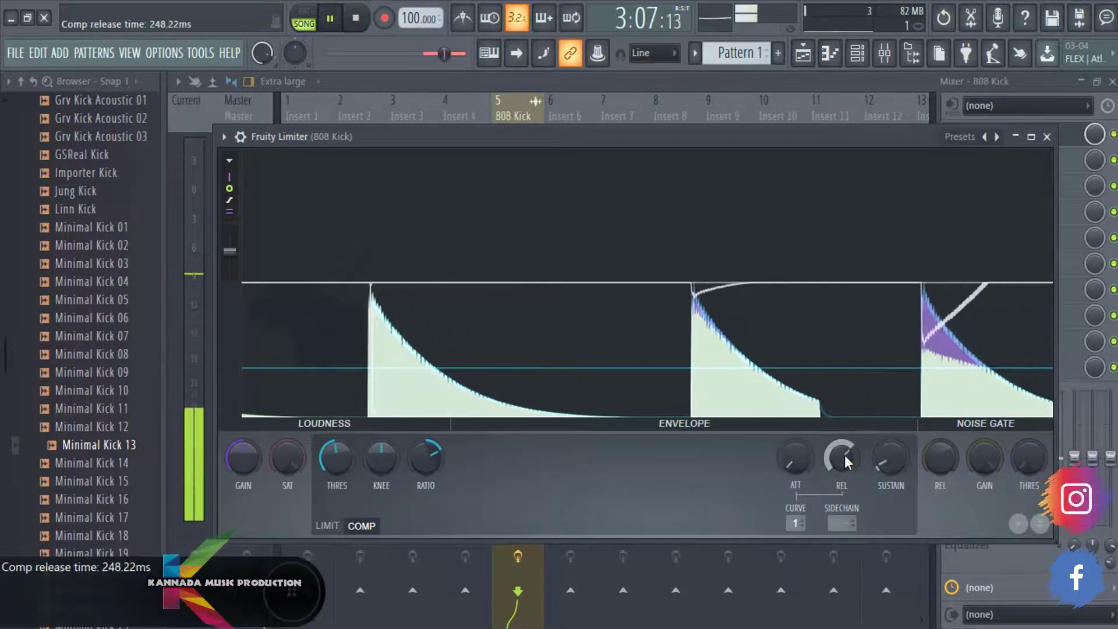
# Set the compressor release time to 88.36 ms during playback, reset the gain, and stop the song.
pyautogui.moveTo(842, 457); pyautogui.dragTo(841, 476)
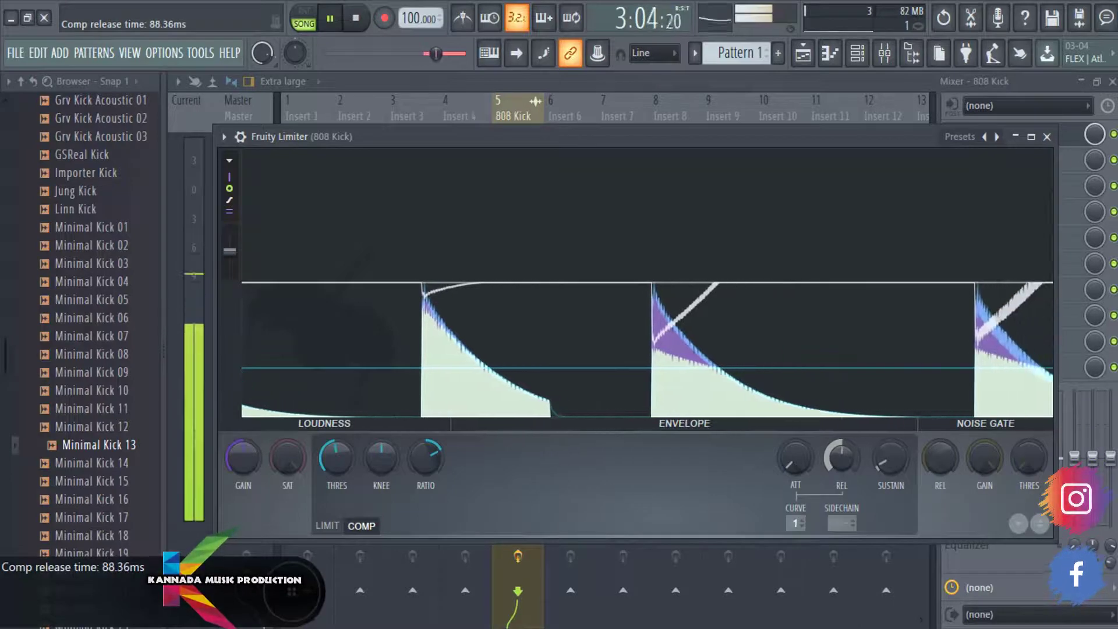
pyautogui.rightClick(240, 458)
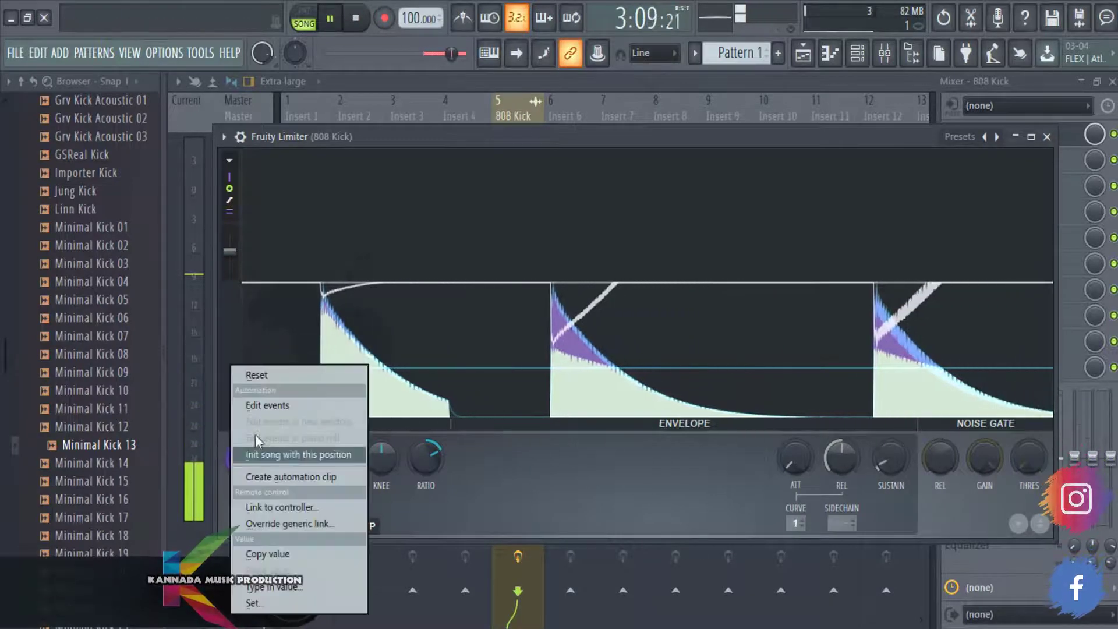
pyautogui.click(268, 374)
pyautogui.press('space')
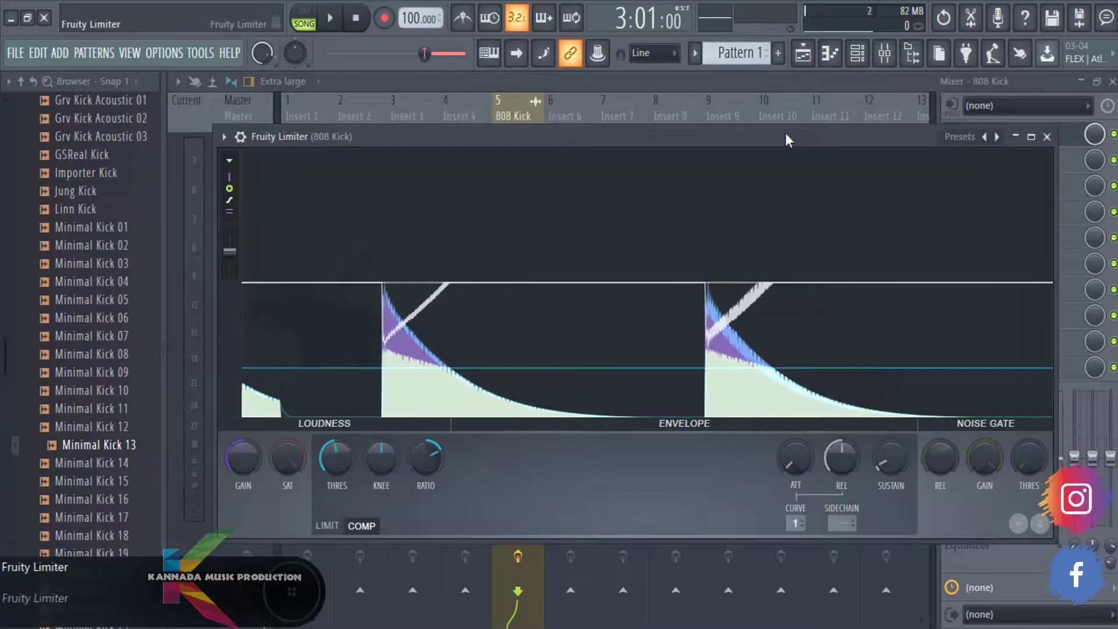
# Load Edison into effect slot 3 of the 808 Kick mixer track and move its window clear for recording.
pyautogui.moveTo(786, 133); pyautogui.dragTo(759, 272)
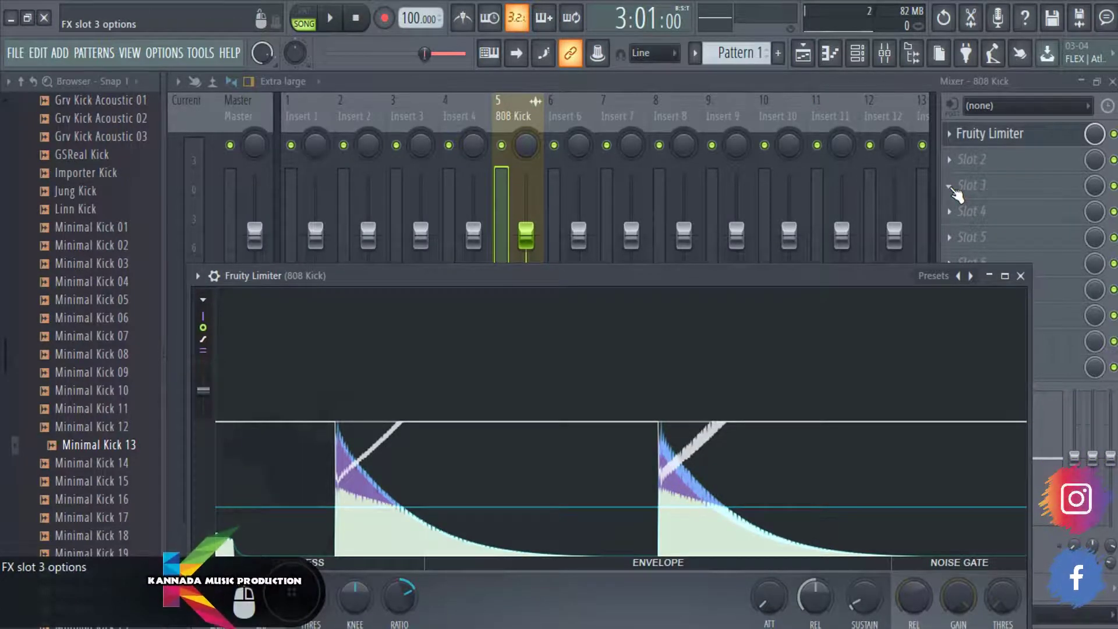
pyautogui.click(955, 191)
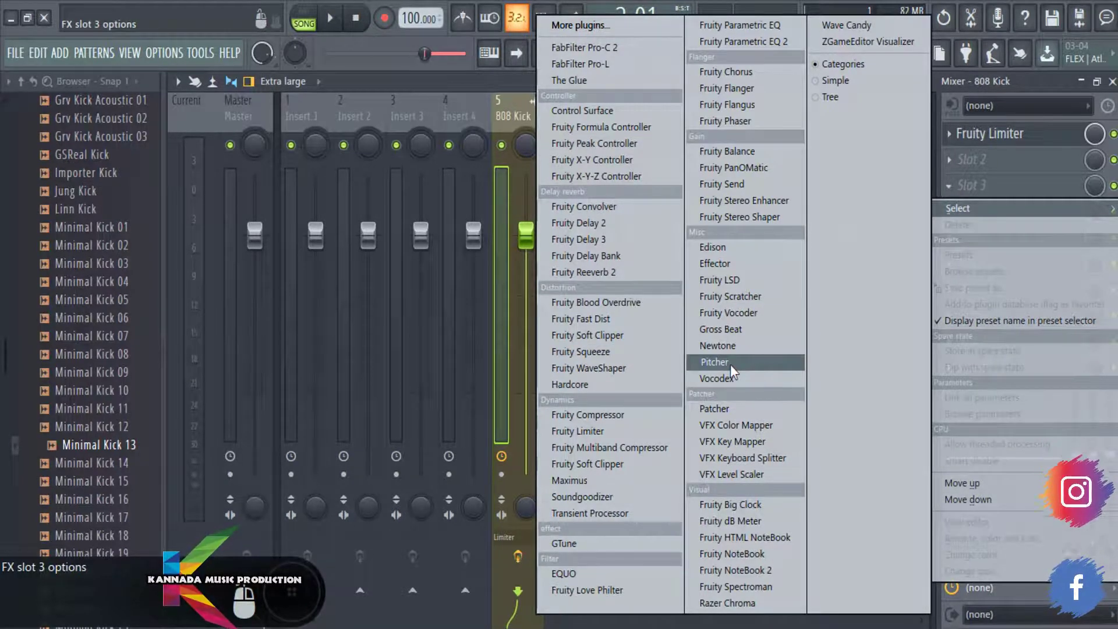
pyautogui.click(725, 246)
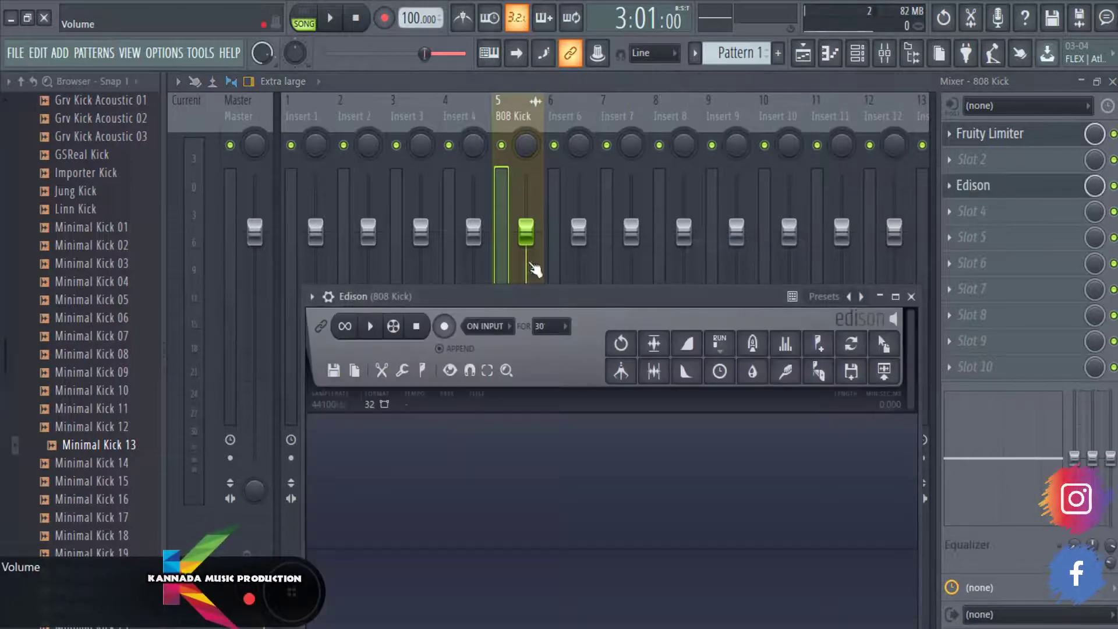
pyautogui.moveTo(524, 297); pyautogui.dragTo(474, 82)
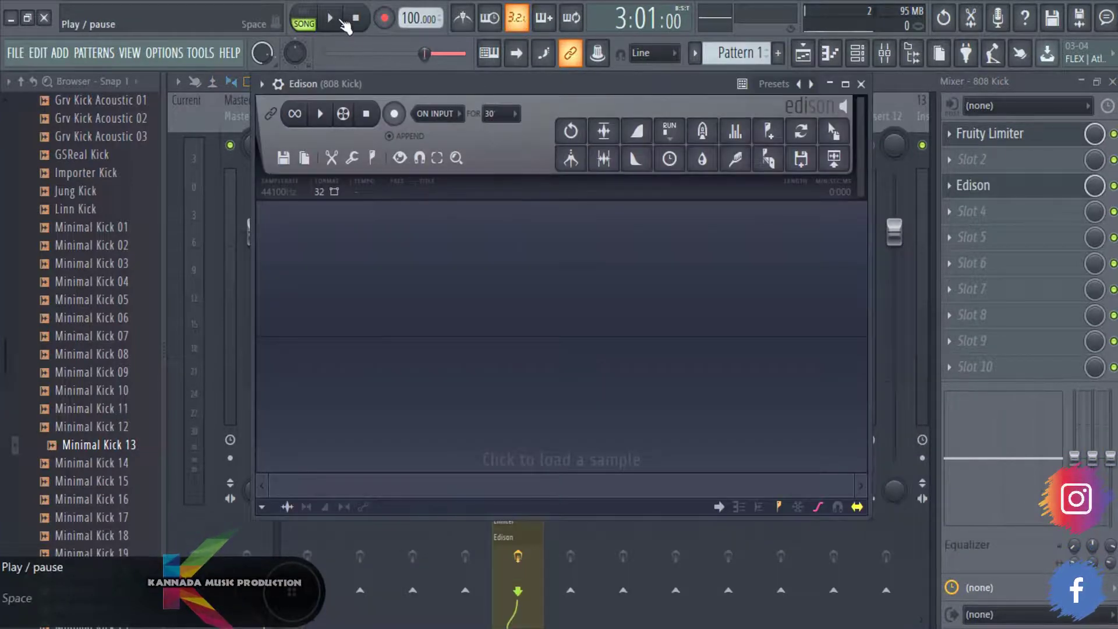
# Record the compressed 808 Kick into Edison while the song plays, using the On Input mode.
pyautogui.click(395, 114)
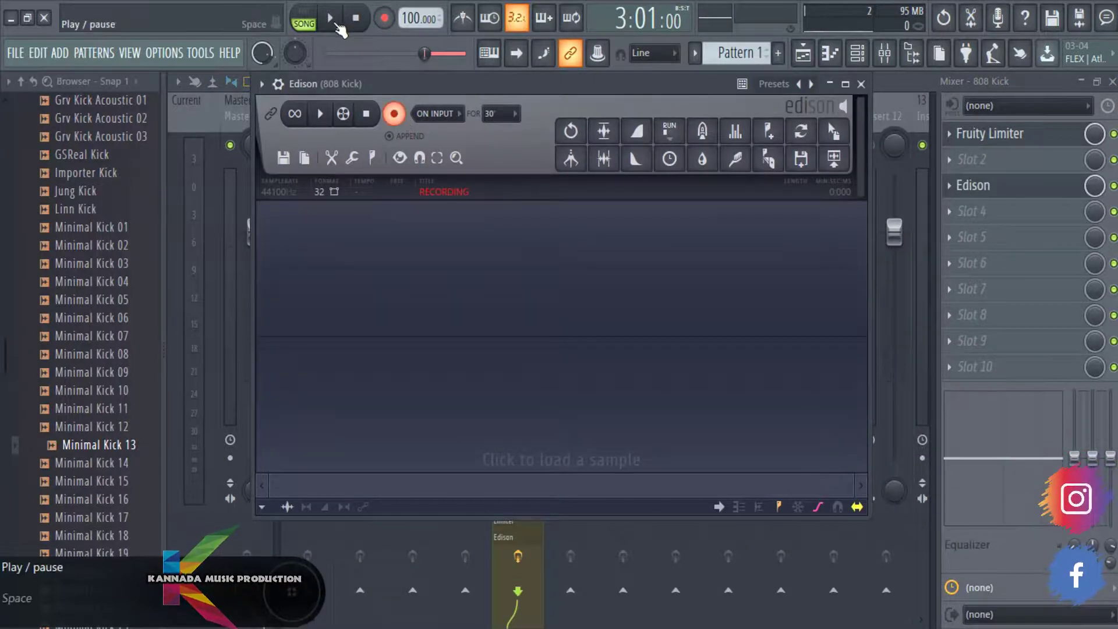
pyautogui.click(336, 22)
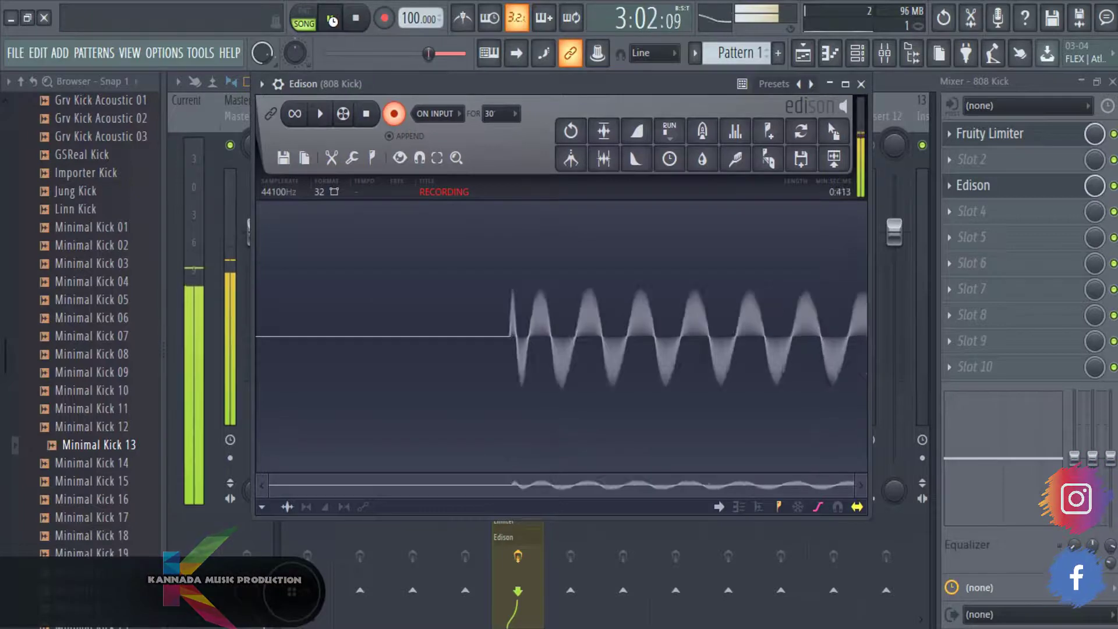
pyautogui.click(394, 116)
pyautogui.click(361, 21)
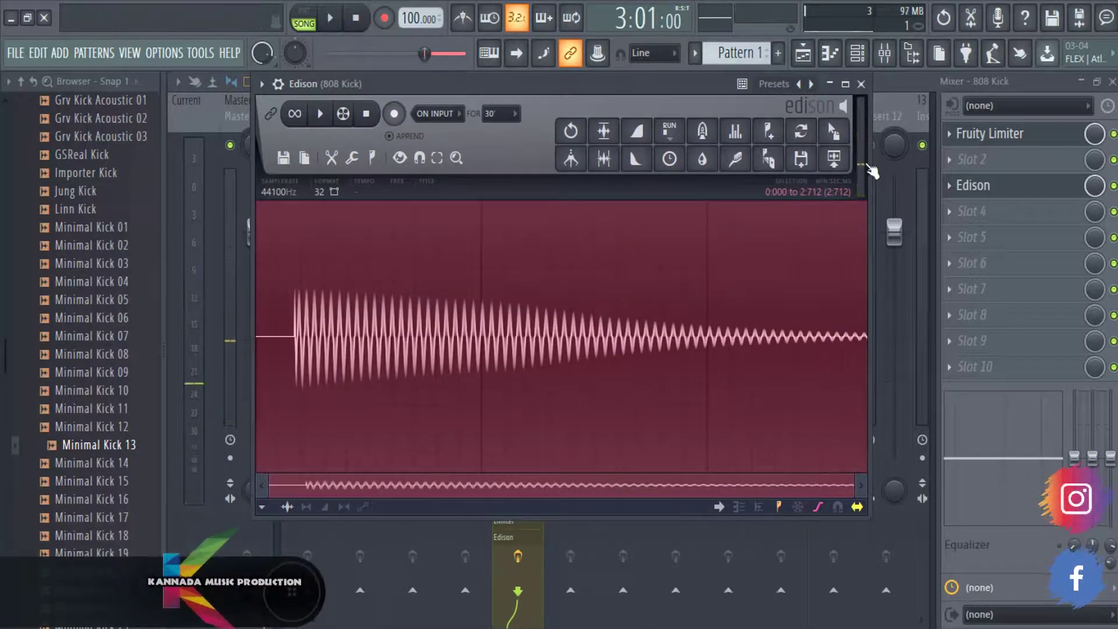
# Send the Edison recording to the playlist as an audio clip on Track 2 beneath the original 808 Kick.
pyautogui.click(838, 135)
pyautogui.moveTo(959, 104); pyautogui.dragTo(861, 274)
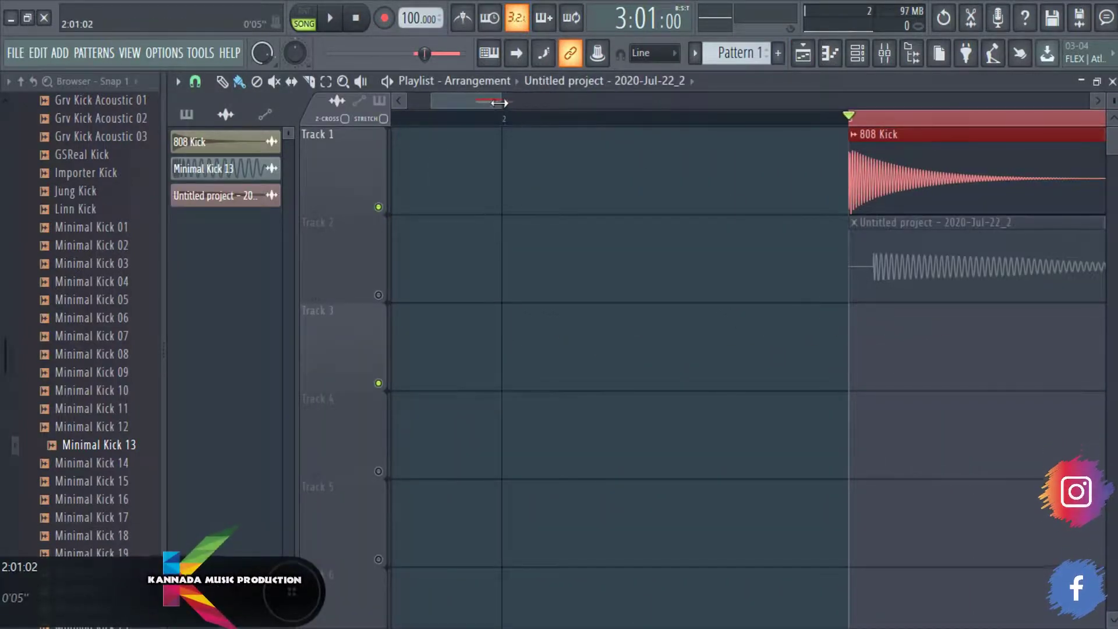
# Unmute Track 2 in the playlist so that both kick clips are active.
pyautogui.scroll(-3, 506, 118)
pyautogui.click(386, 296)
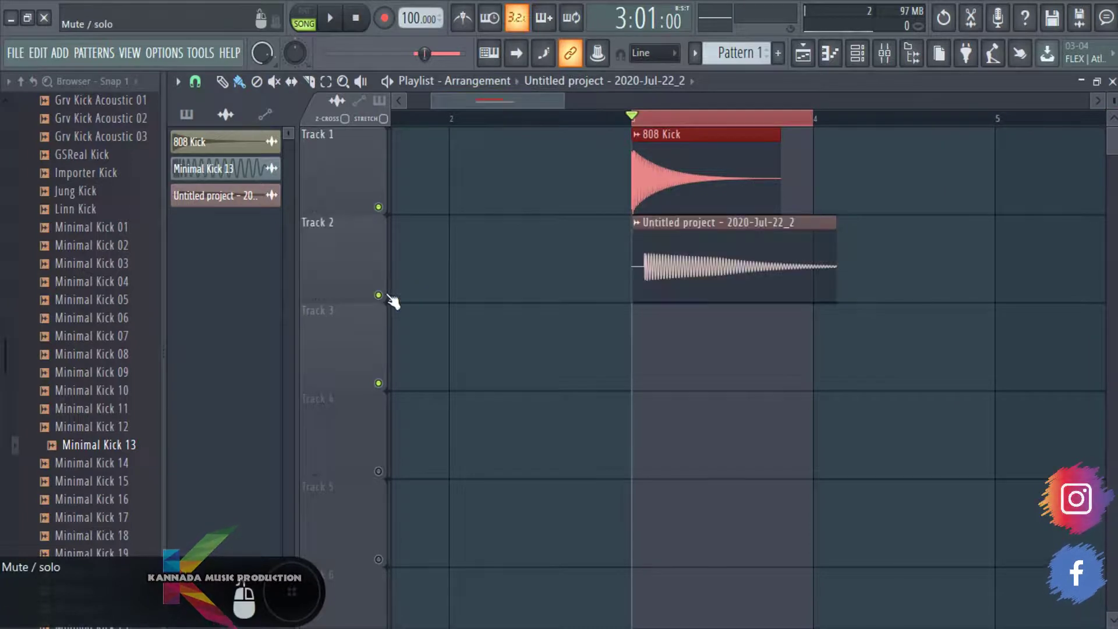
# Raise the Fruity Limiter gain on the 808 Kick mixer track while the song plays, and stop playback.
pyautogui.click(885, 53)
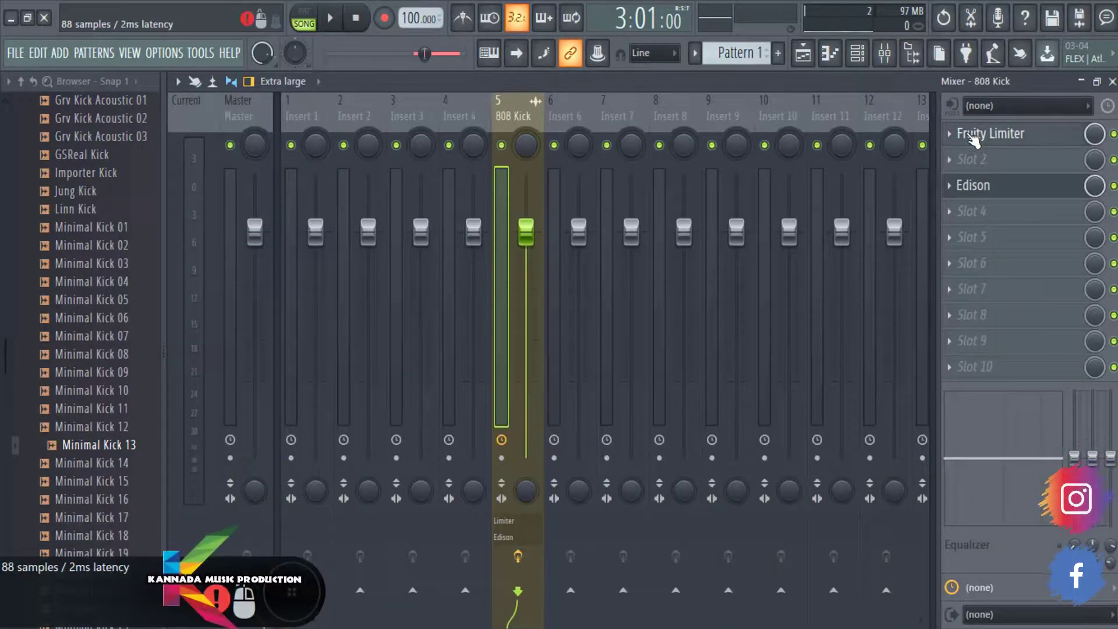
pyautogui.click(971, 138)
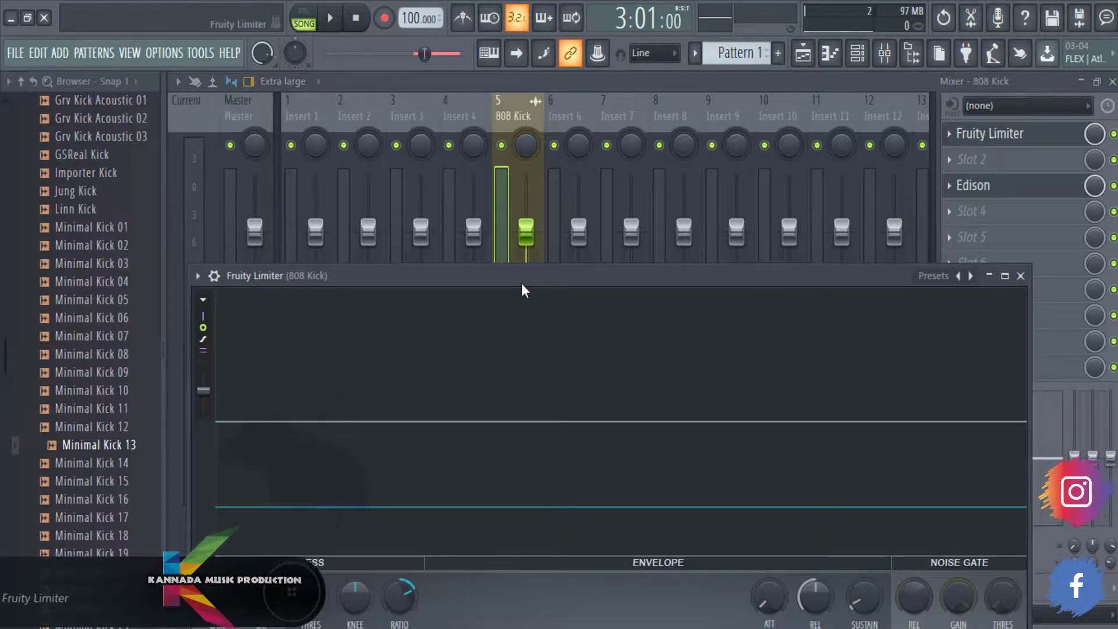
pyautogui.moveTo(522, 284); pyautogui.dragTo(503, 158)
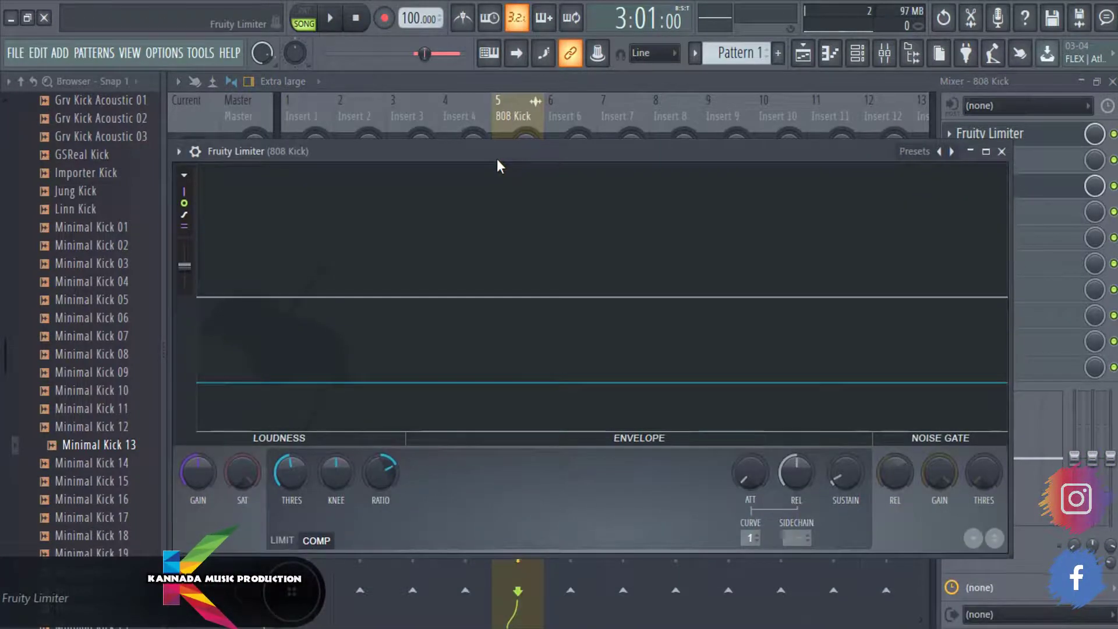
pyautogui.click(330, 18)
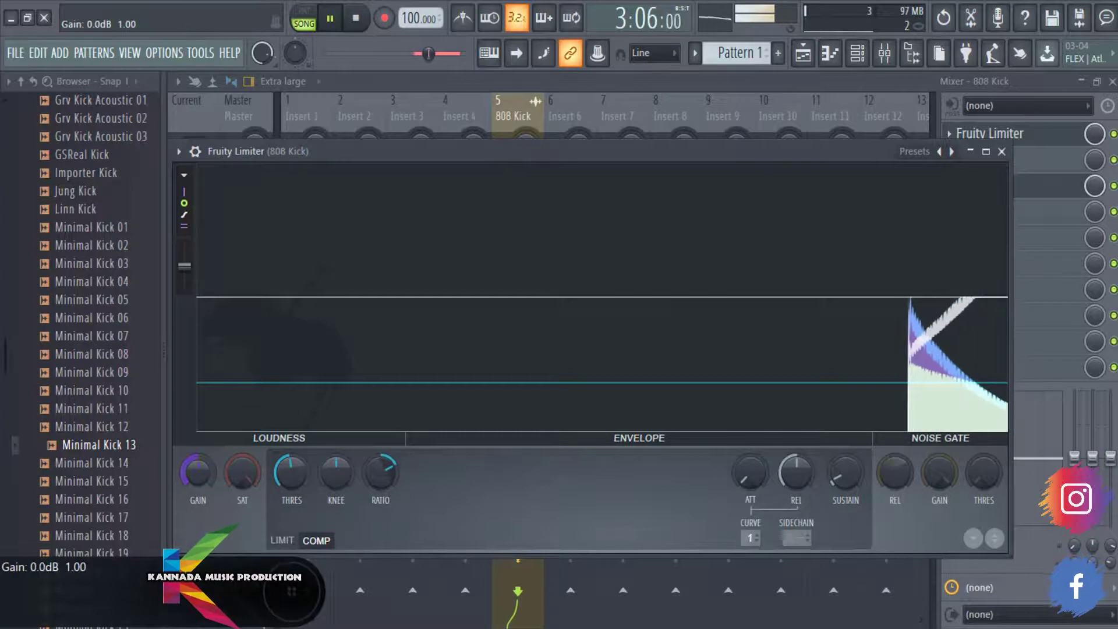
pyautogui.moveTo(198, 472); pyautogui.dragTo(198, 449)
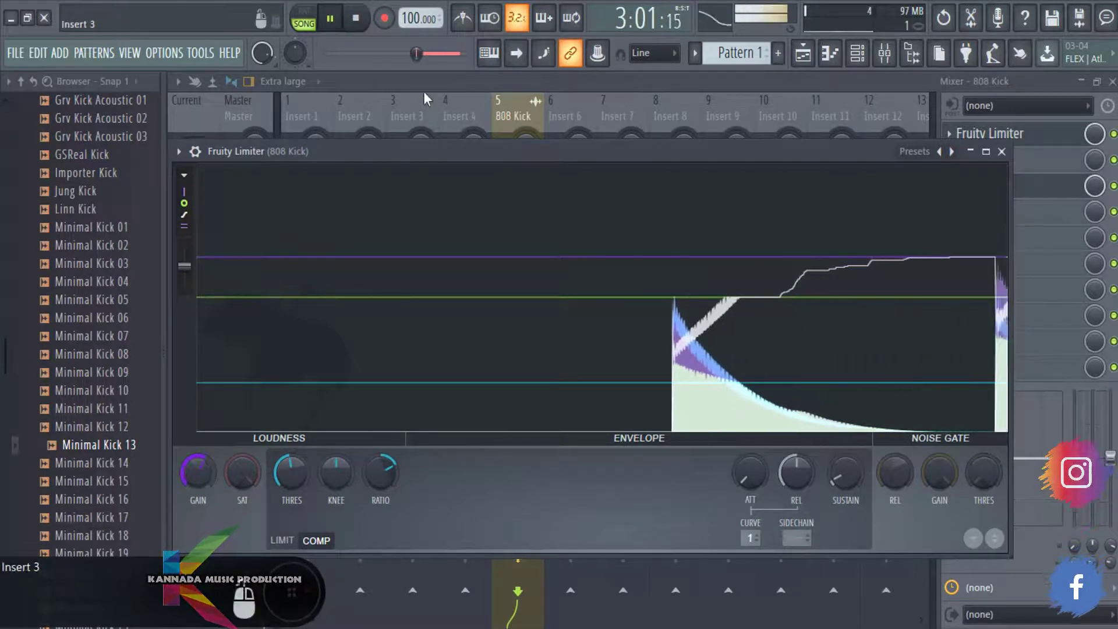
pyautogui.click(358, 24)
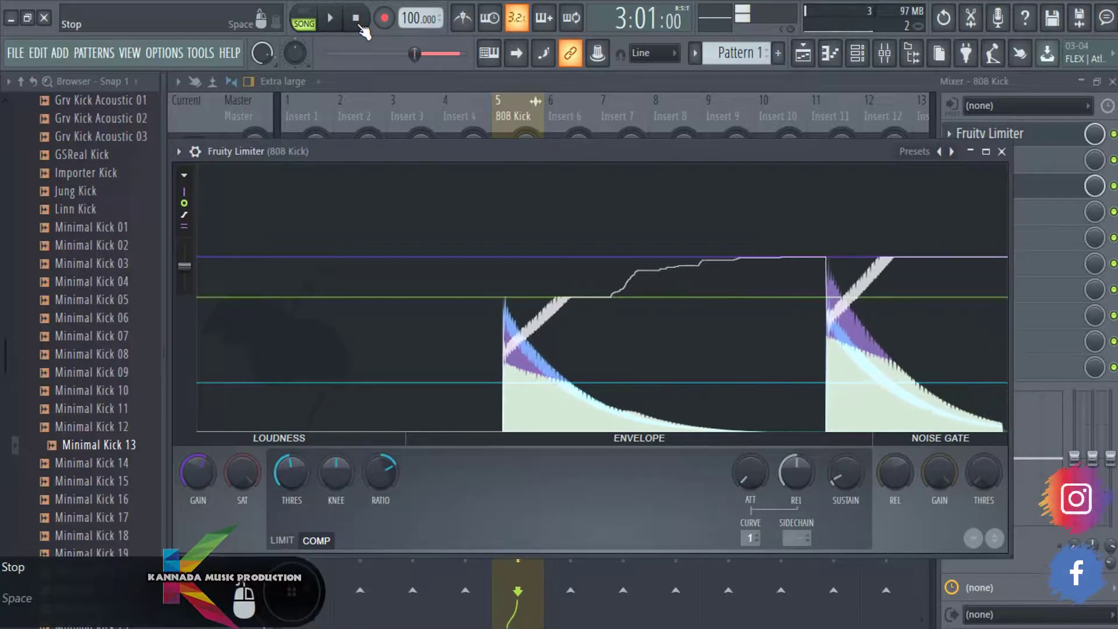
# Replace the Edison in effect slot 3 of the 808 Kick mixer track with a fresh, empty Edison.
pyautogui.moveTo(868, 152); pyautogui.dragTo(696, 163)
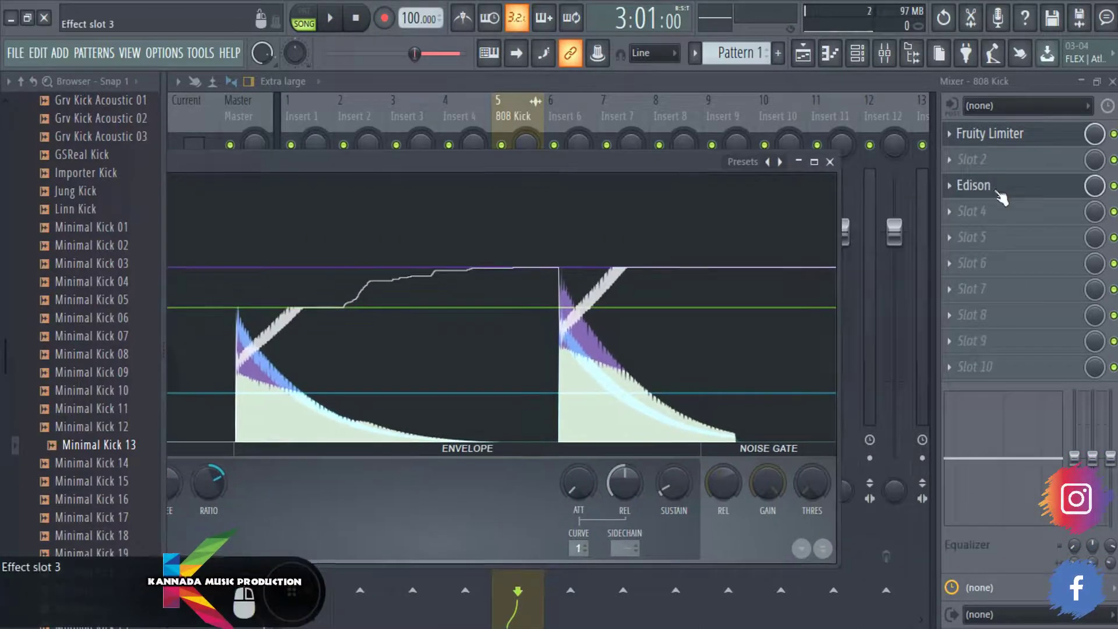
pyautogui.click(951, 188)
pyautogui.click(958, 226)
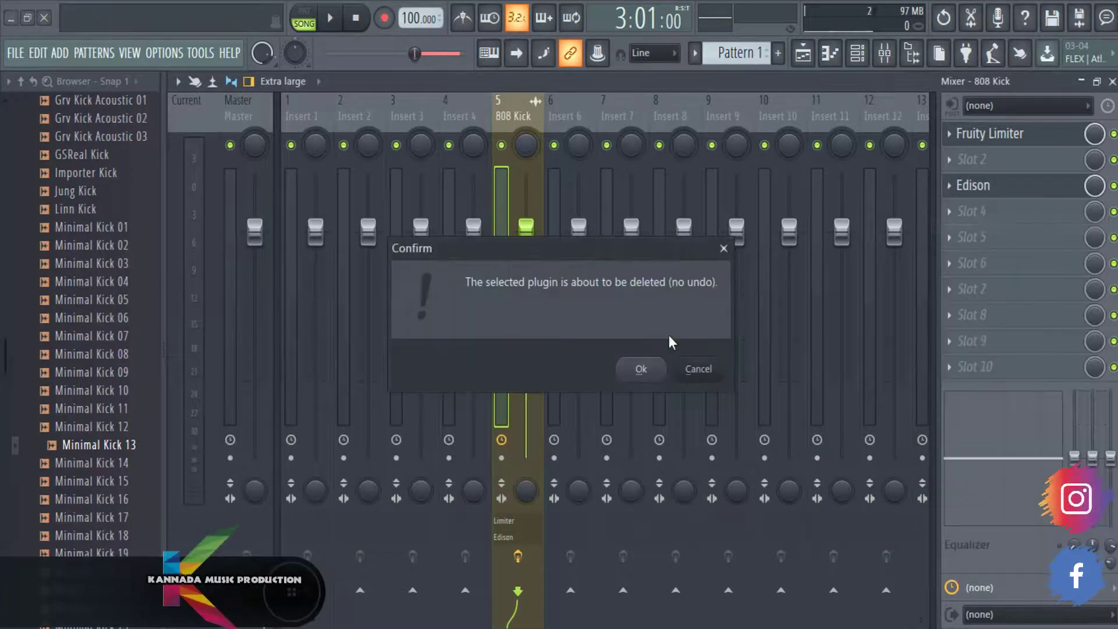
pyautogui.click(663, 370)
pyautogui.click(967, 185)
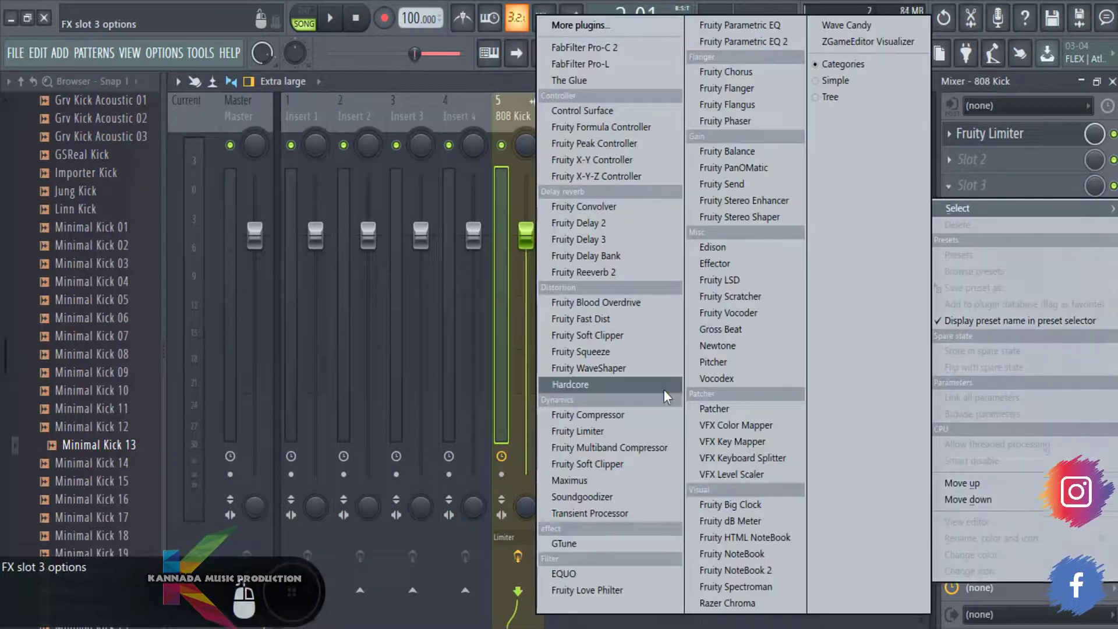
pyautogui.click(713, 247)
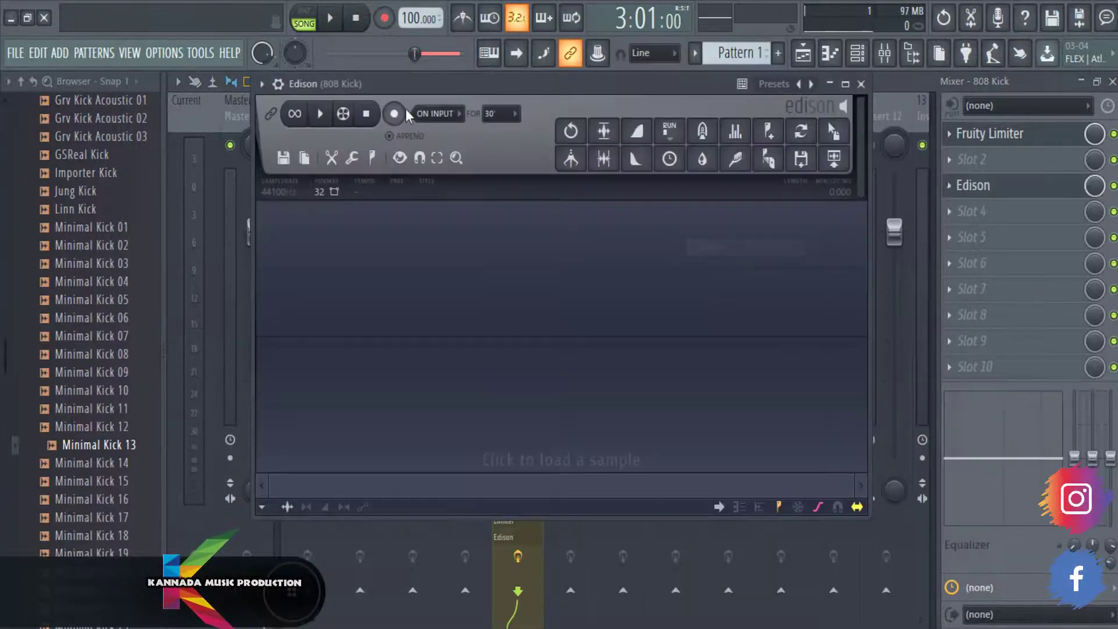
# Record the gain-boosted 808 Kick into Edison during song playback using On Input mode, and stop both recording and playback.
pyautogui.click(394, 114)
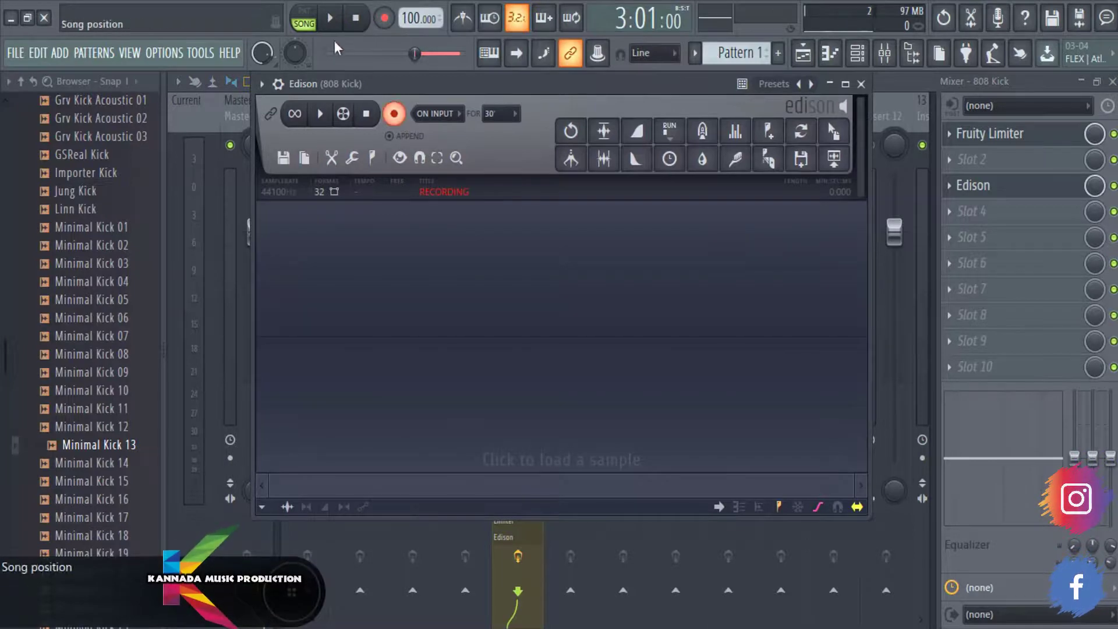
pyautogui.click(330, 18)
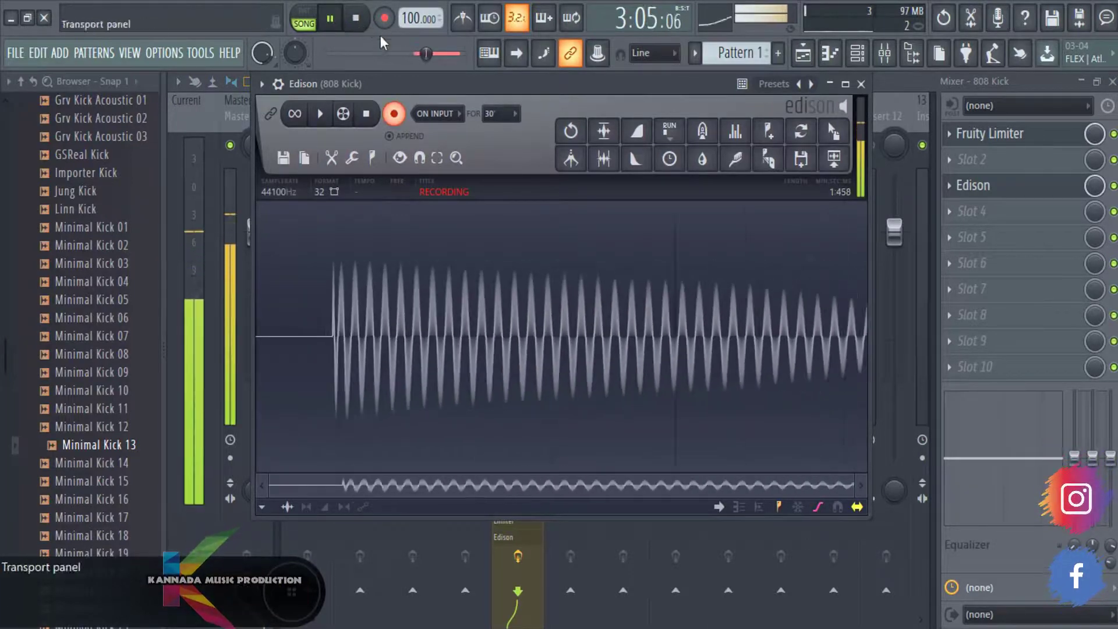
pyautogui.click(395, 114)
pyautogui.click(356, 18)
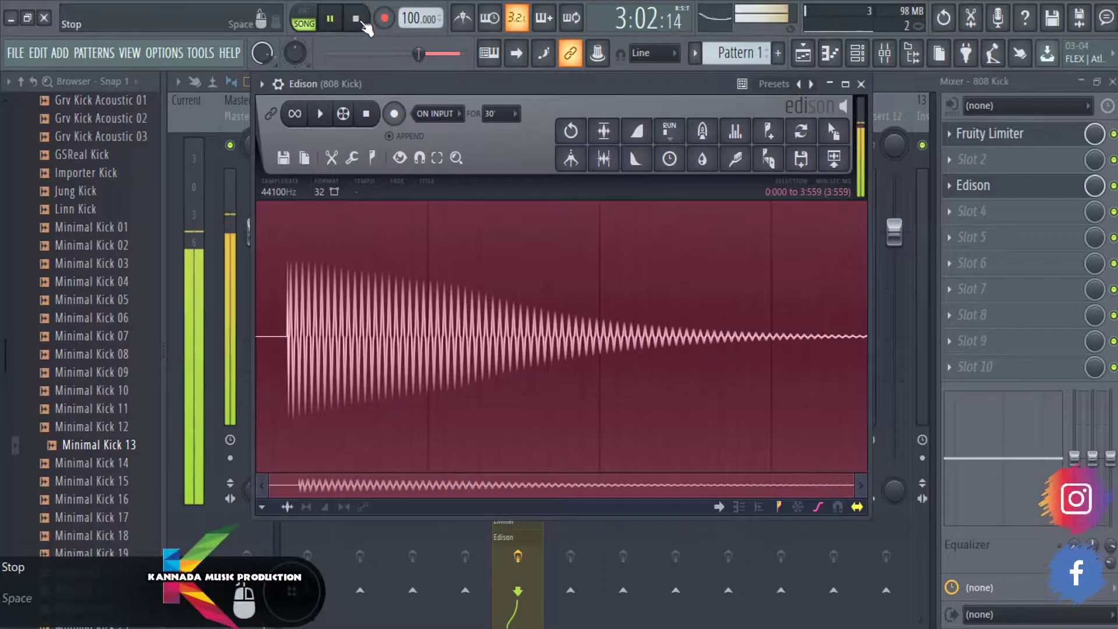
# Place the new Edison recording on playlist Track 3 and align the kick onsets on Tracks 2 and 3 with the 808 Kick at bar 3.
pyautogui.moveTo(834, 131); pyautogui.dragTo(636, 360)
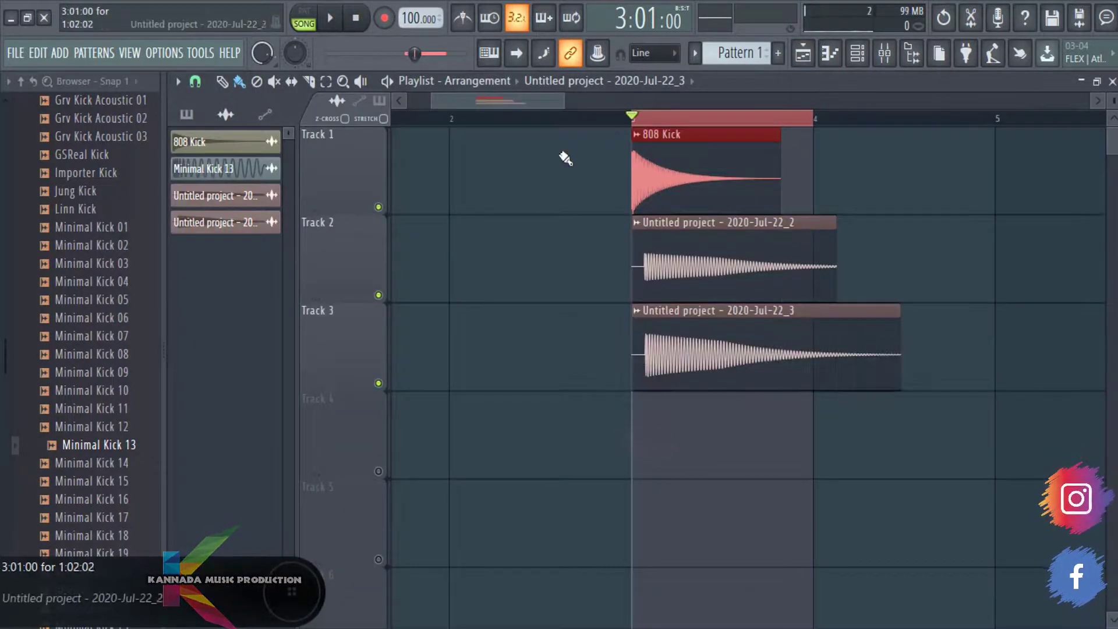
pyautogui.moveTo(568, 95); pyautogui.dragTo(491, 114)
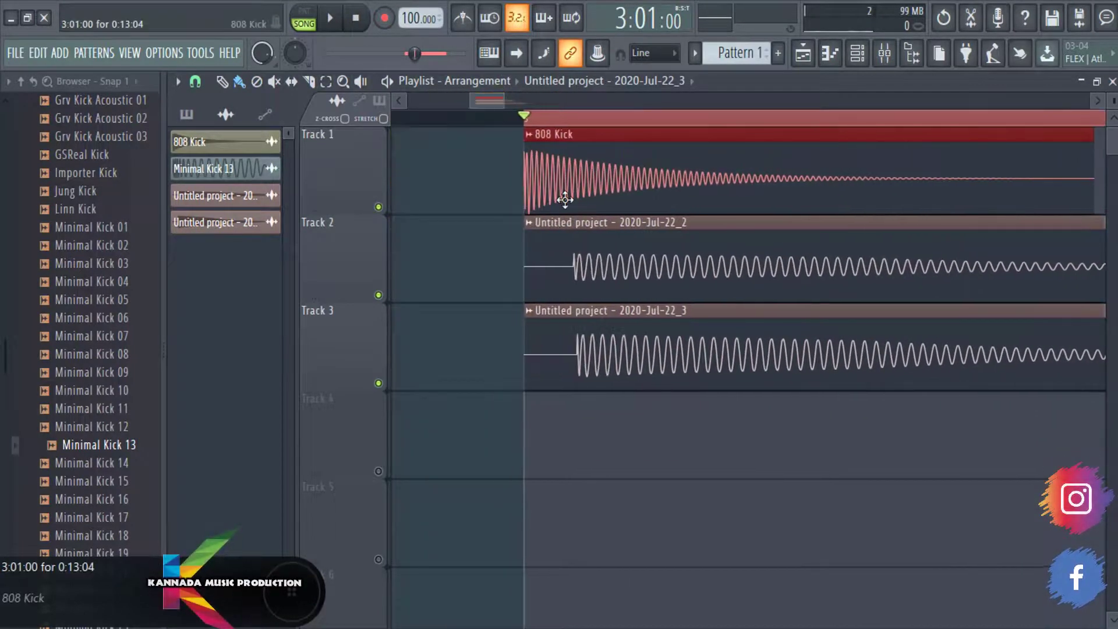
pyautogui.moveTo(591, 238); pyautogui.dragTo(550, 239)
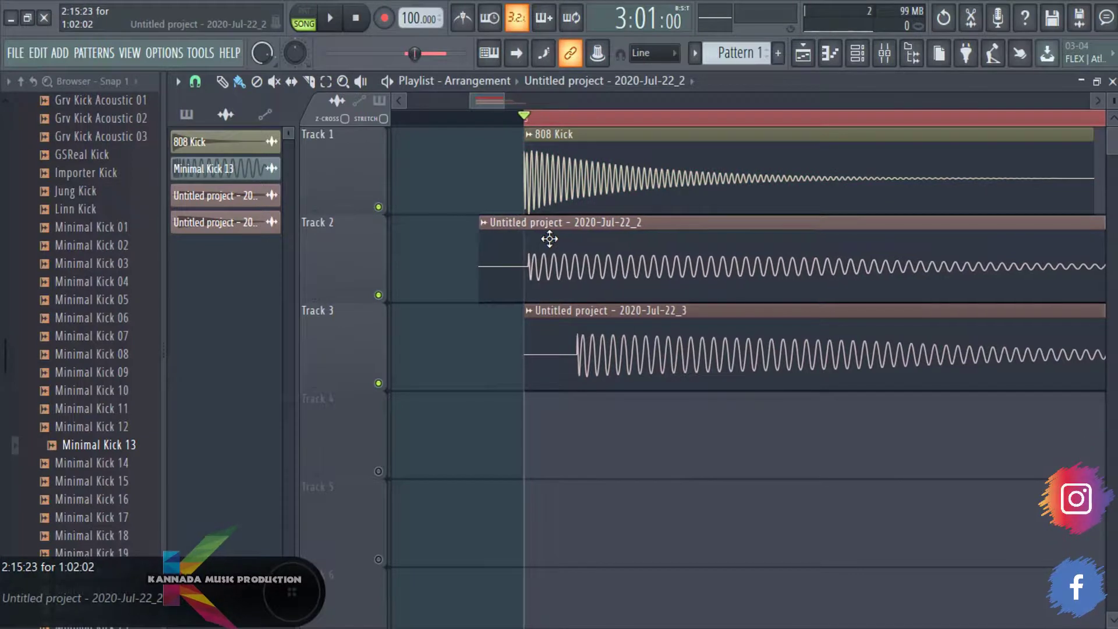
pyautogui.moveTo(622, 348); pyautogui.dragTo(570, 348)
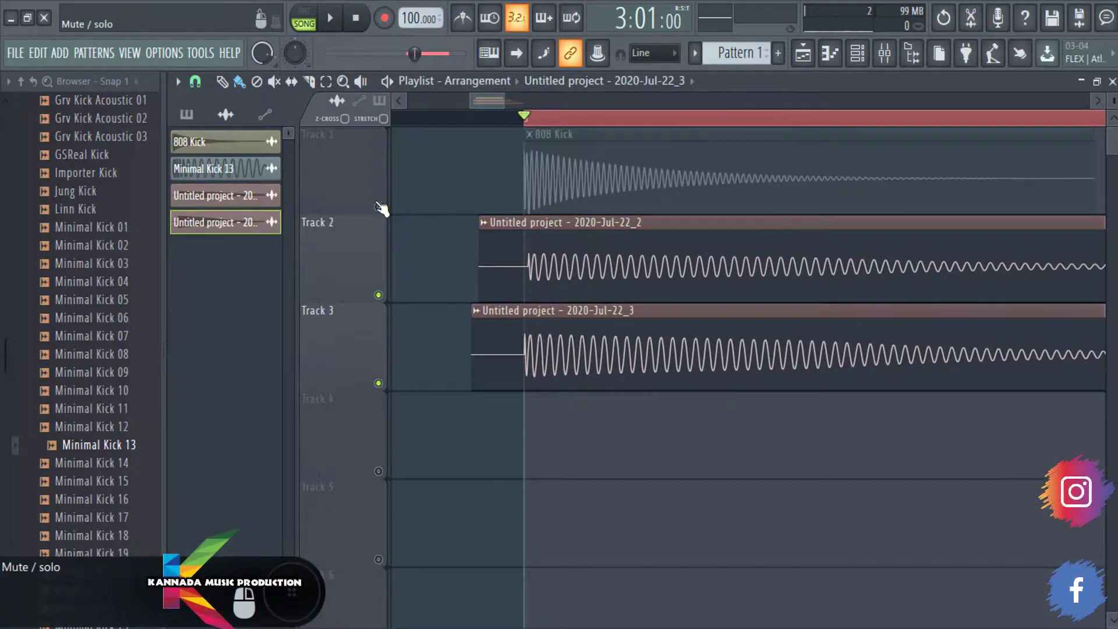
# Solo Track 1 and play the song to listen to the original 808 Kick, and stop playback.
pyautogui.rightClick(379, 207)
pyautogui.moveTo(504, 98); pyautogui.dragTo(519, 97)
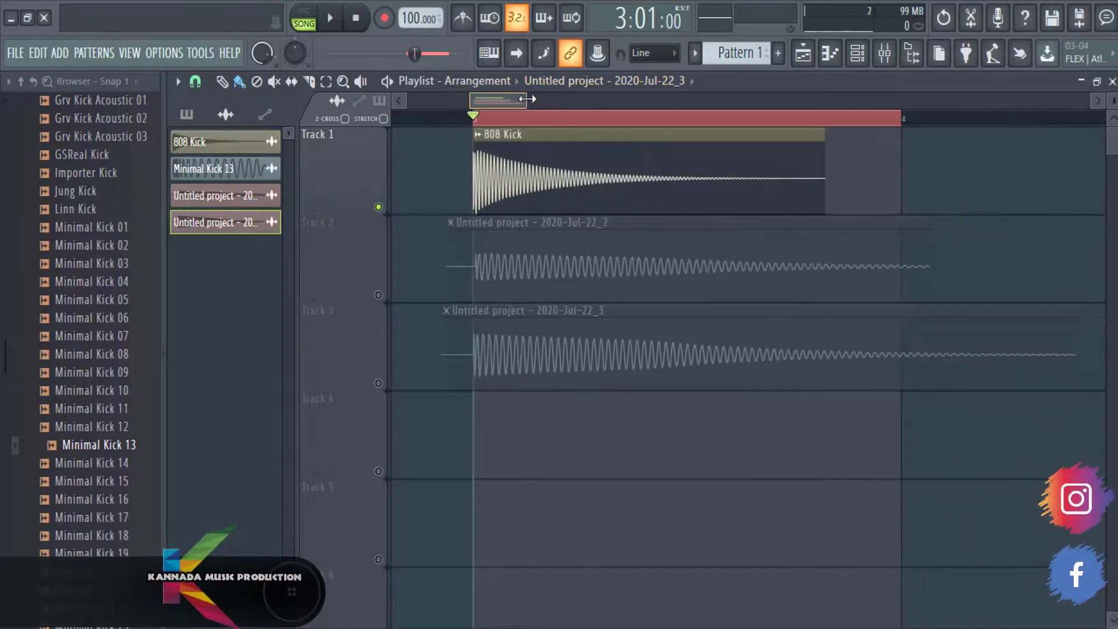
pyautogui.click(330, 18)
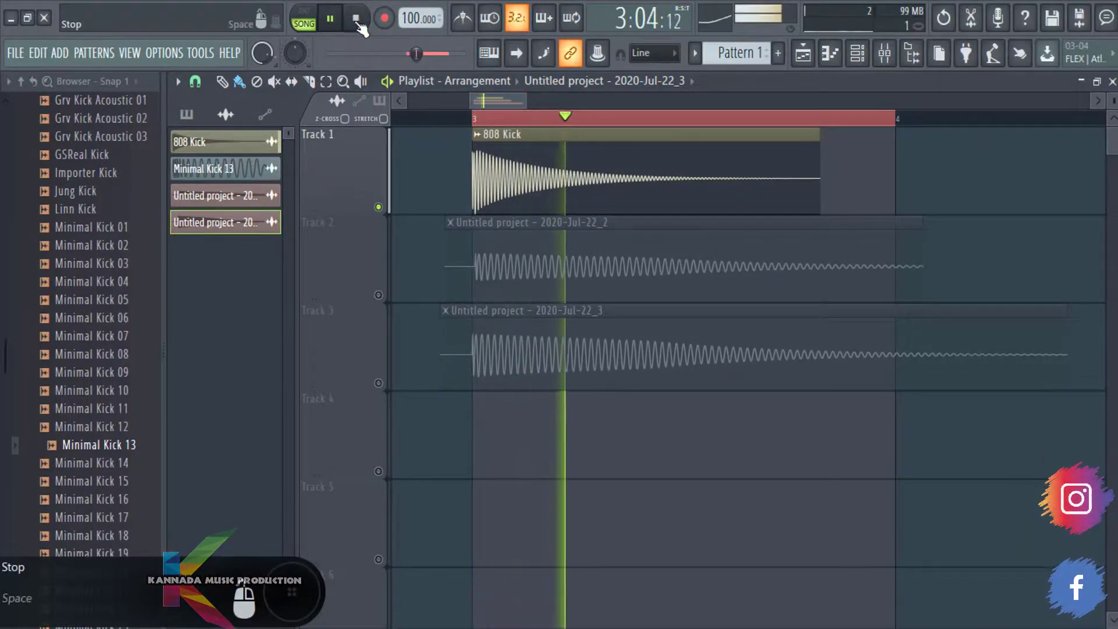
pyautogui.click(356, 19)
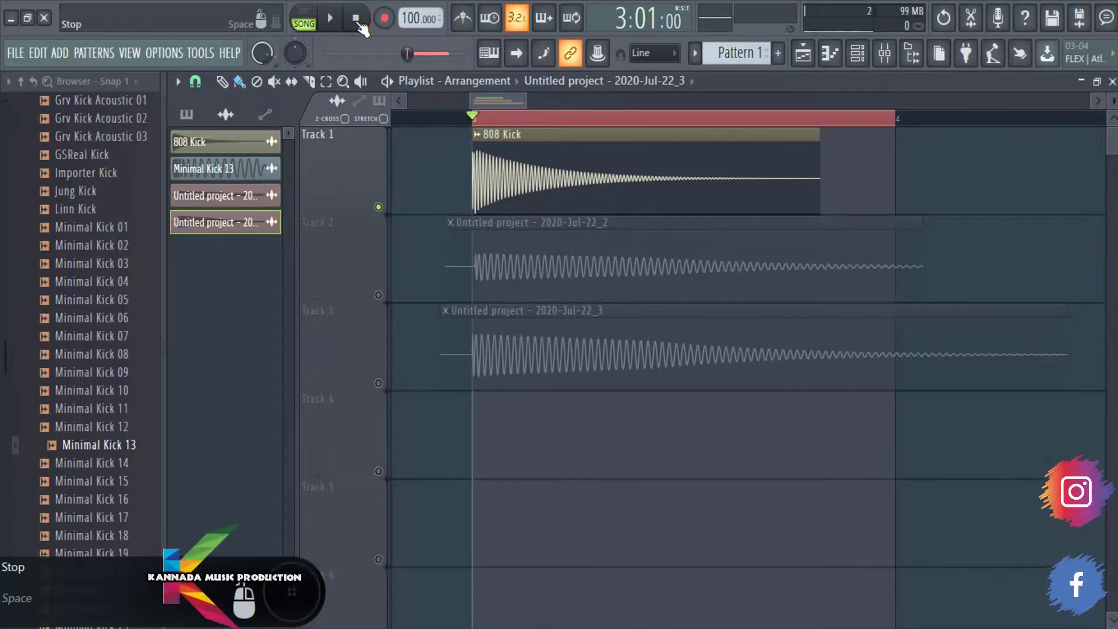
# Solo Track 2 and play the first compressed recording to compare it with the original, and stop playback.
pyautogui.rightClick(379, 295)
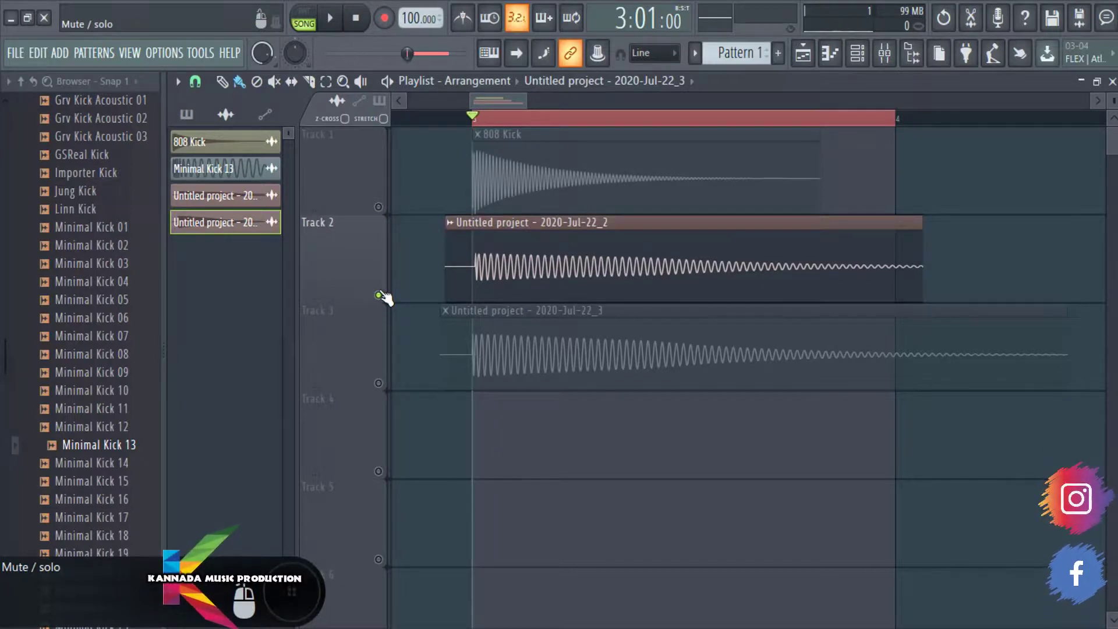
pyautogui.press('space')
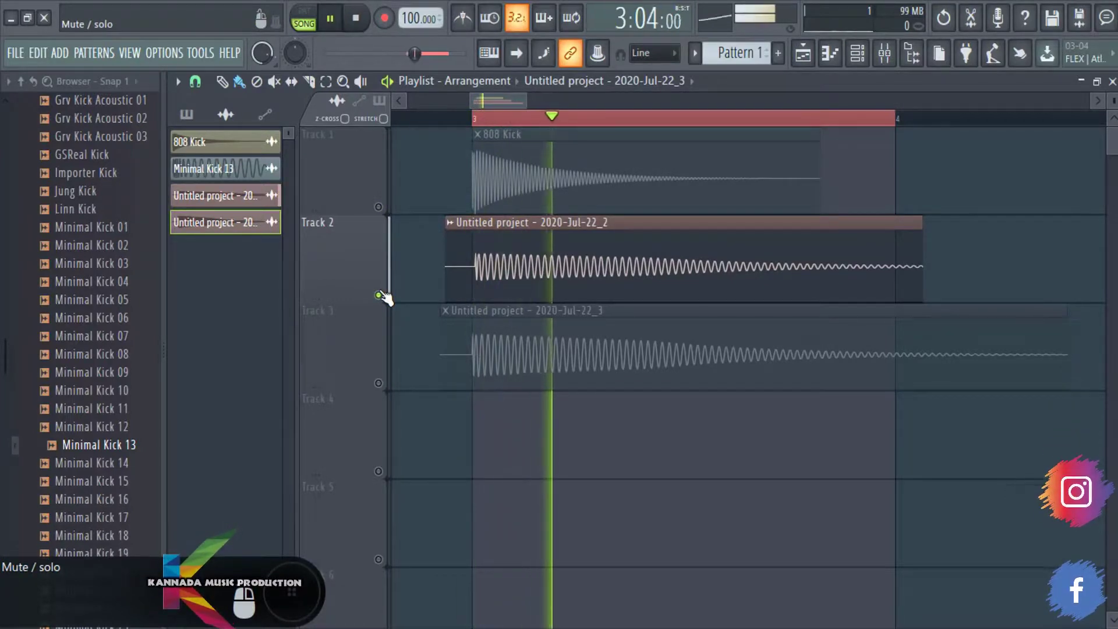
pyautogui.press('space')
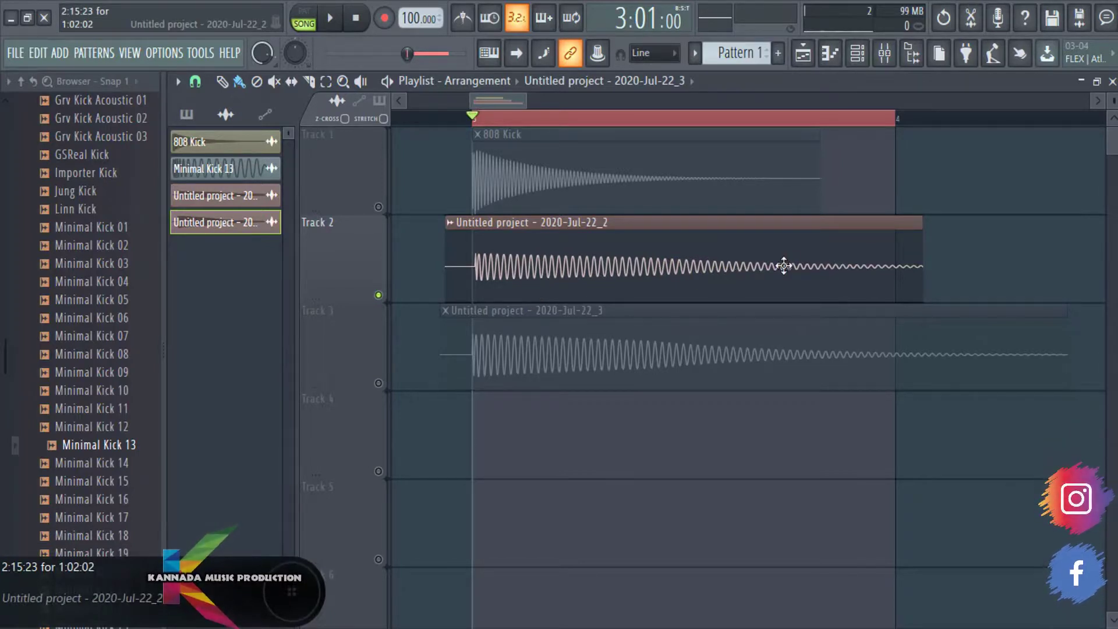
# Solo Track 3 and play its gain-boosted recording, nudging the clip slightly later during playback, and stop the song.
pyautogui.rightClick(382, 385)
pyautogui.press('space')
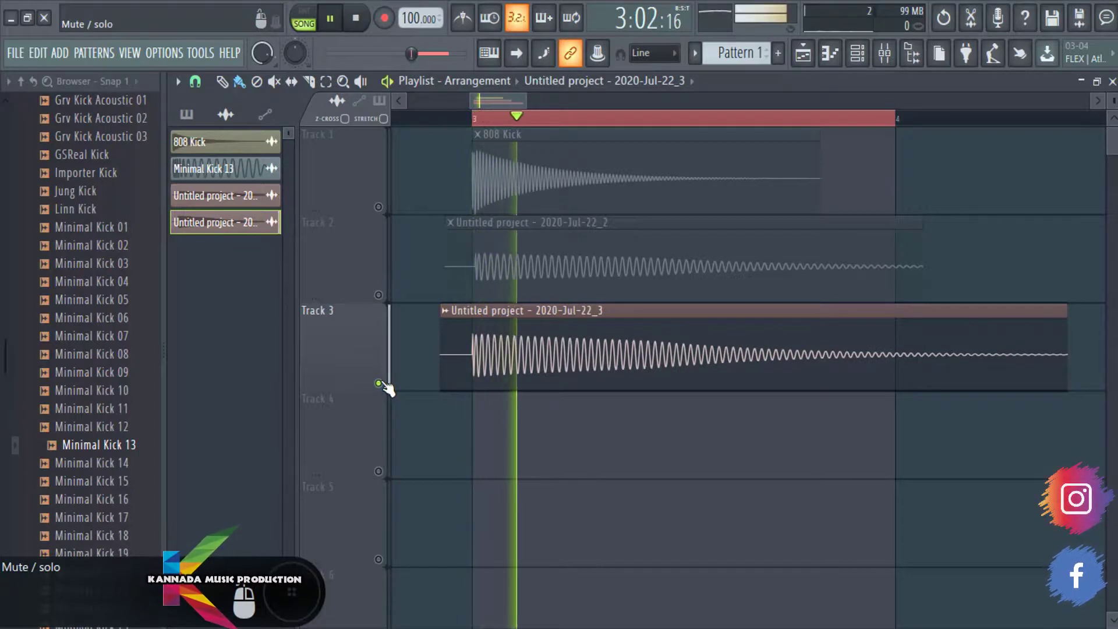
pyautogui.moveTo(492, 361); pyautogui.dragTo(495, 361)
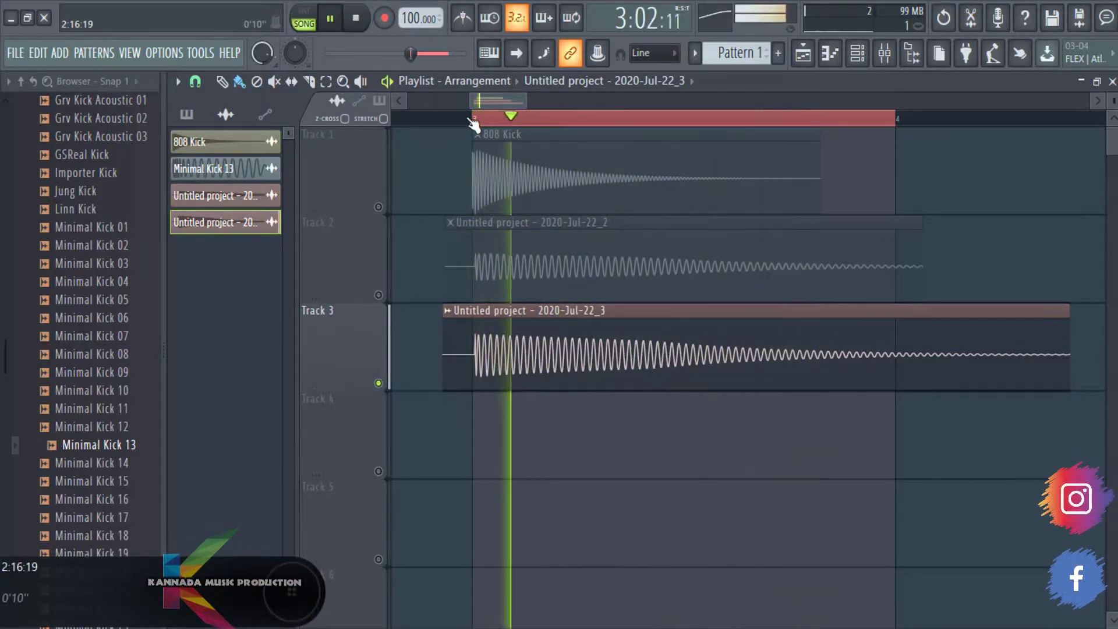
pyautogui.click(361, 19)
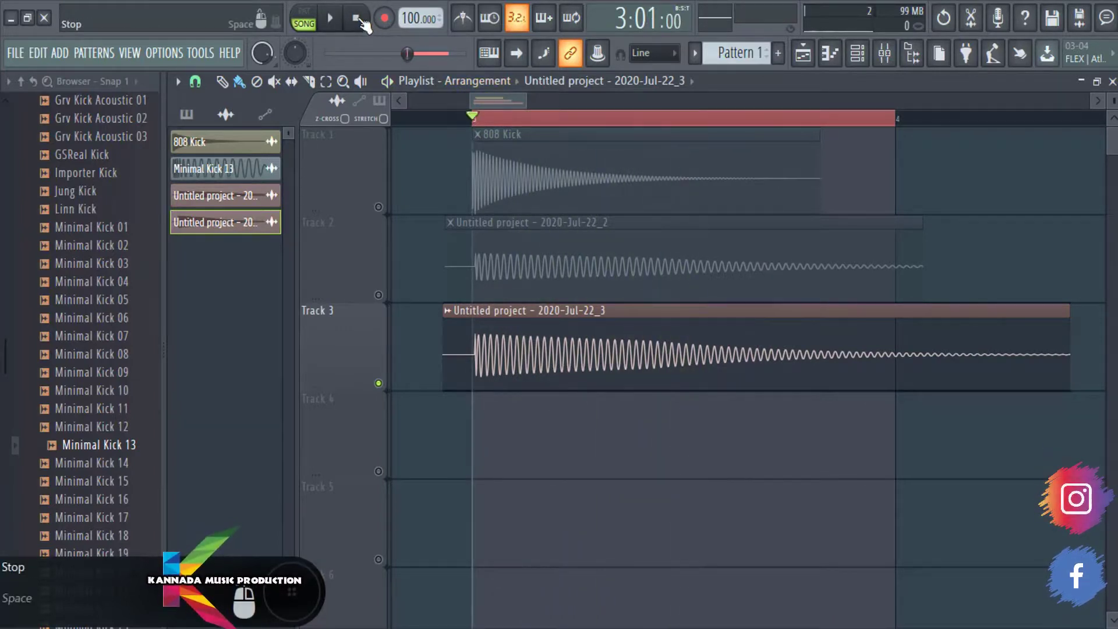